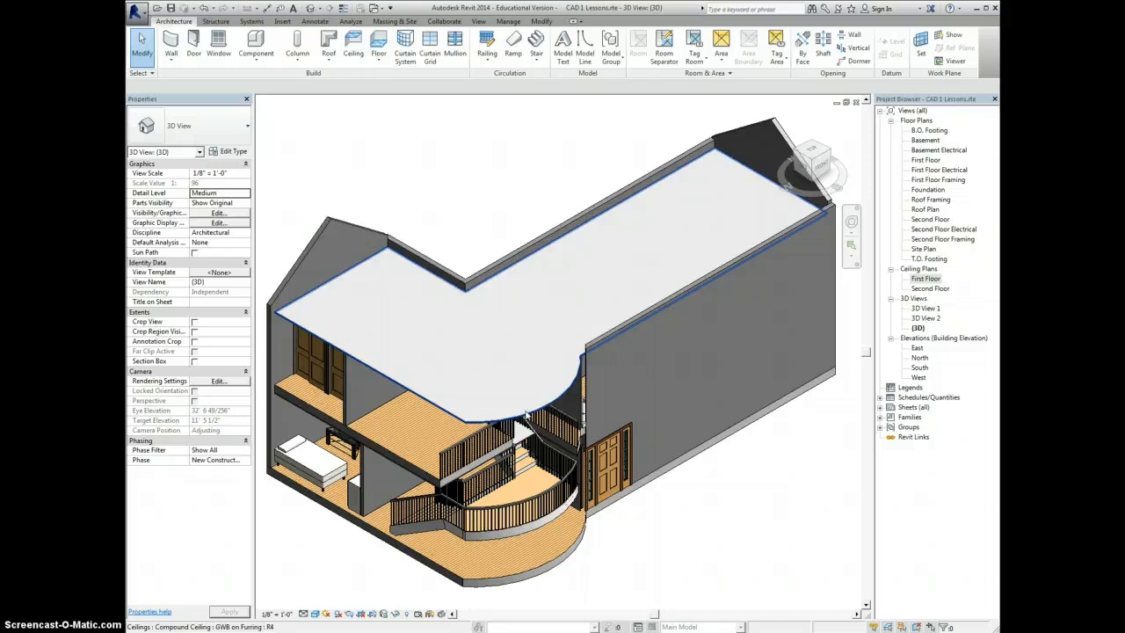
Open the First Floor floor plan view from the 3D house model.
scroll(532, 422, up, 3)
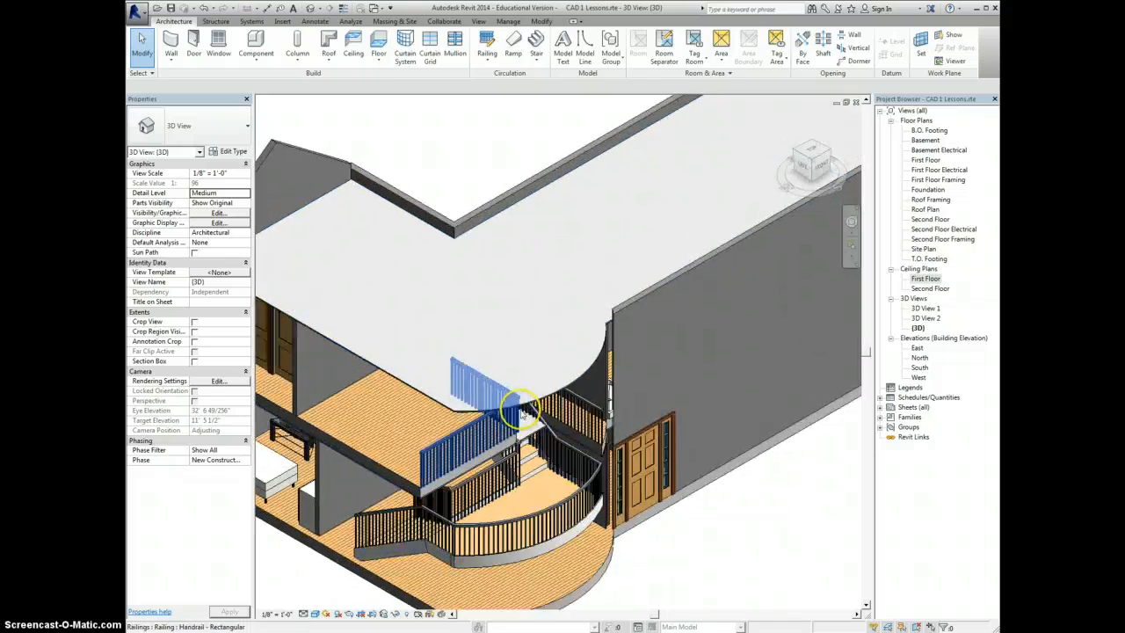
scroll(608, 359, down, 3)
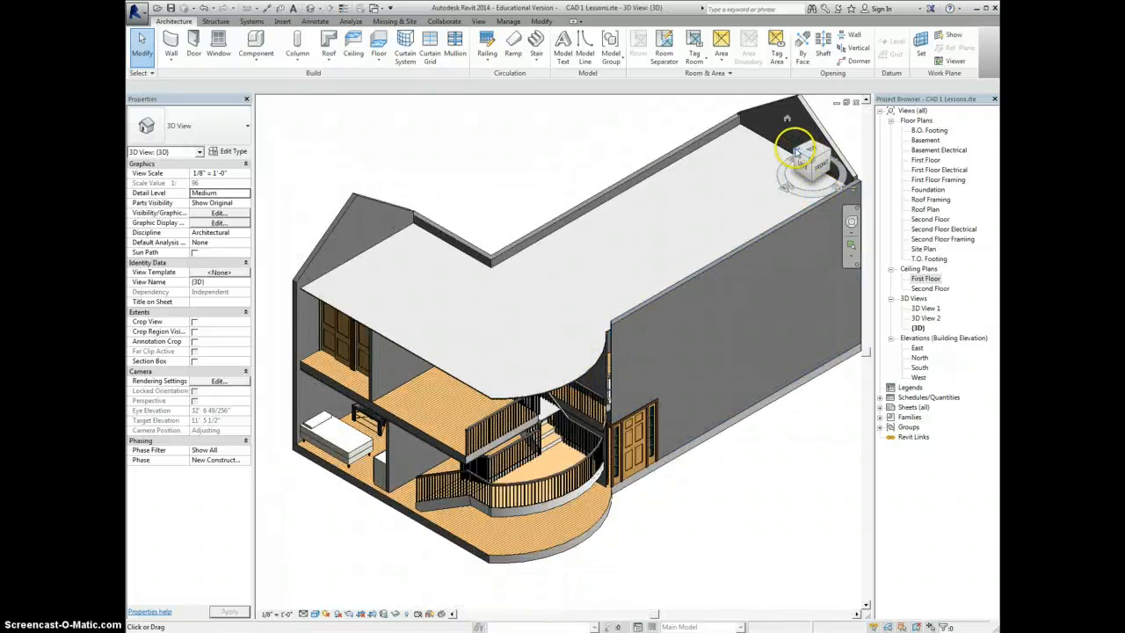
click(796, 154)
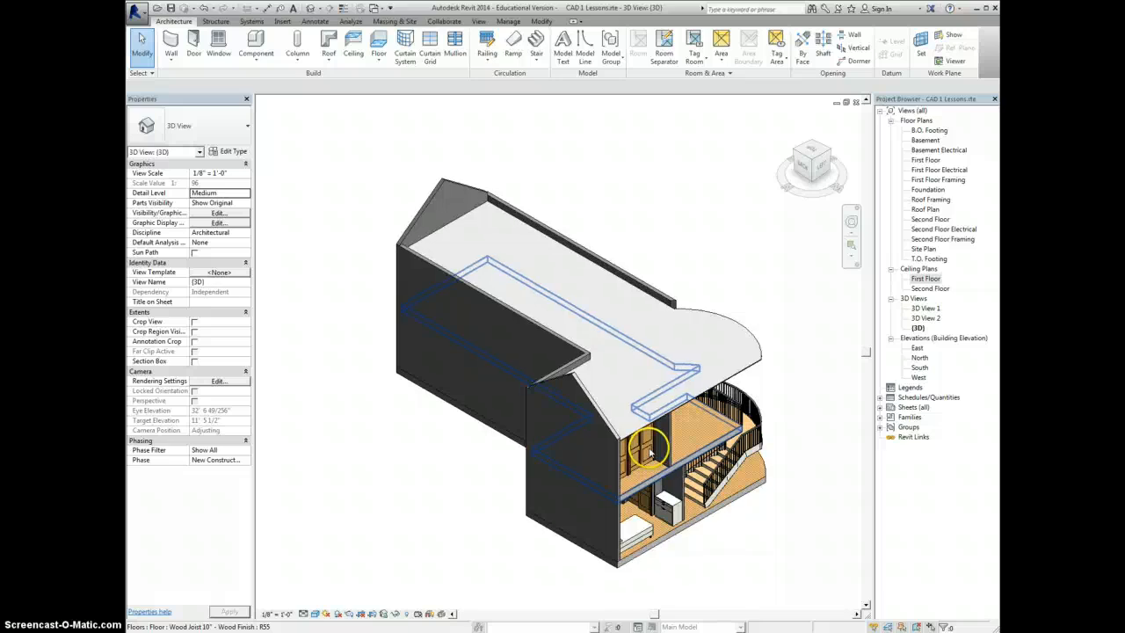
middle_drag(602, 446, 524, 419)
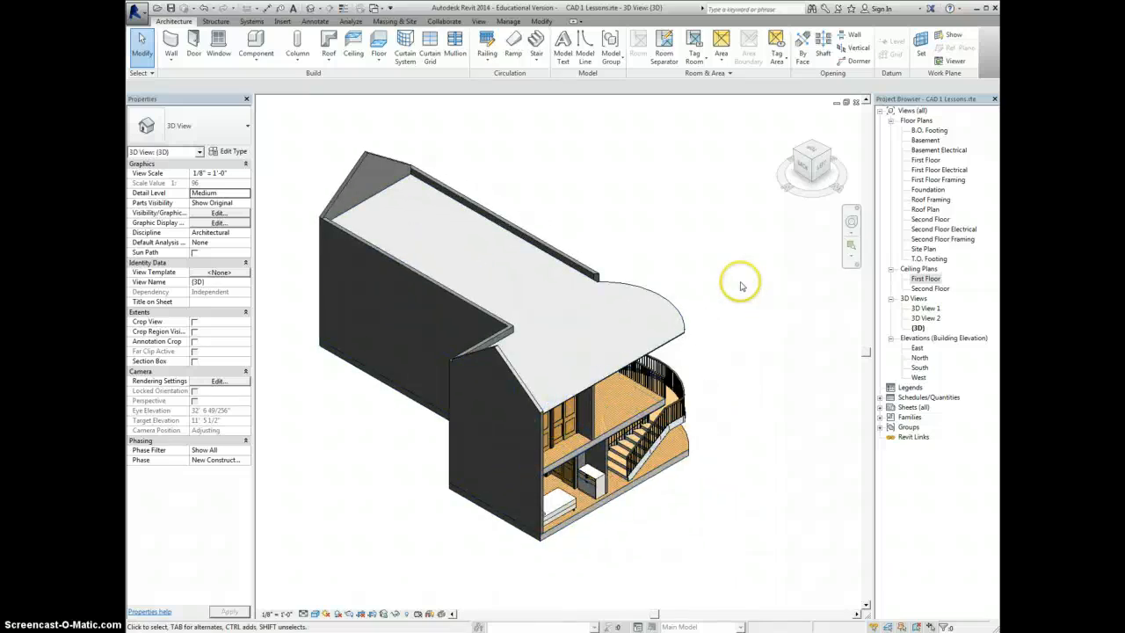
click(926, 160)
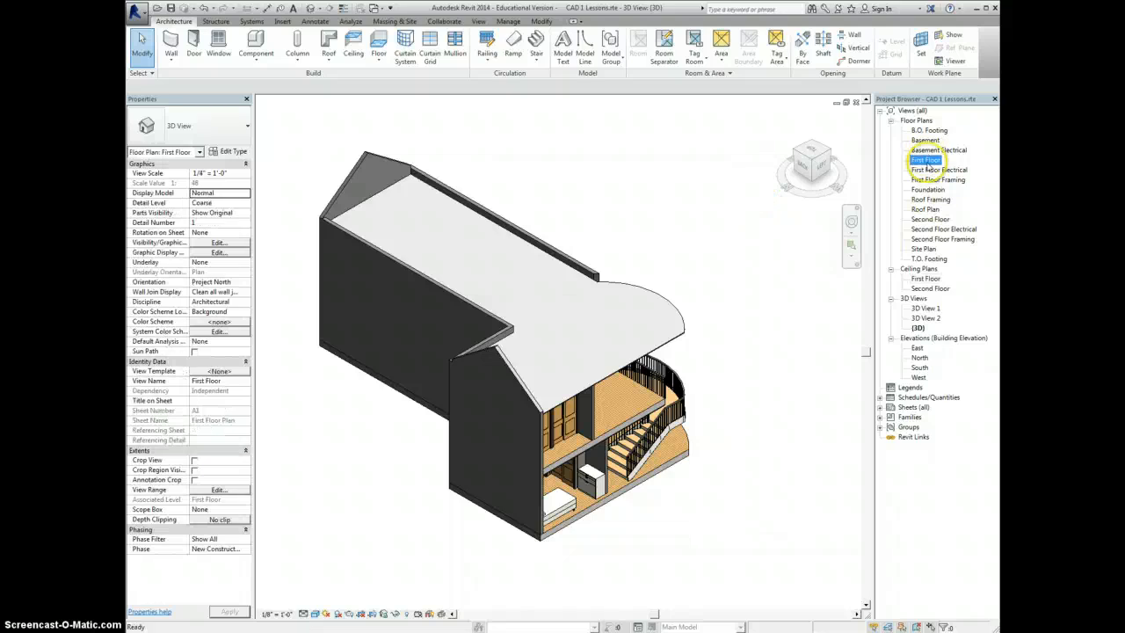
double_click(925, 160)
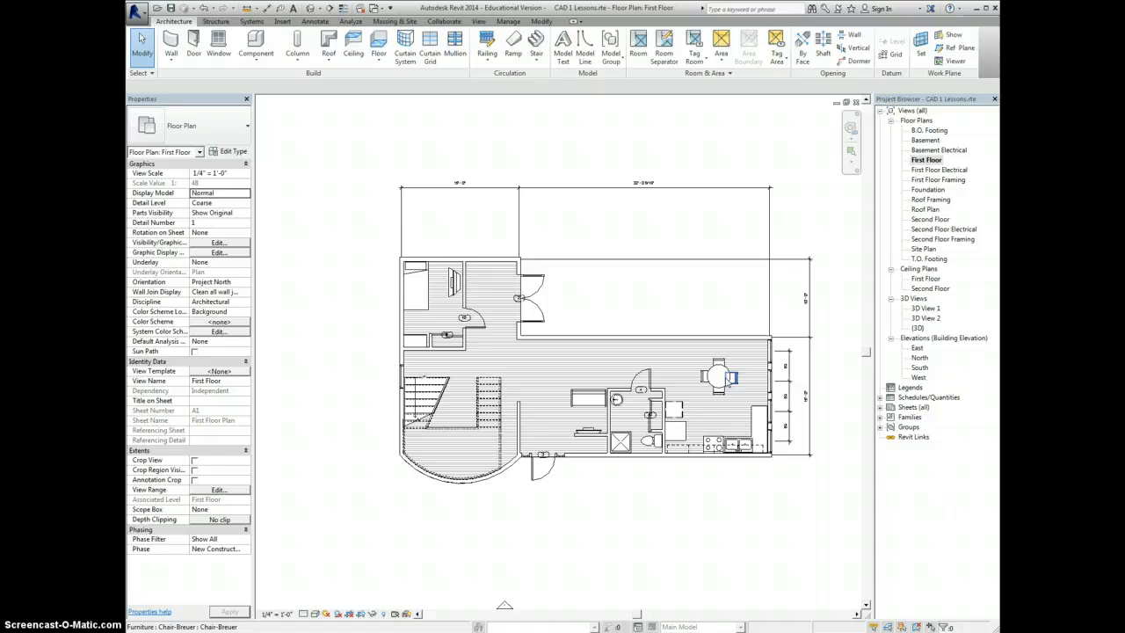
click(594, 428)
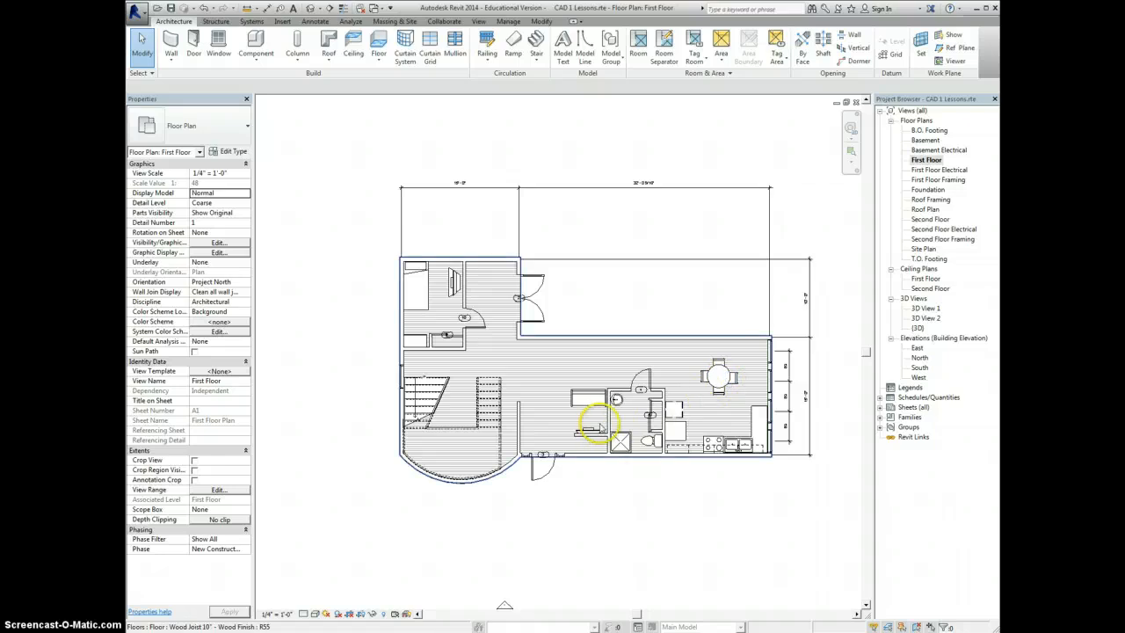
click(612, 420)
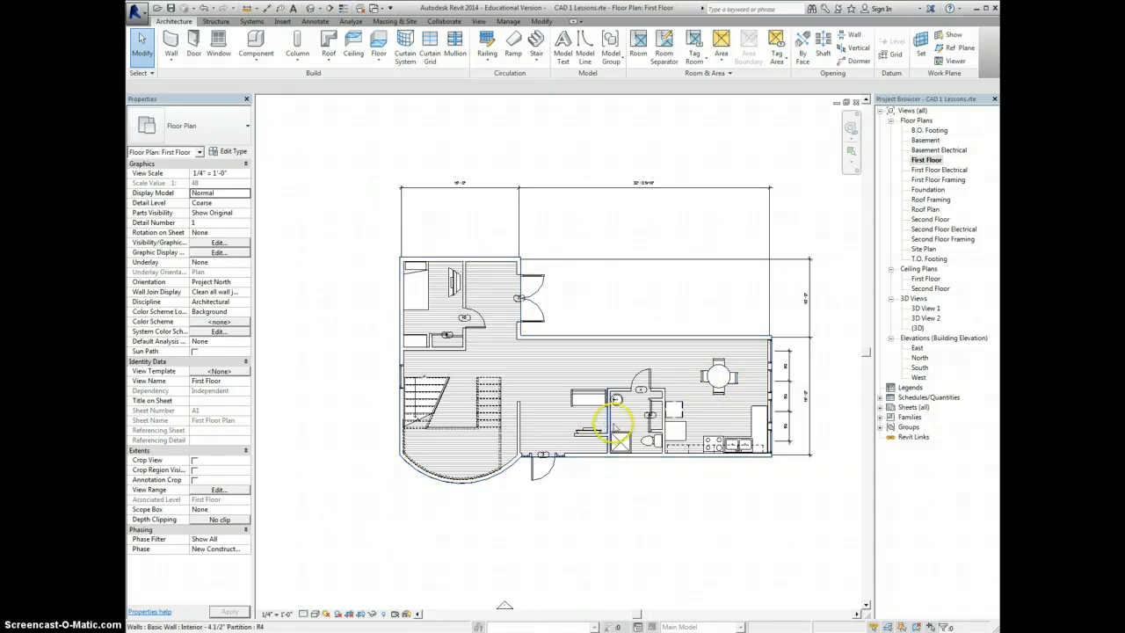
click(588, 436)
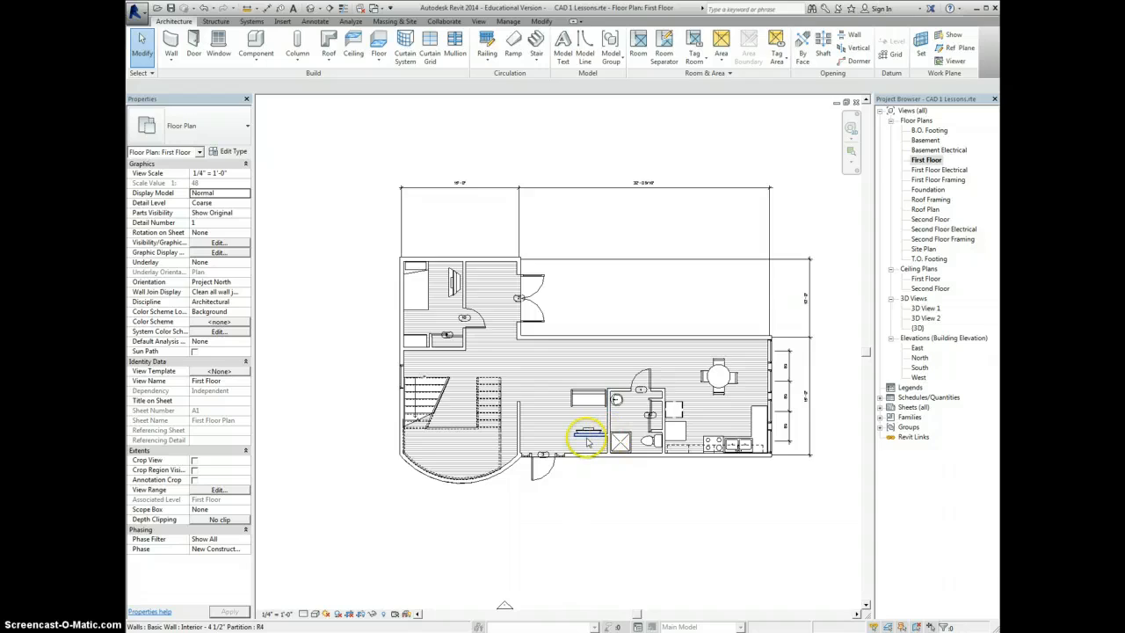
scroll(580, 442, up, 2)
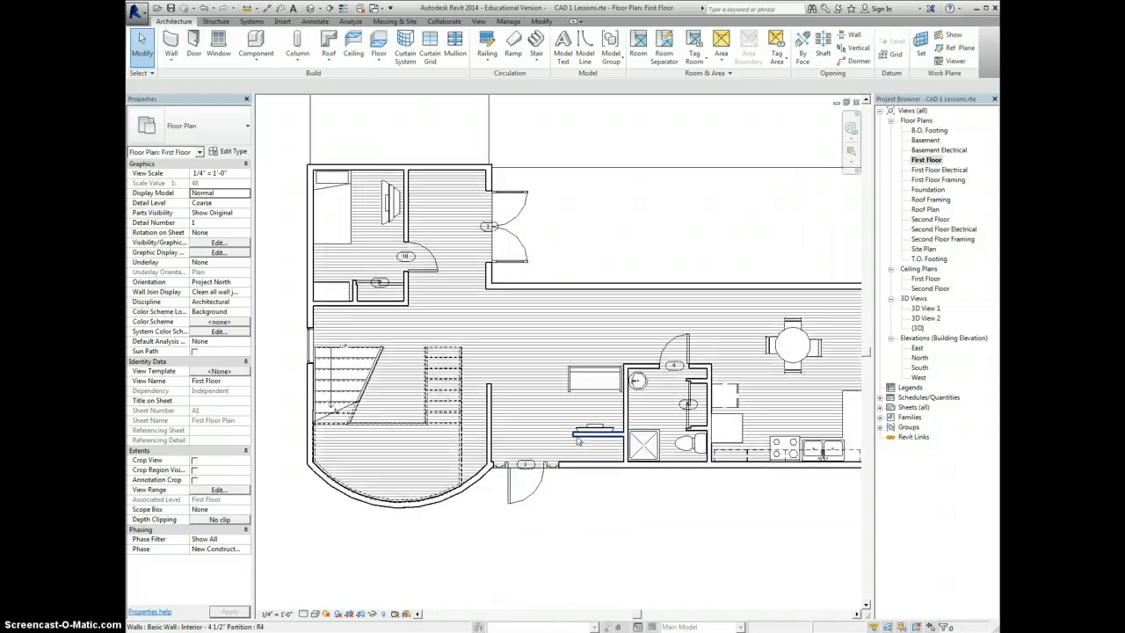
scroll(578, 440, down, 1)
click(572, 444)
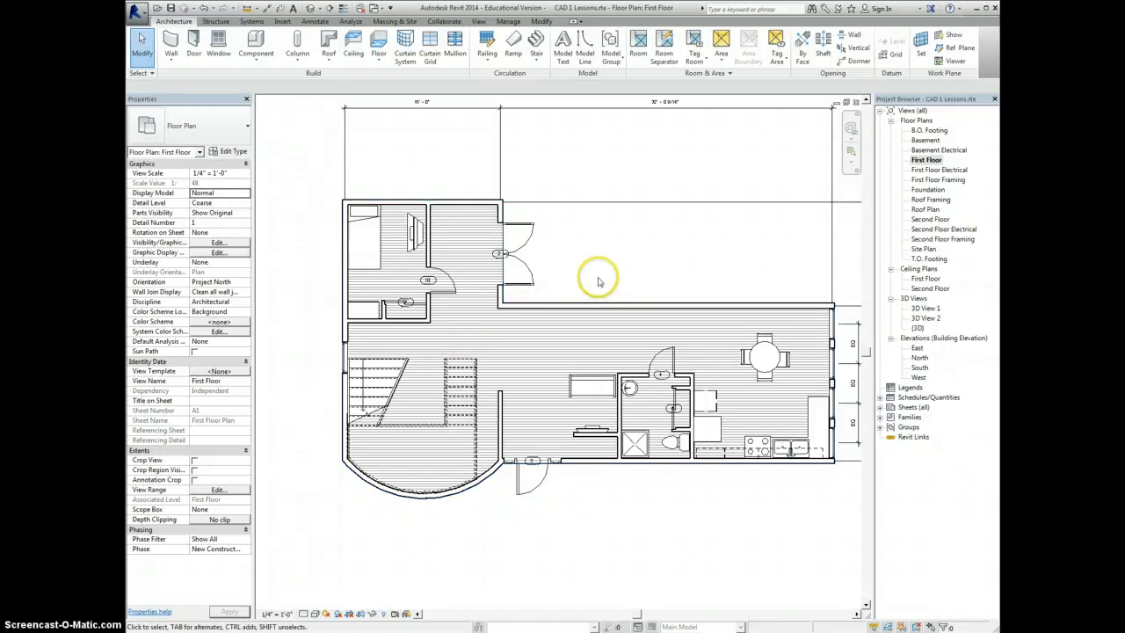
middle_drag(598, 280, 565, 303)
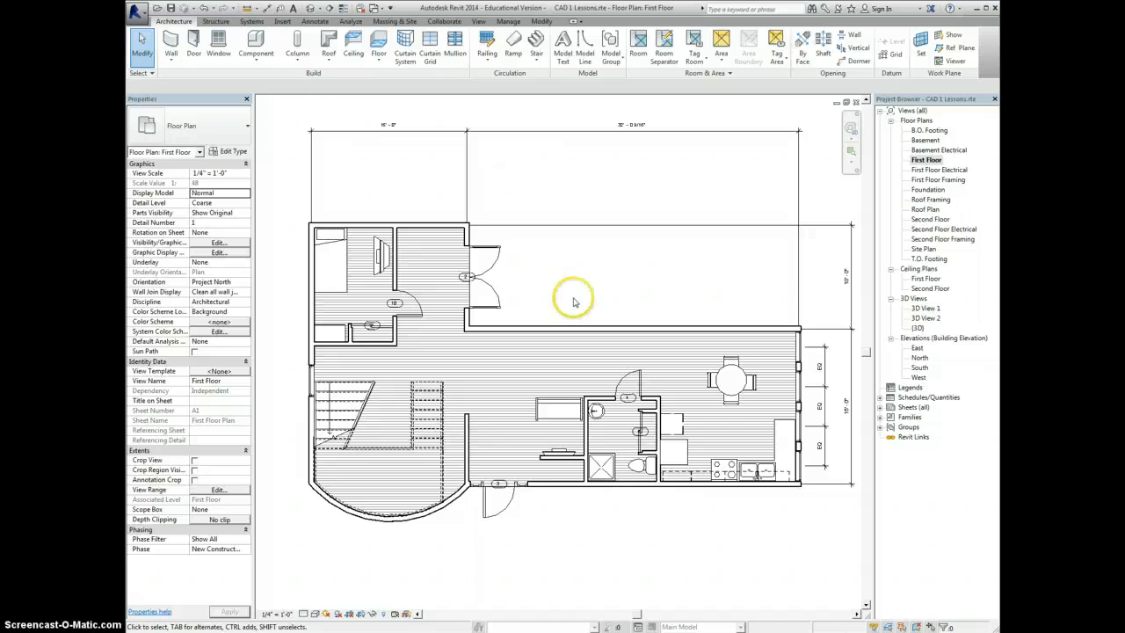
Tag all untagged windows in the first floor plan with the Window Tag, using horizontal orientation and no leader.
click(314, 21)
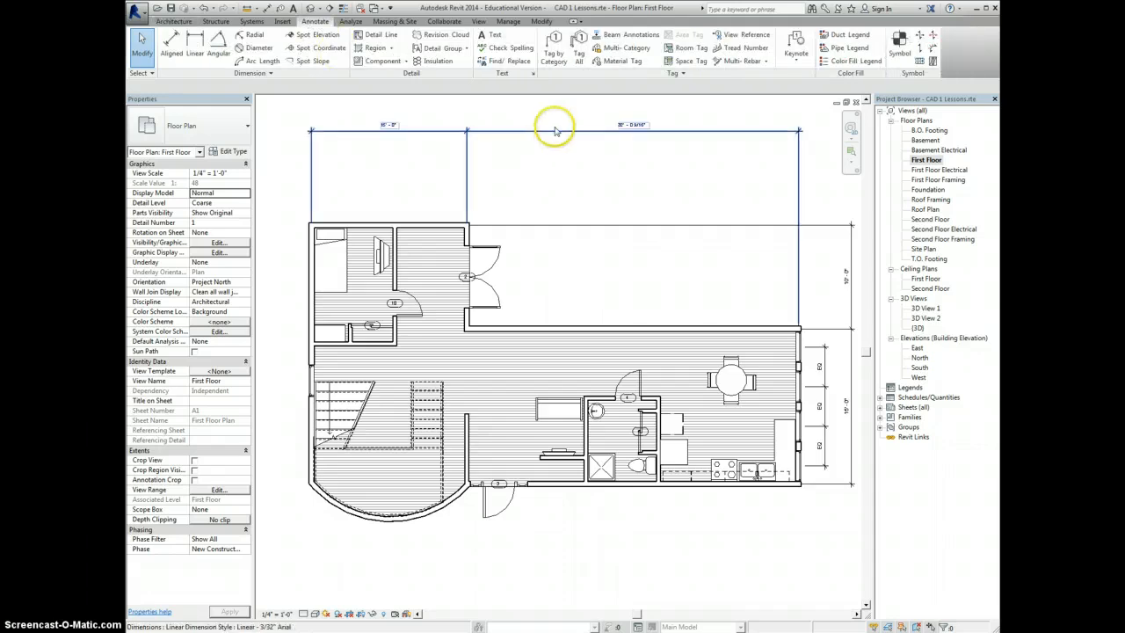
click(578, 48)
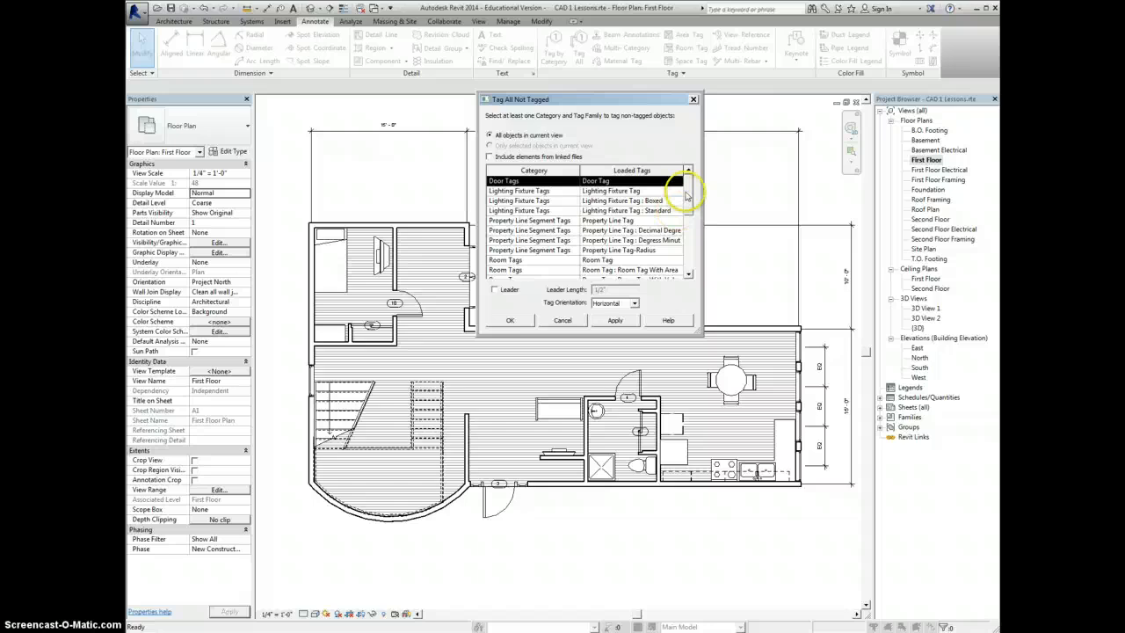
drag(689, 197, 690, 172)
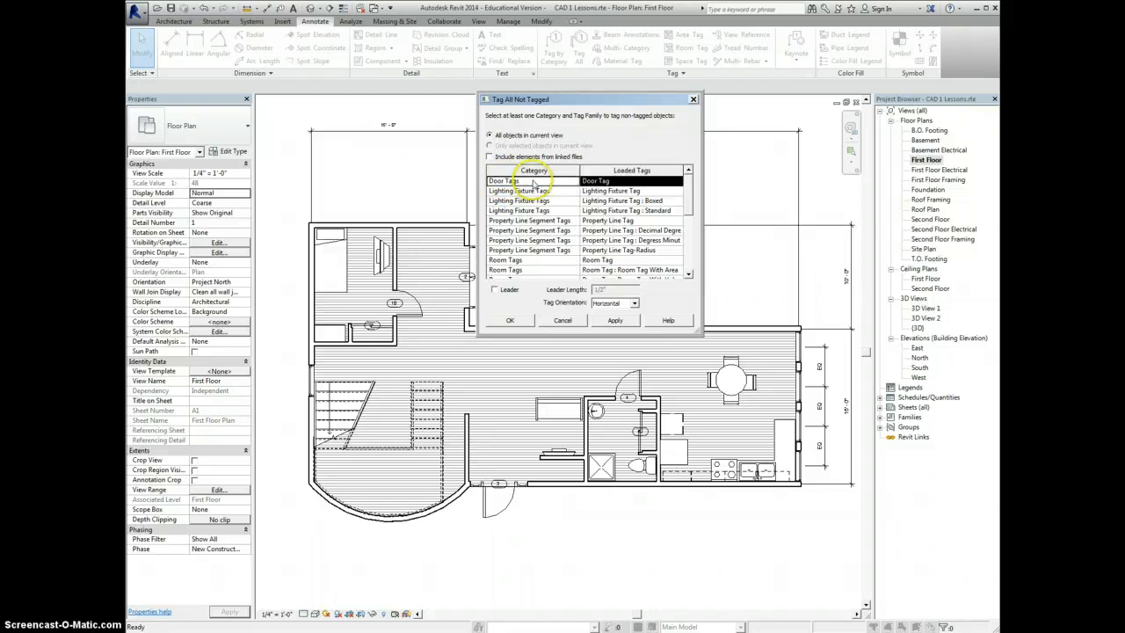
click(564, 182)
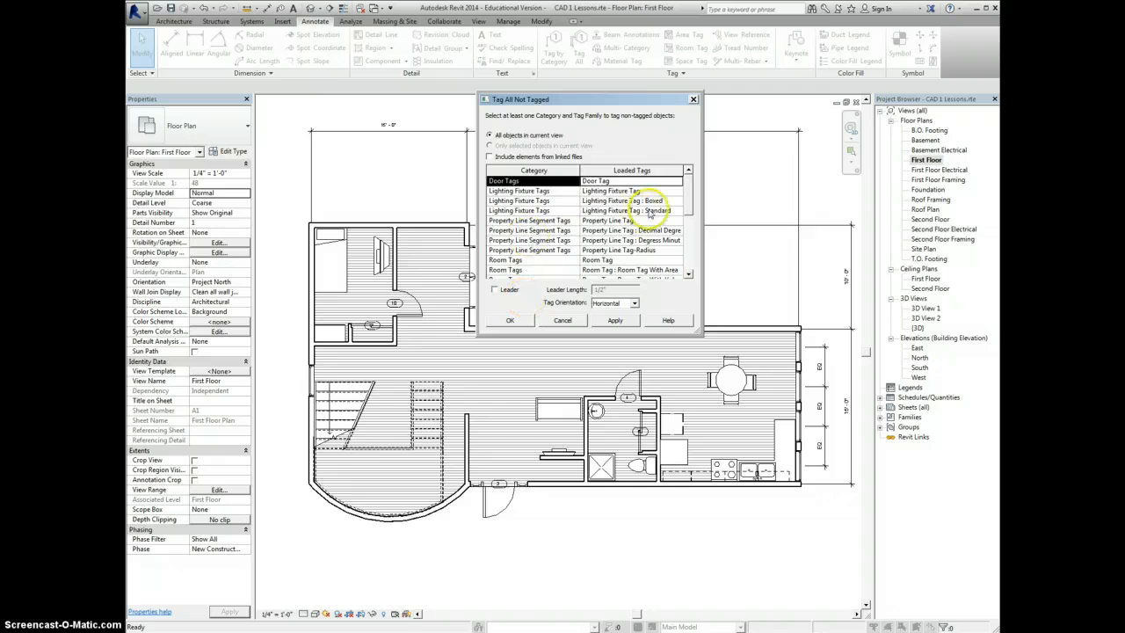
scroll(631, 220, down, 5)
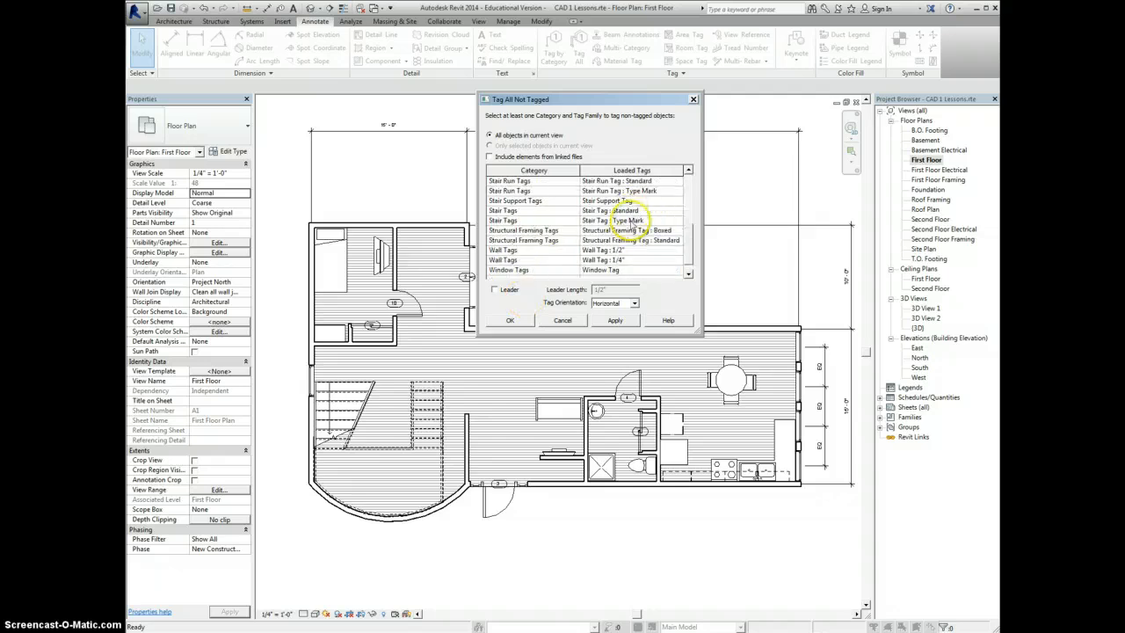
click(512, 272)
click(689, 200)
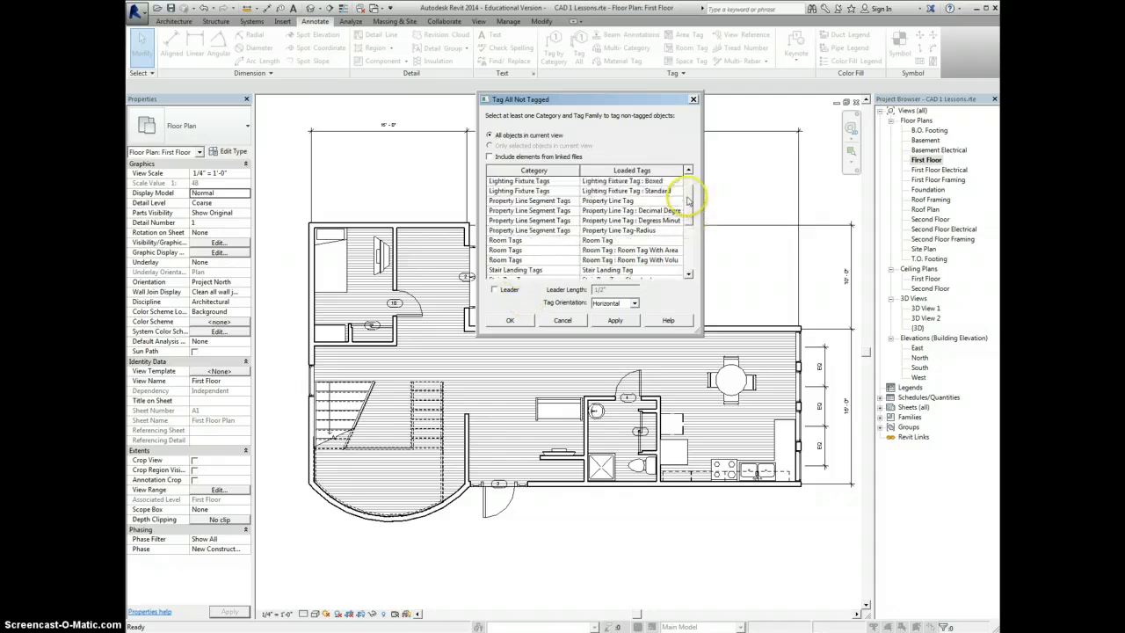
drag(689, 200, 698, 289)
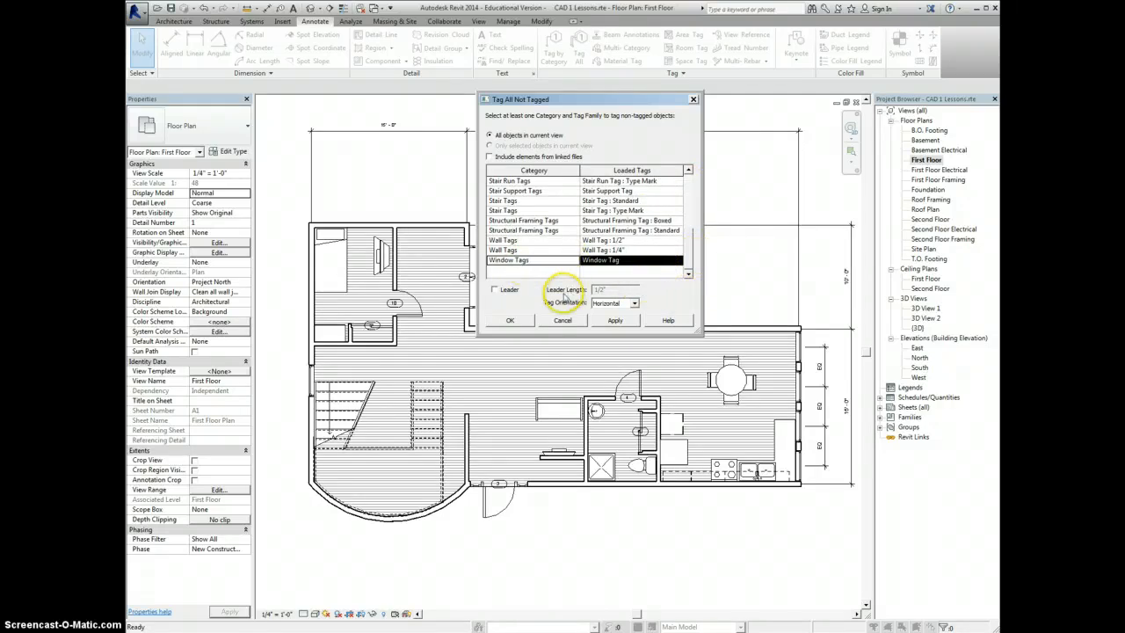
click(606, 321)
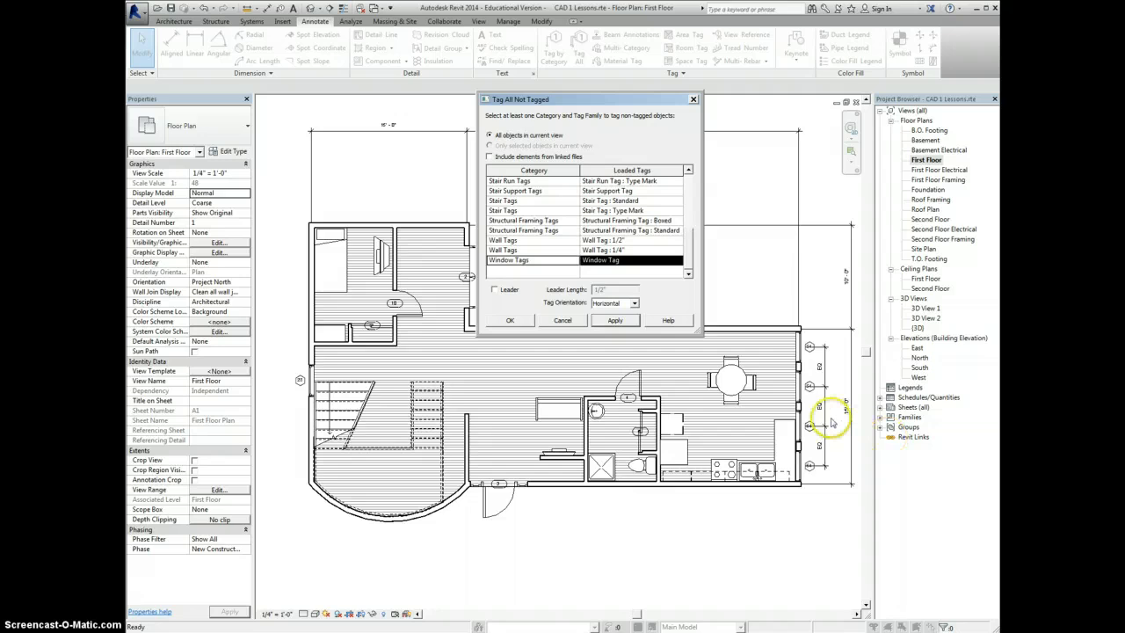
click(694, 99)
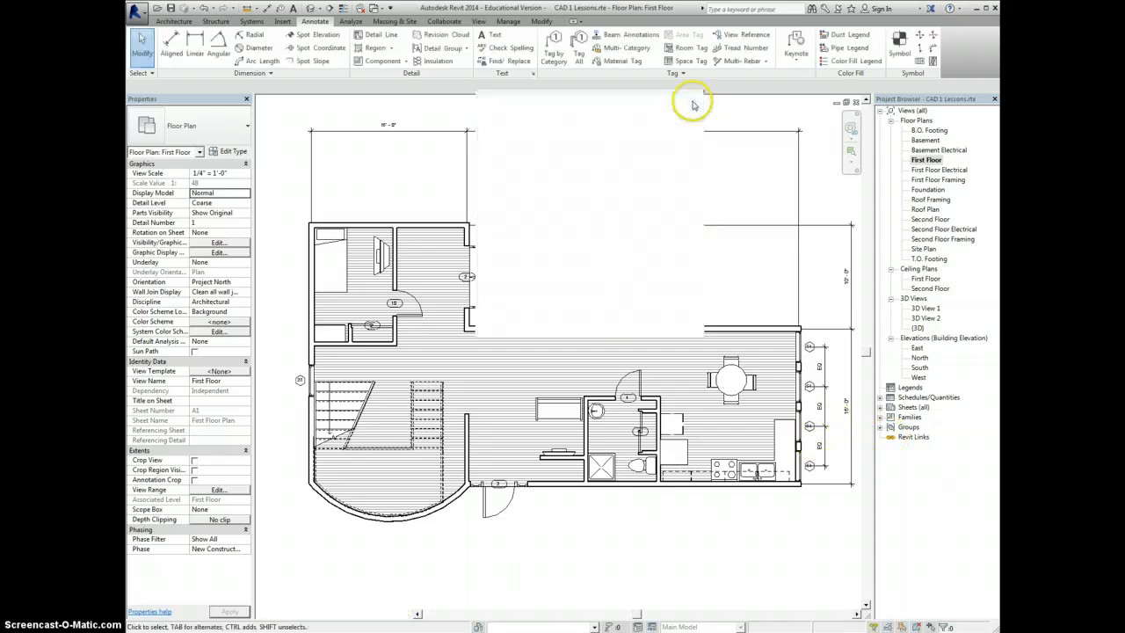
Examine the window tags and the equal-spacing dimensions along the exterior wall beside the dining table and kitchen.
scroll(847, 437, up, 3)
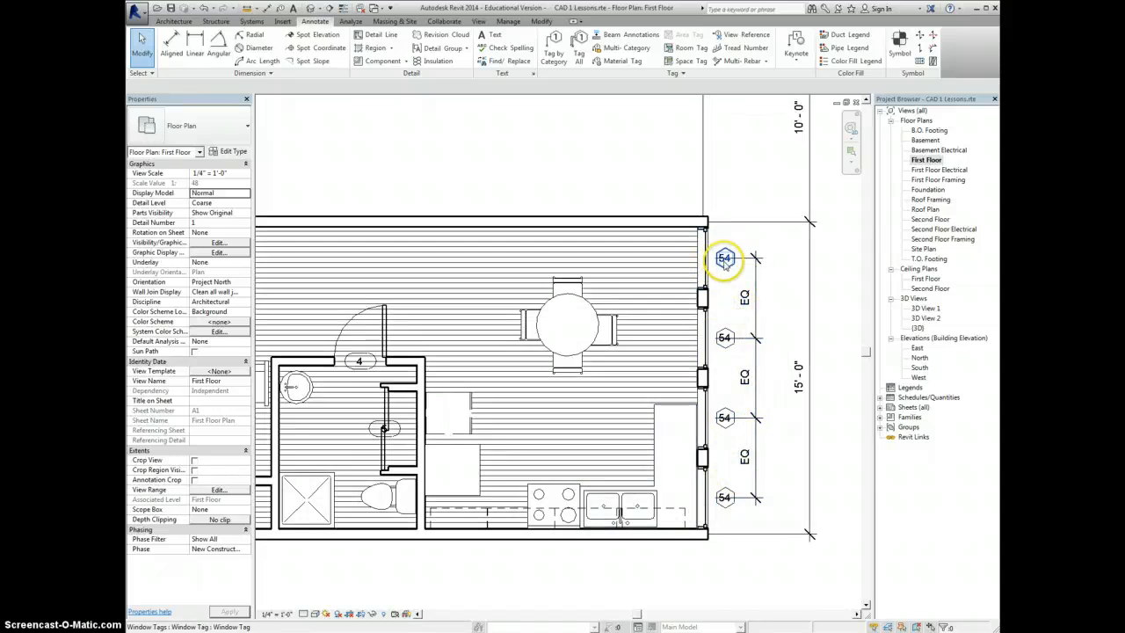
scroll(582, 427, down, 1)
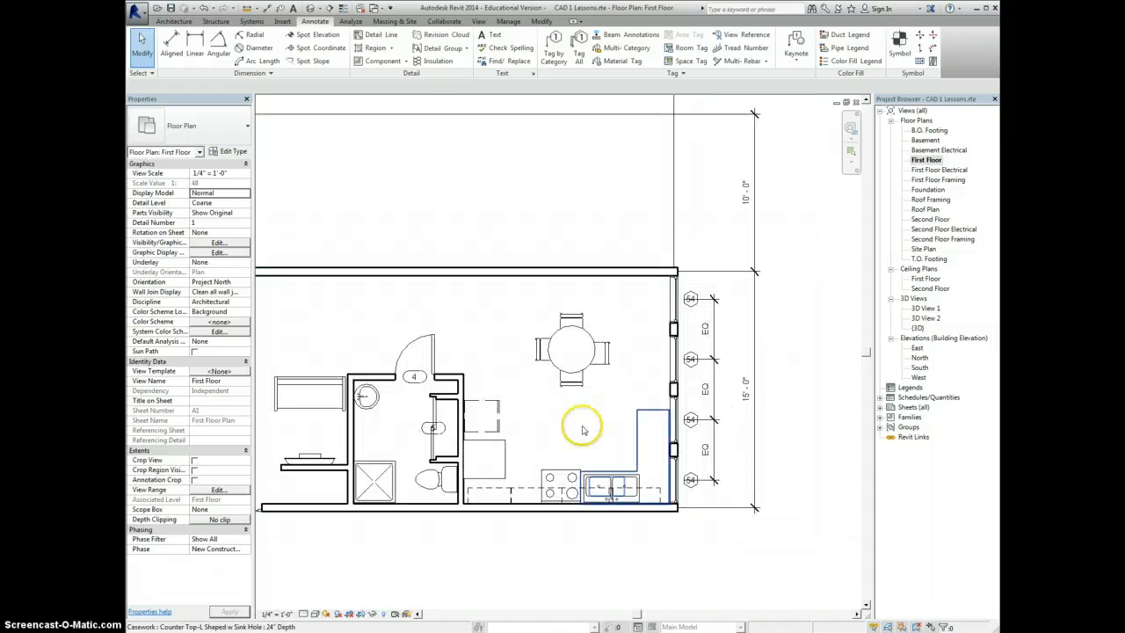
middle_drag(526, 412, 669, 405)
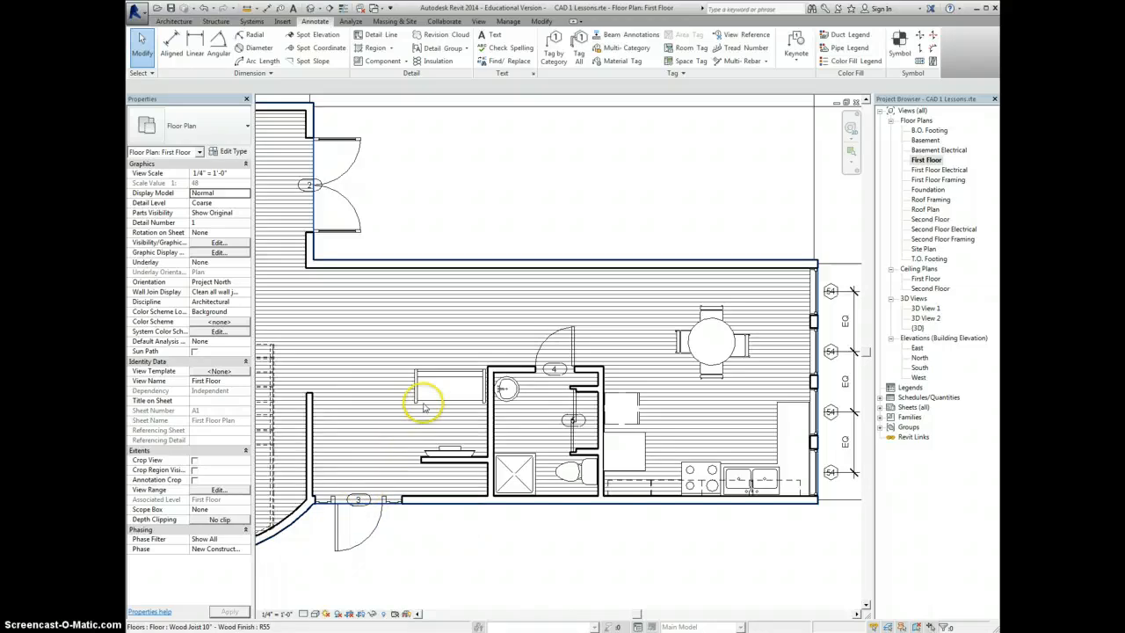
key(z)
key(e)
scroll(615, 378, up, 3)
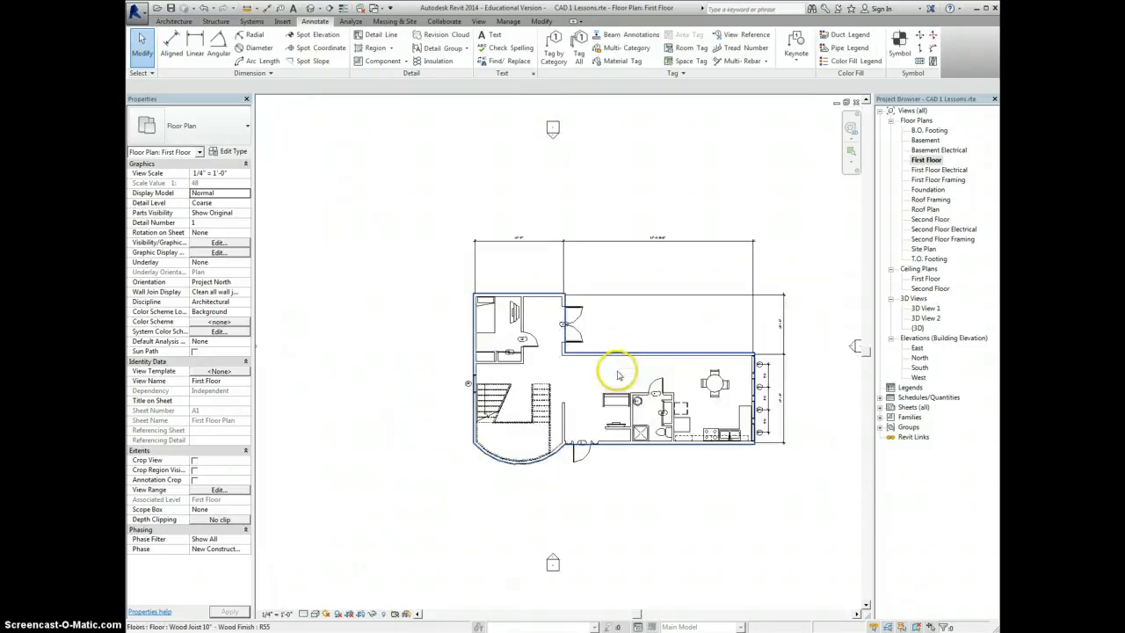
middle_drag(603, 397, 566, 402)
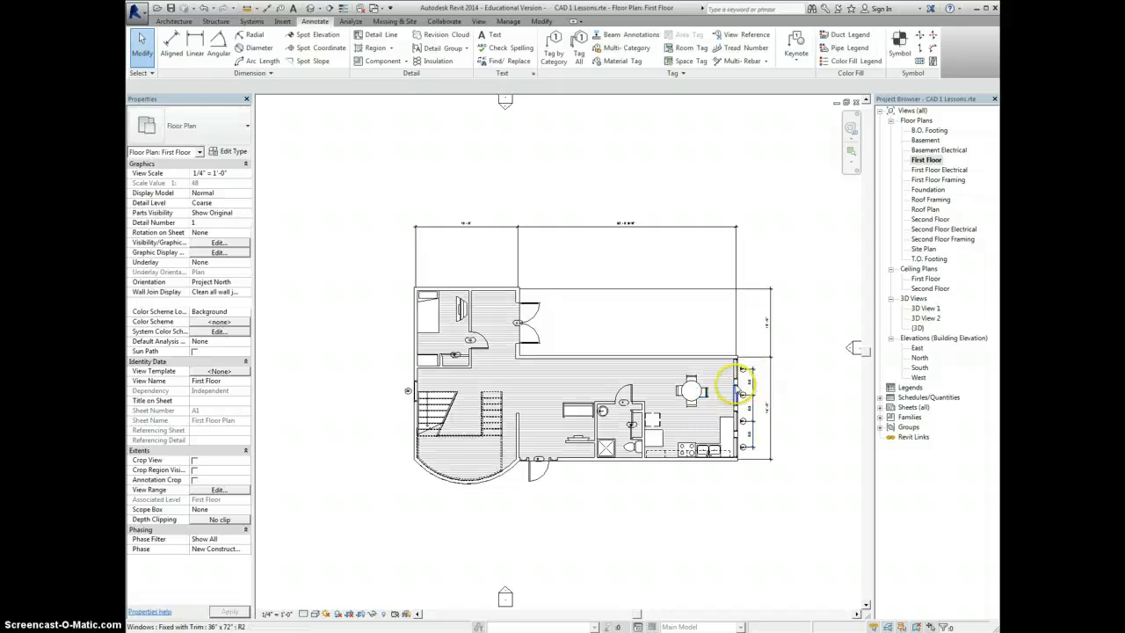
scroll(747, 390, up, 1)
scroll(745, 393, up, 1)
click(753, 392)
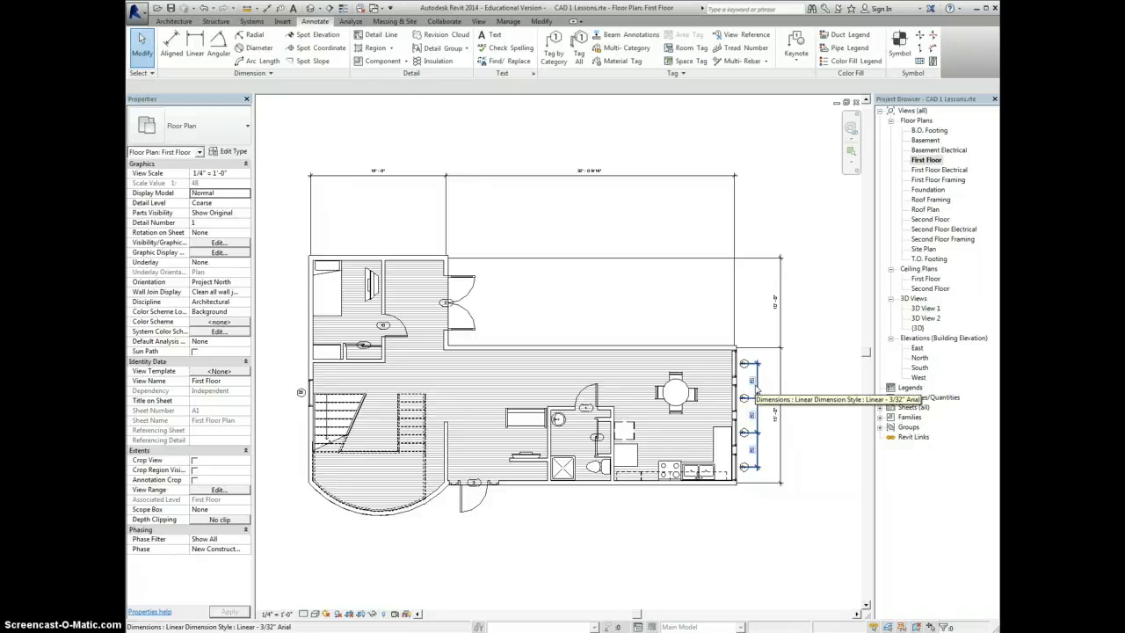
click(745, 364)
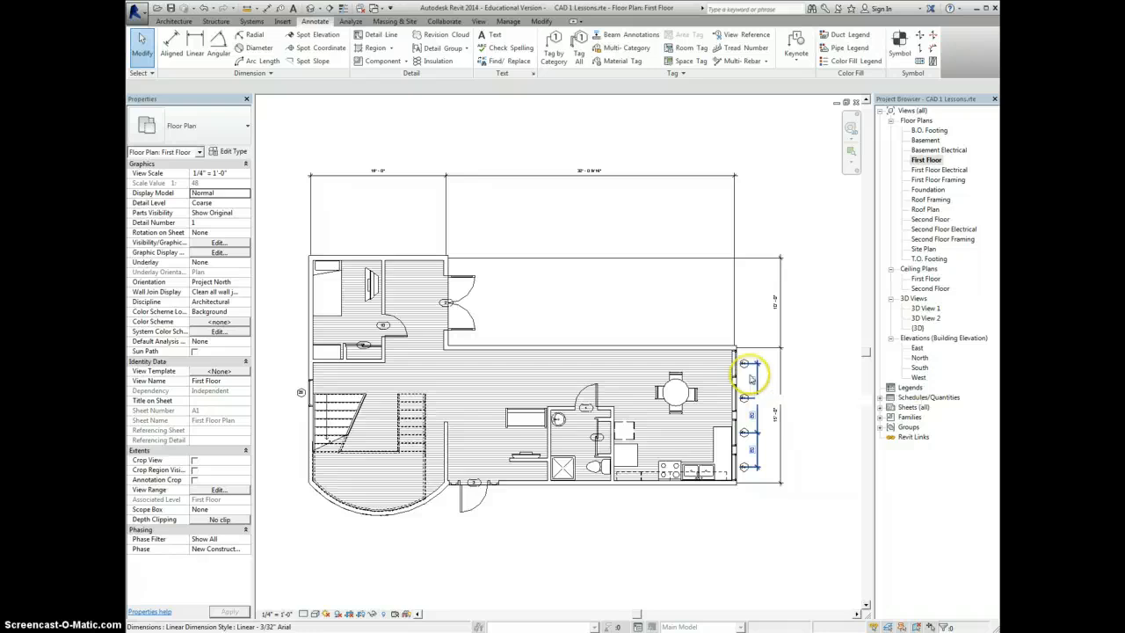
Open the Second Floor floor plan and set its underlay to None.
double_click(930, 219)
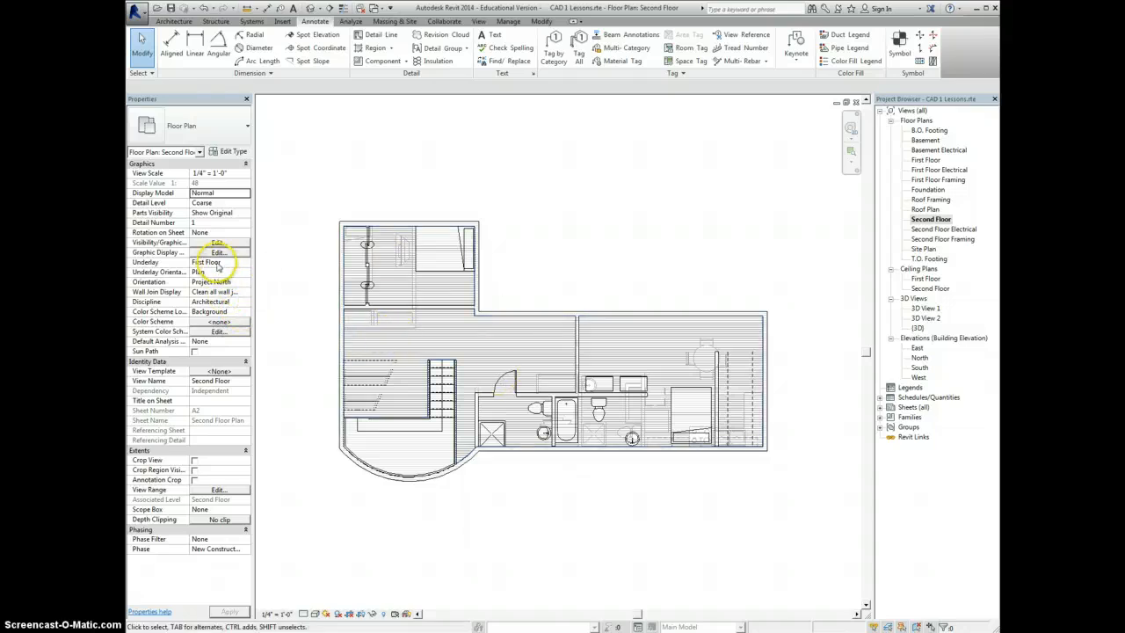
click(219, 264)
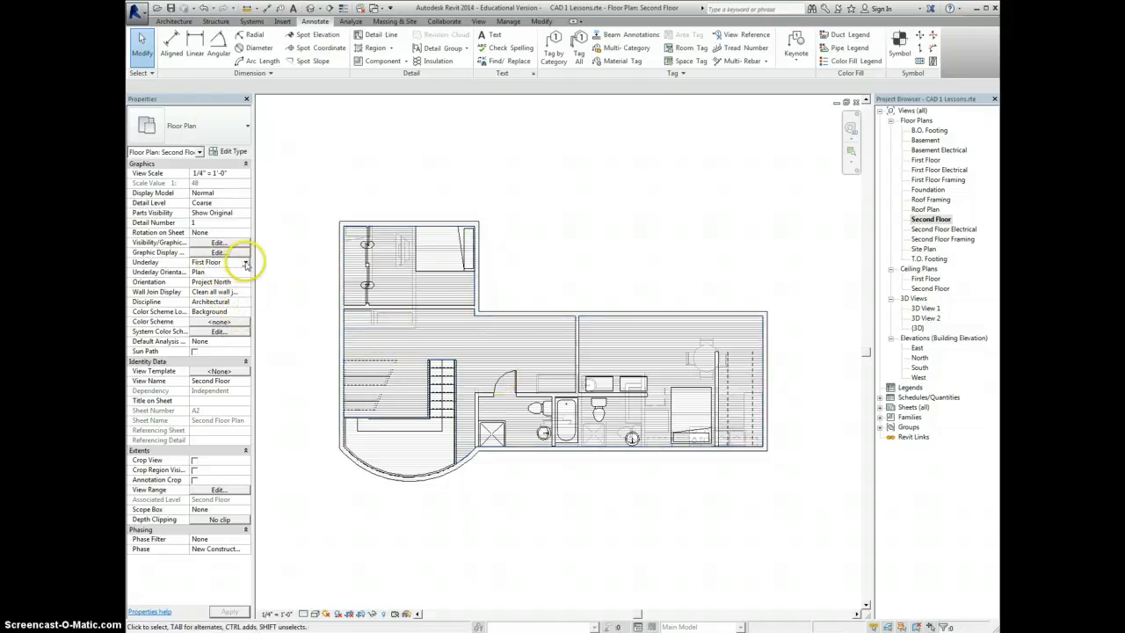
click(246, 264)
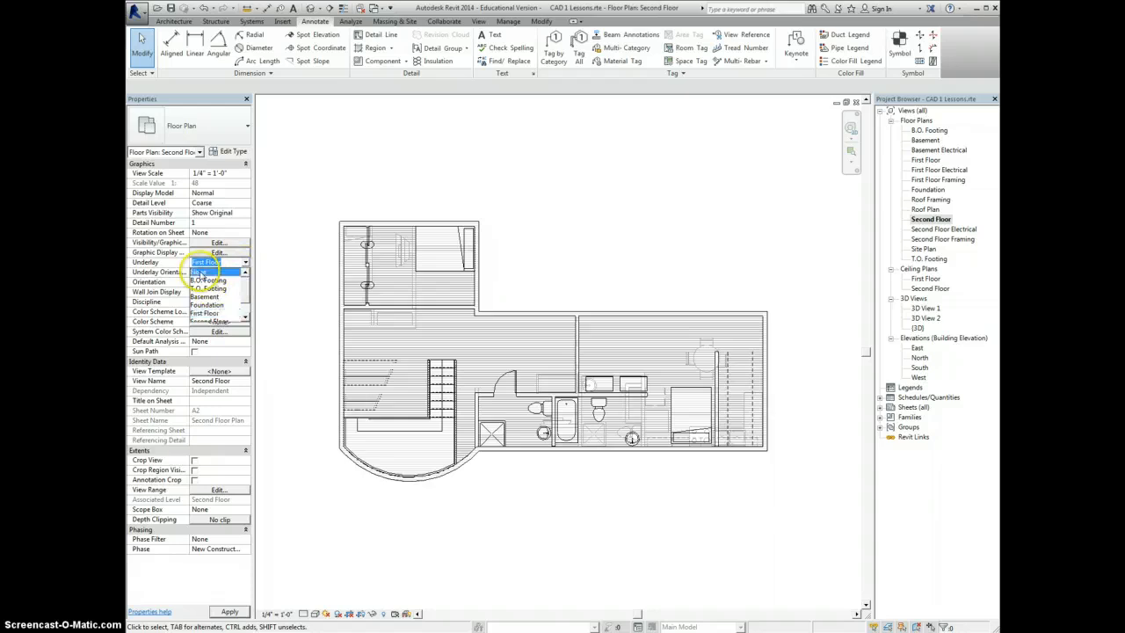
click(202, 272)
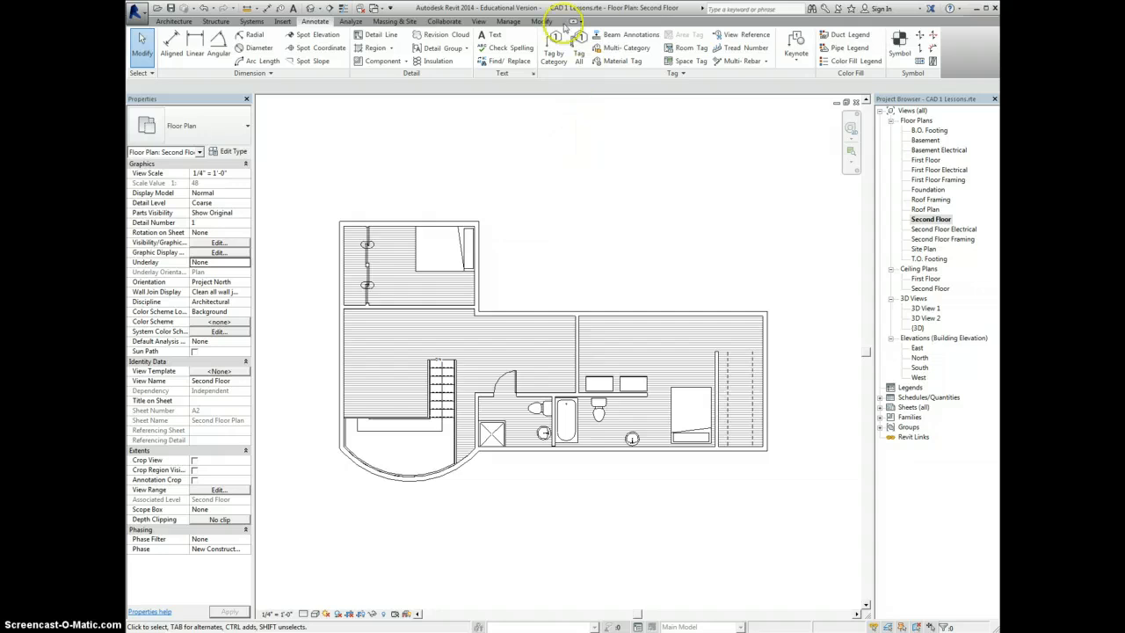
Tag all untagged elements in the Second Floor plan using the Window Tag with horizontal orientation and no leader.
click(580, 48)
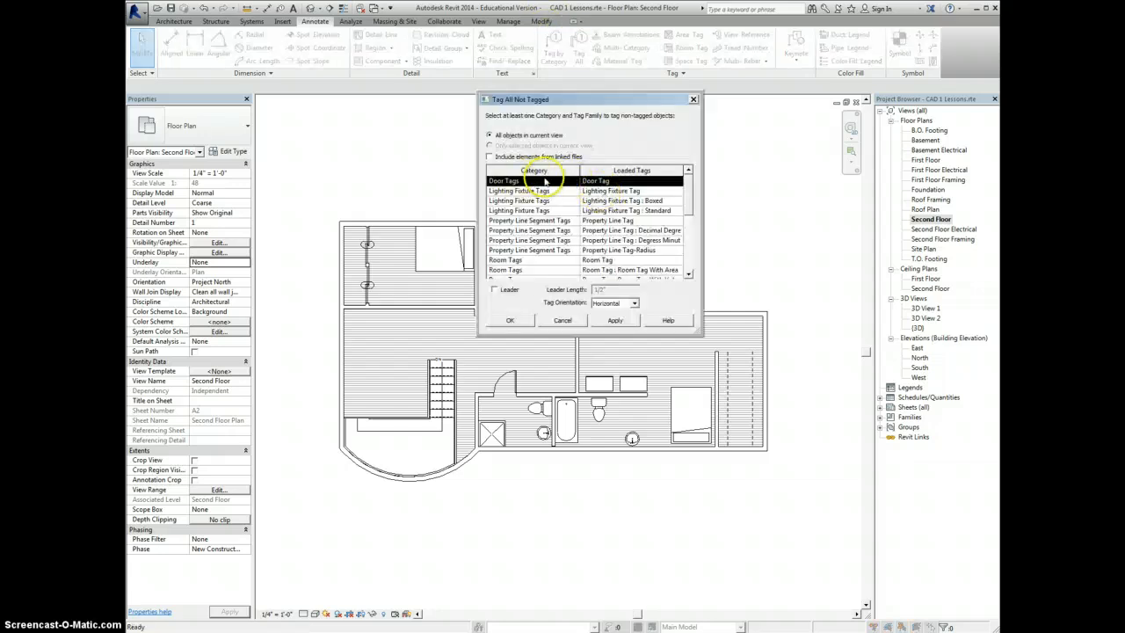
drag(689, 207, 690, 263)
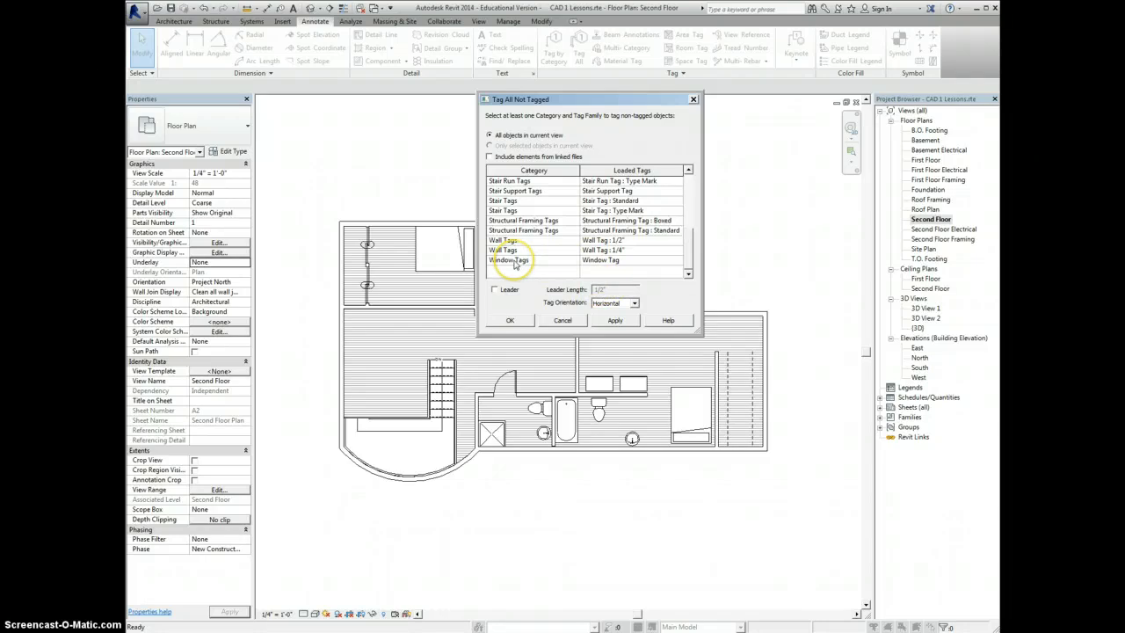
click(515, 261)
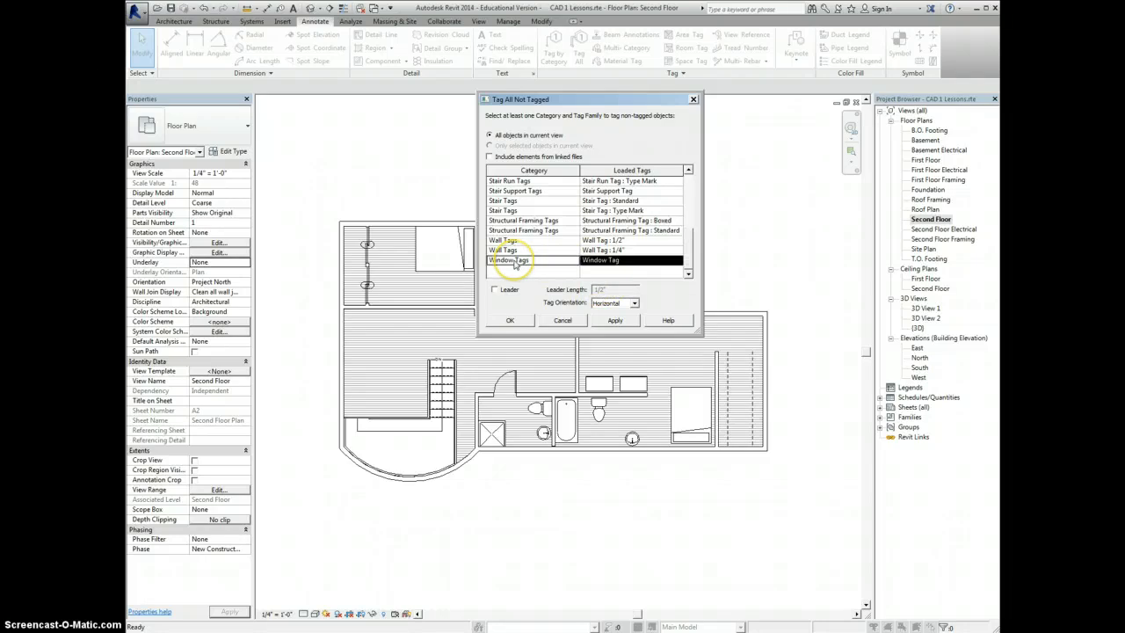
click(612, 321)
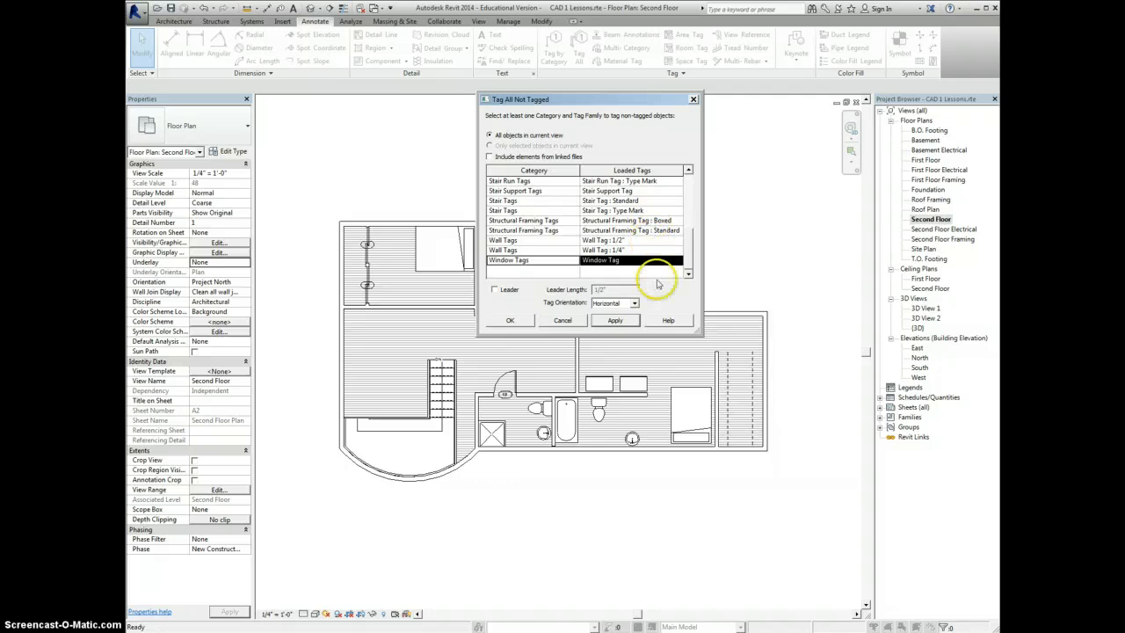
click(512, 320)
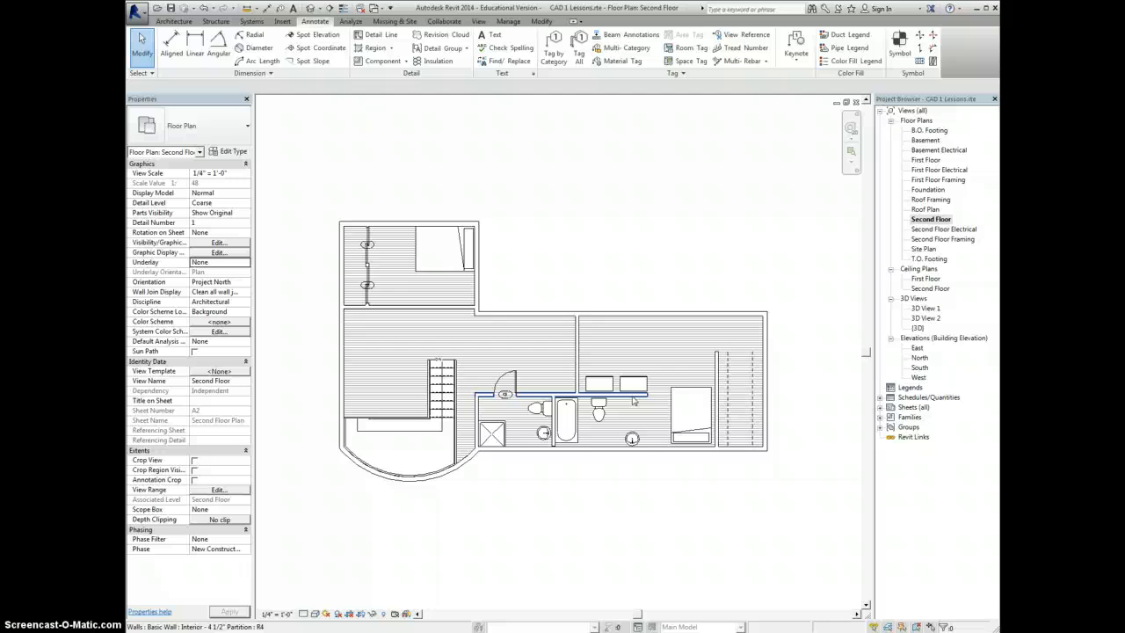
click(750, 314)
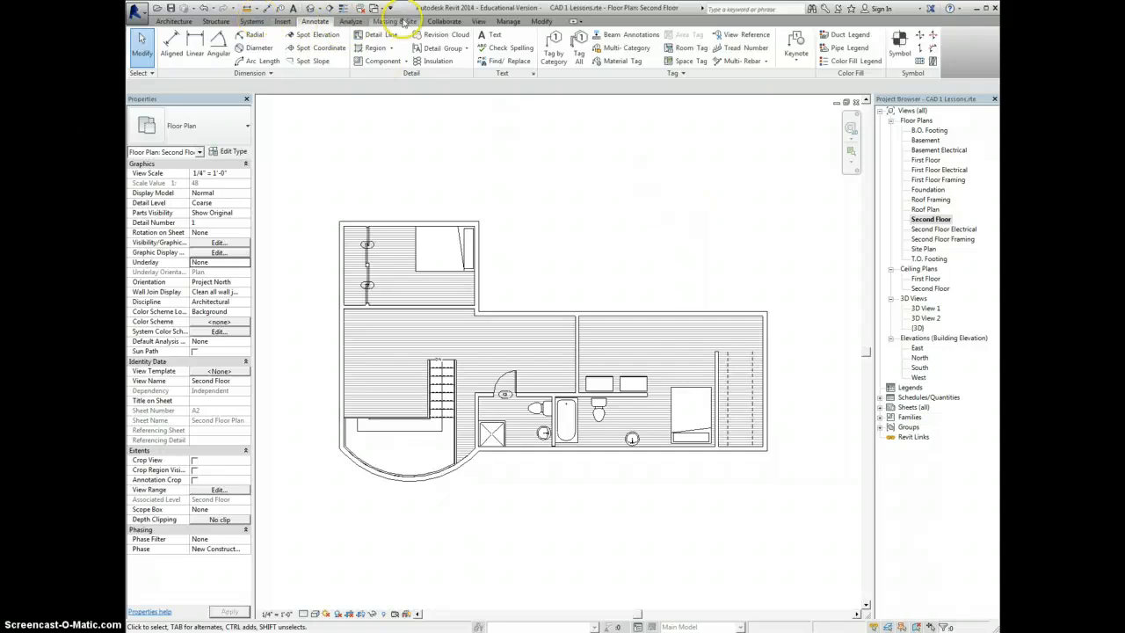
click(479, 21)
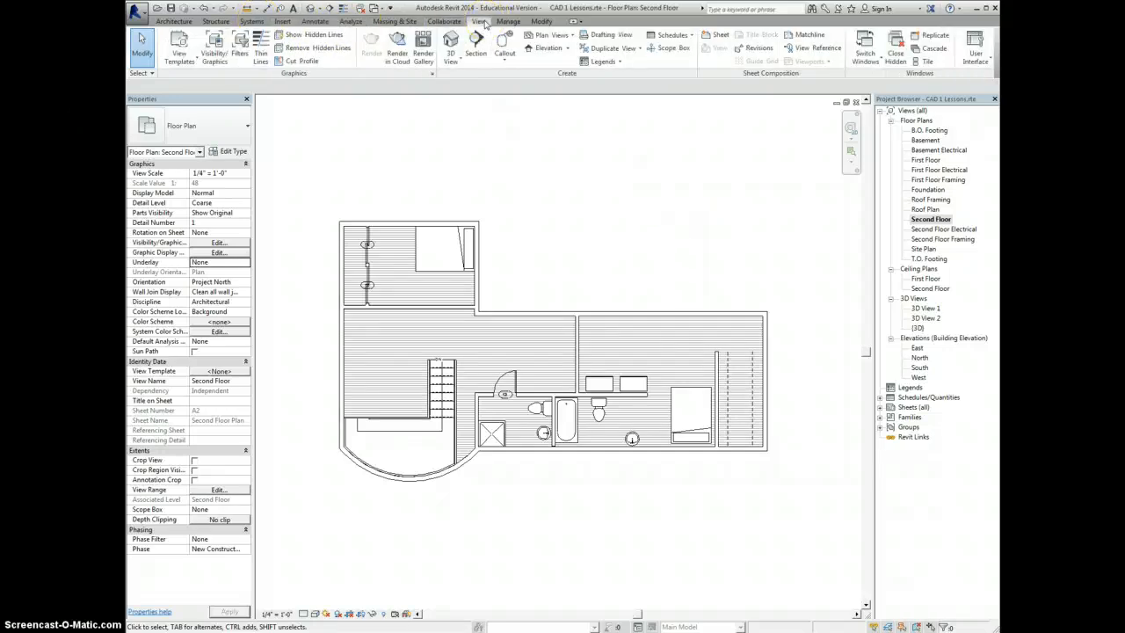
click(673, 36)
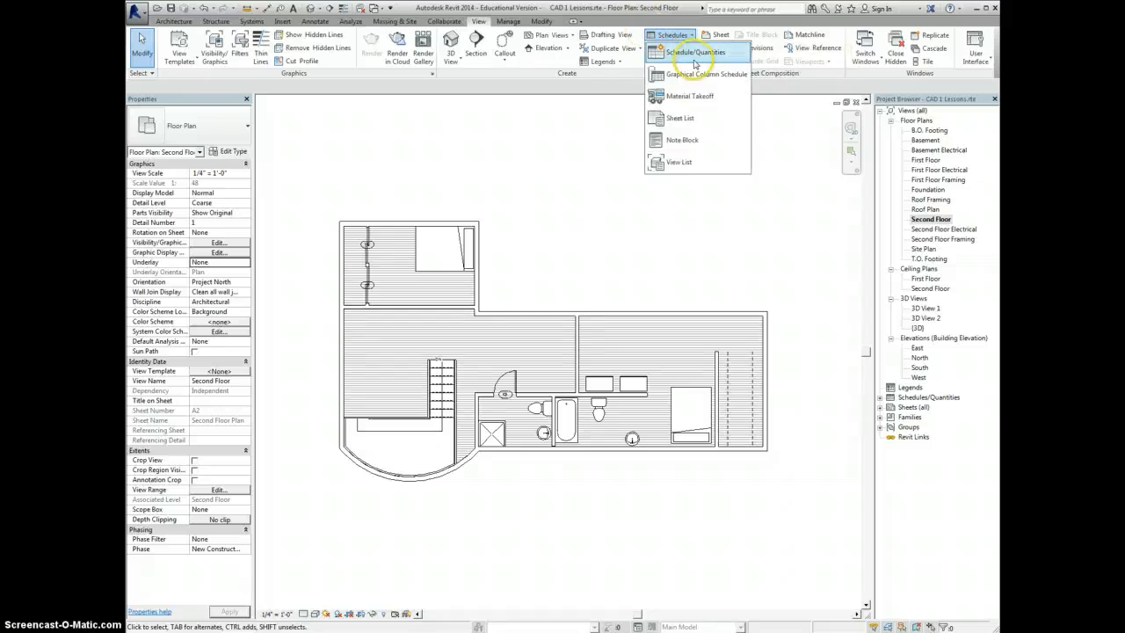
click(689, 55)
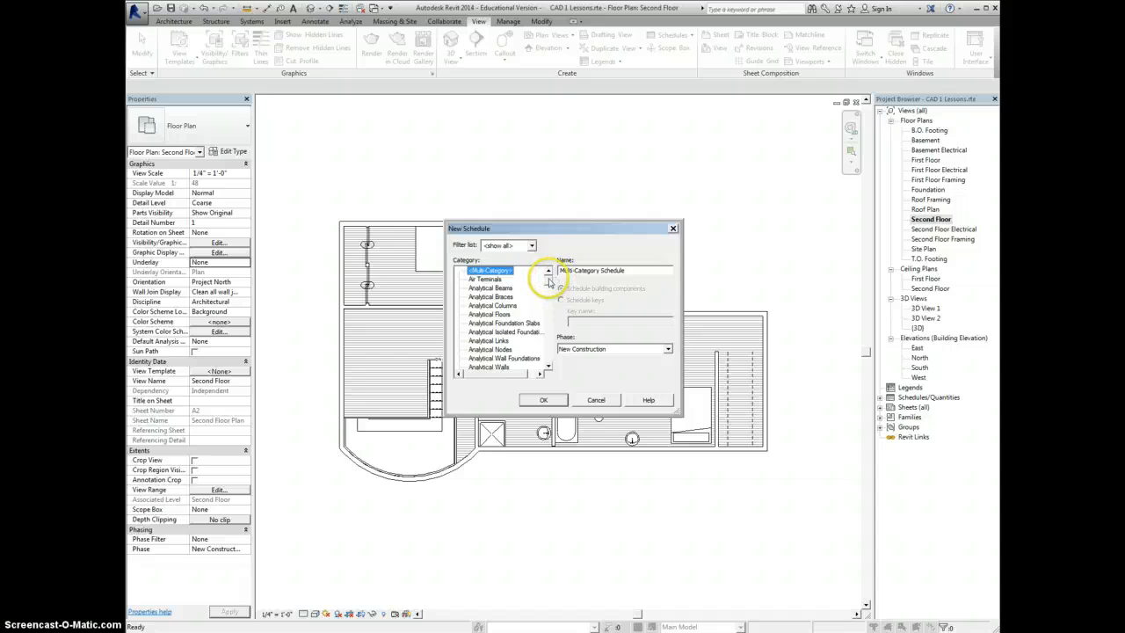
scroll(547, 303, down, 10)
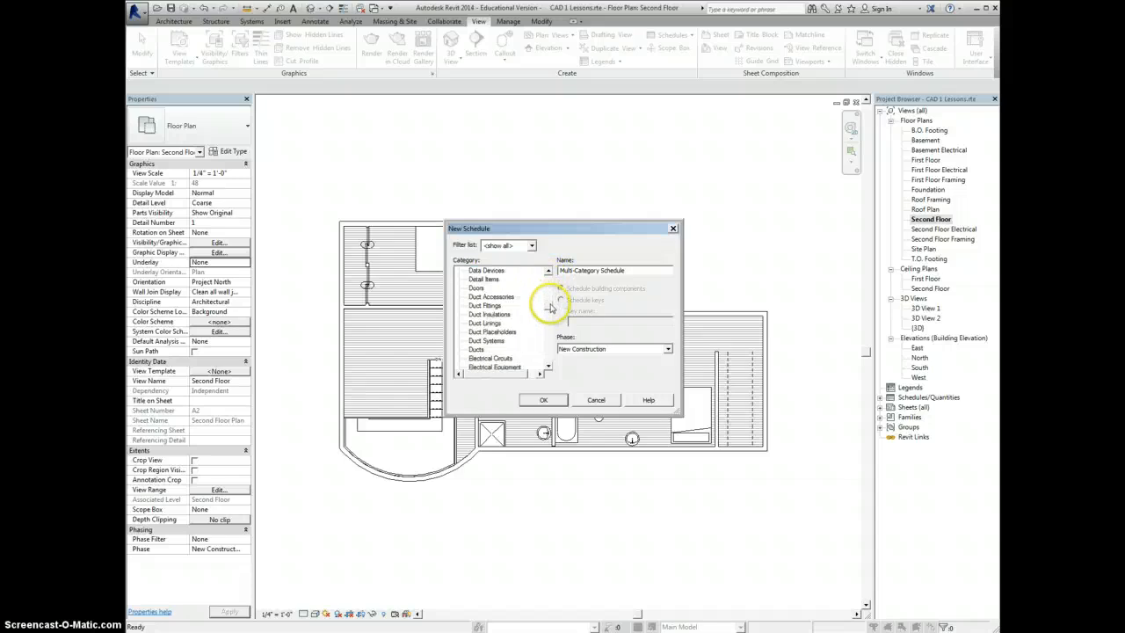
scroll(481, 307, up, 2)
click(476, 305)
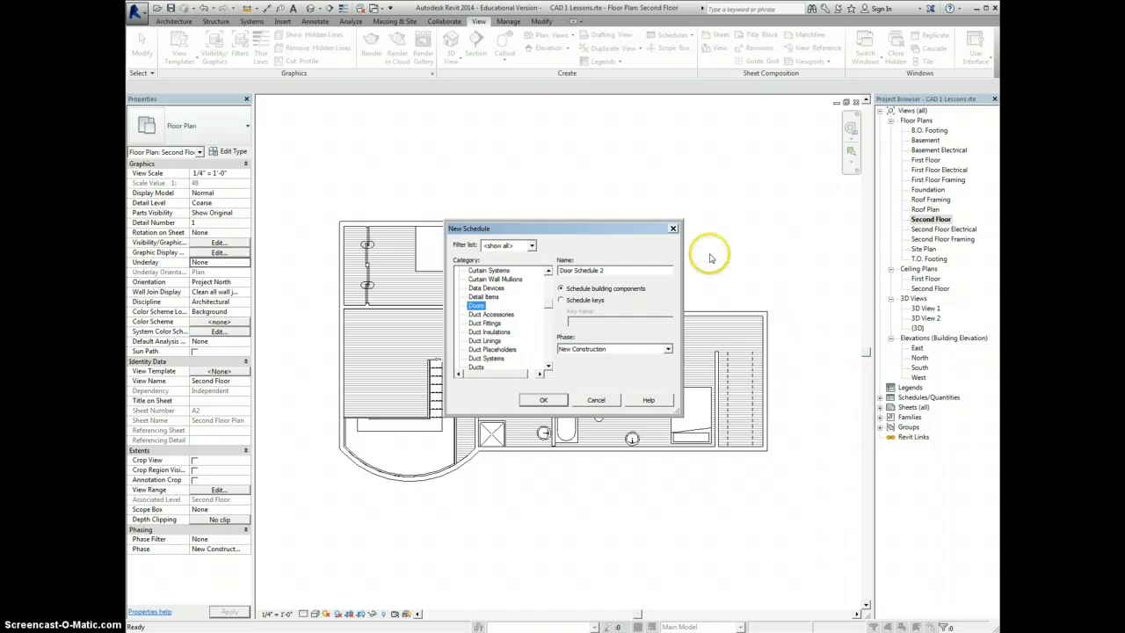
click(673, 228)
Open the existing Door Schedule from the project's schedules.
click(880, 398)
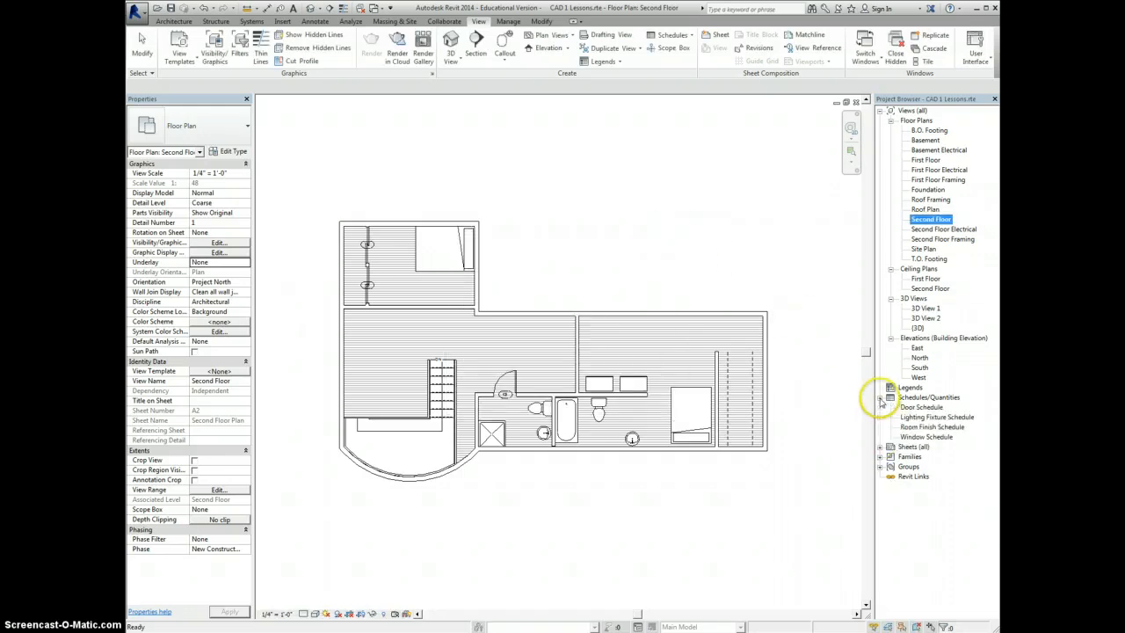
click(920, 407)
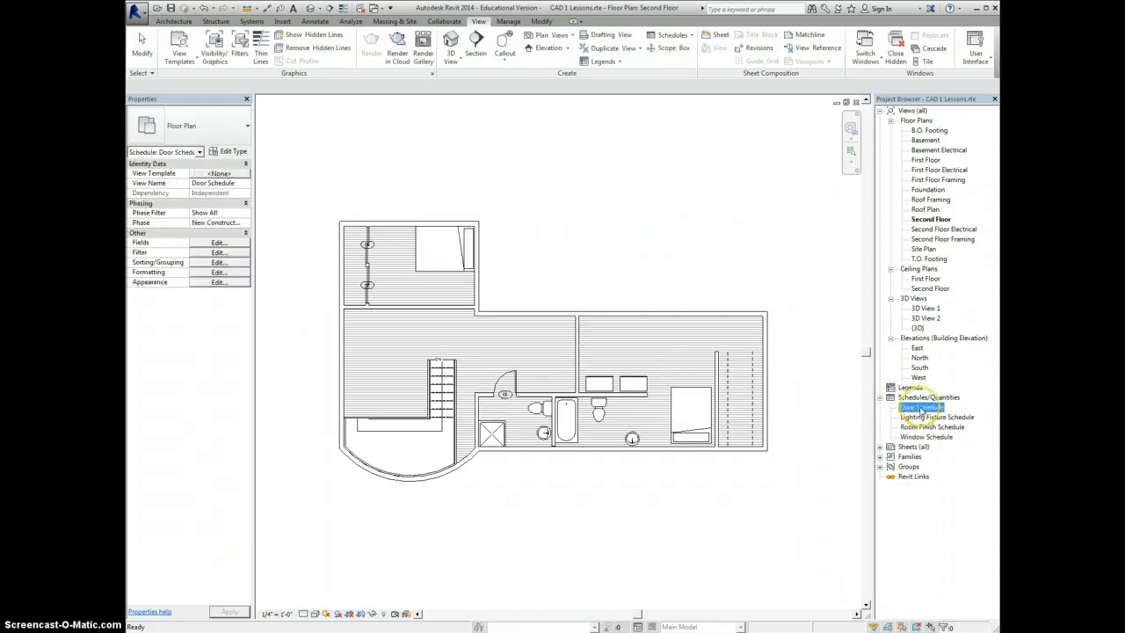
double_click(921, 409)
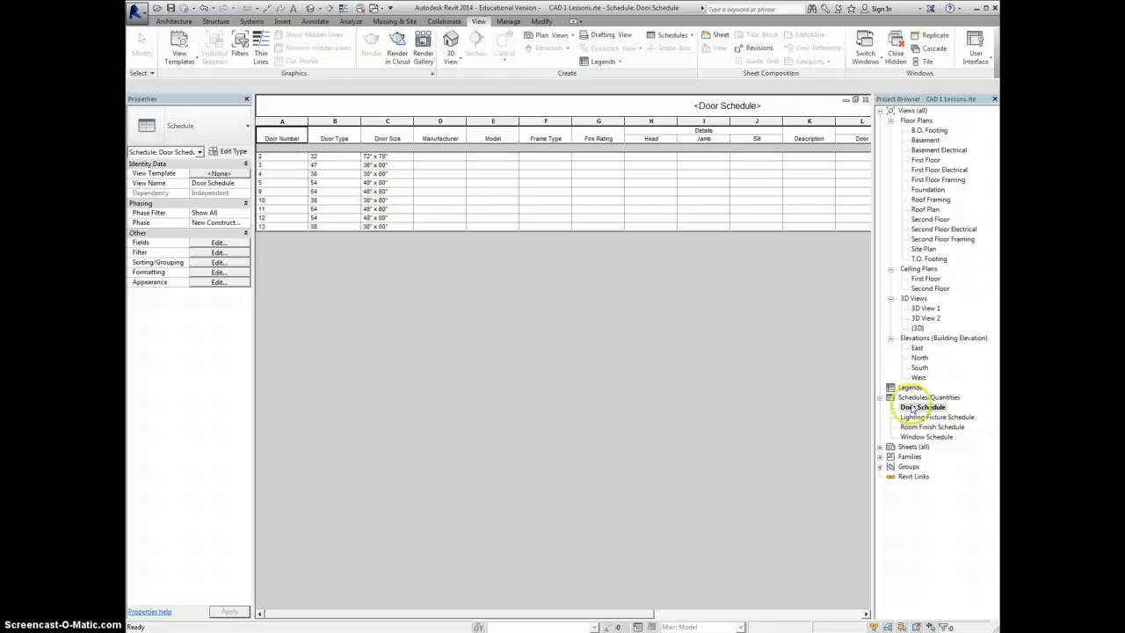
click(454, 343)
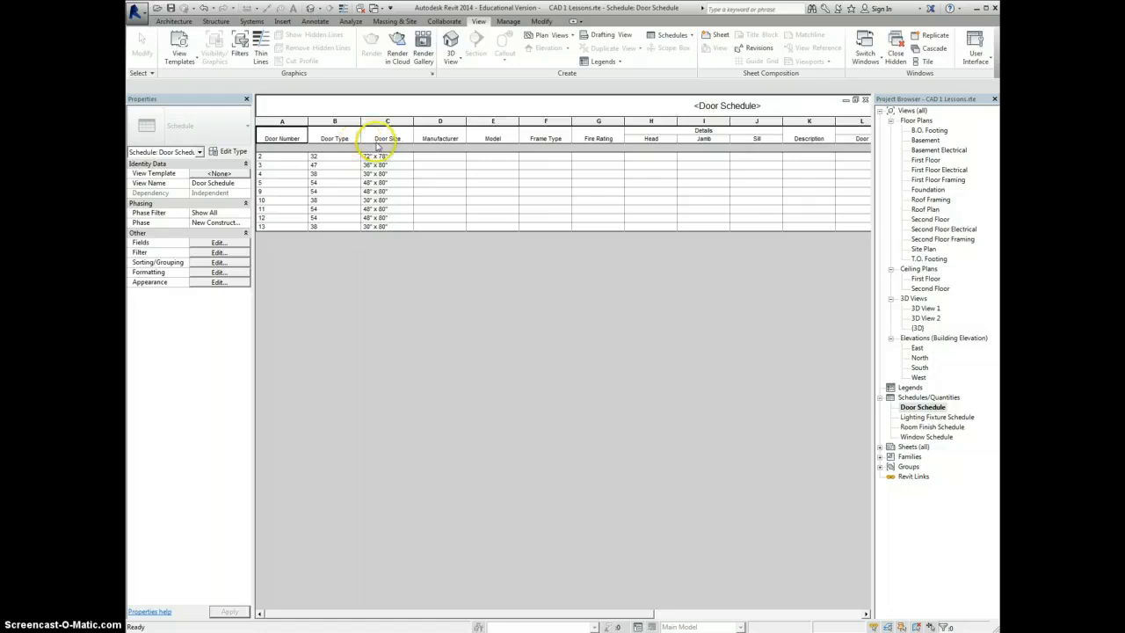
Delete the Manufacturer, Model and Frame Type columns from the Door Schedule.
click(431, 125)
right_click(431, 126)
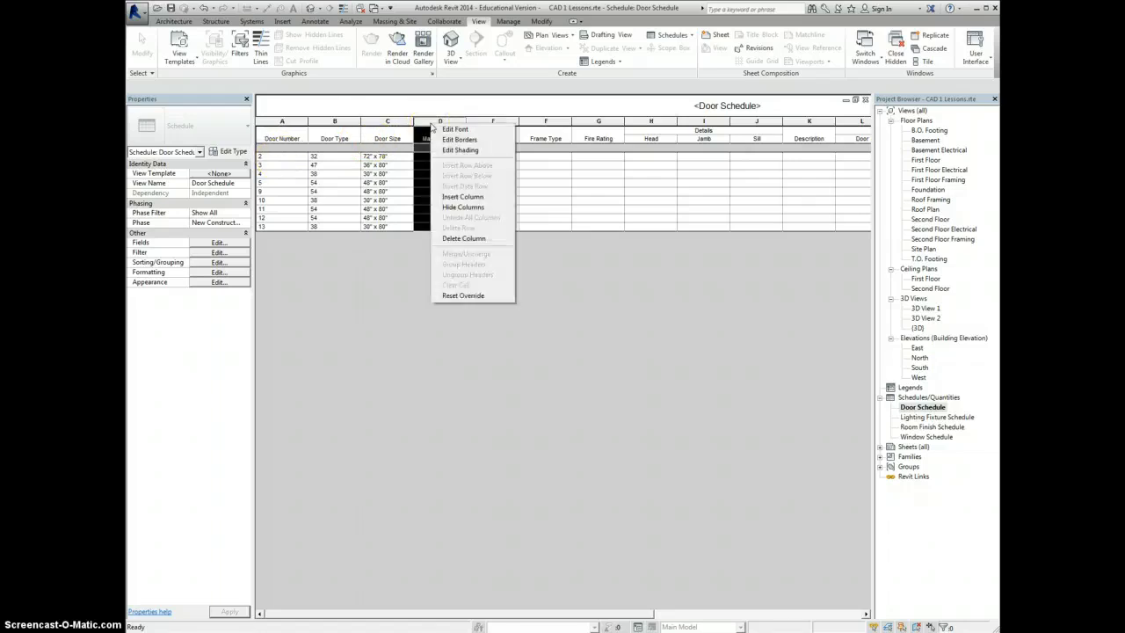
click(463, 238)
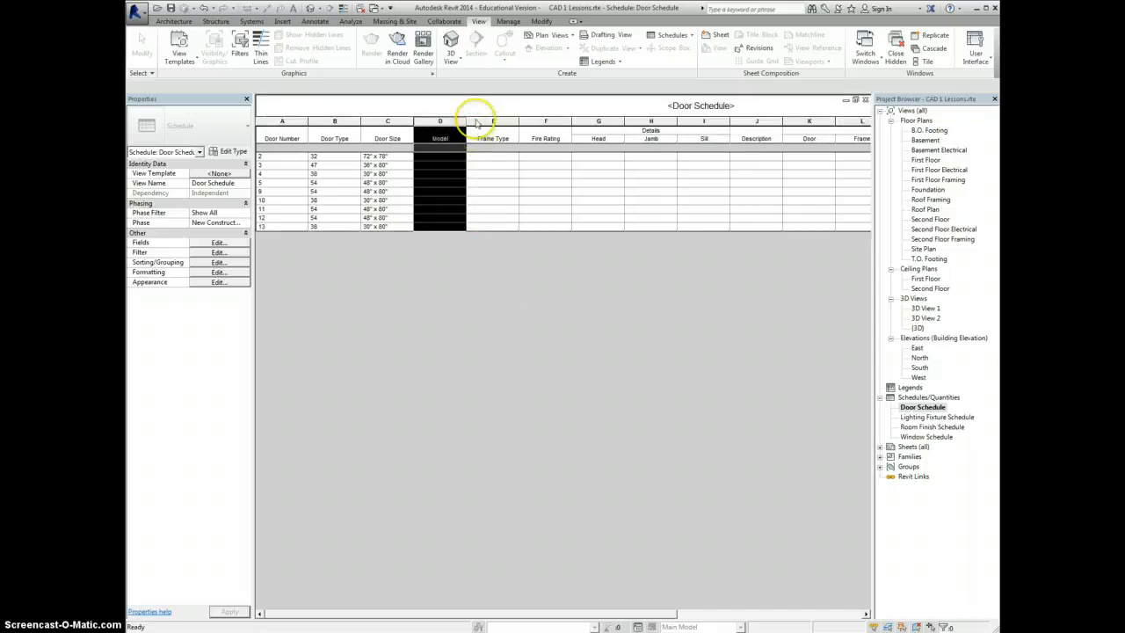
right_click(447, 124)
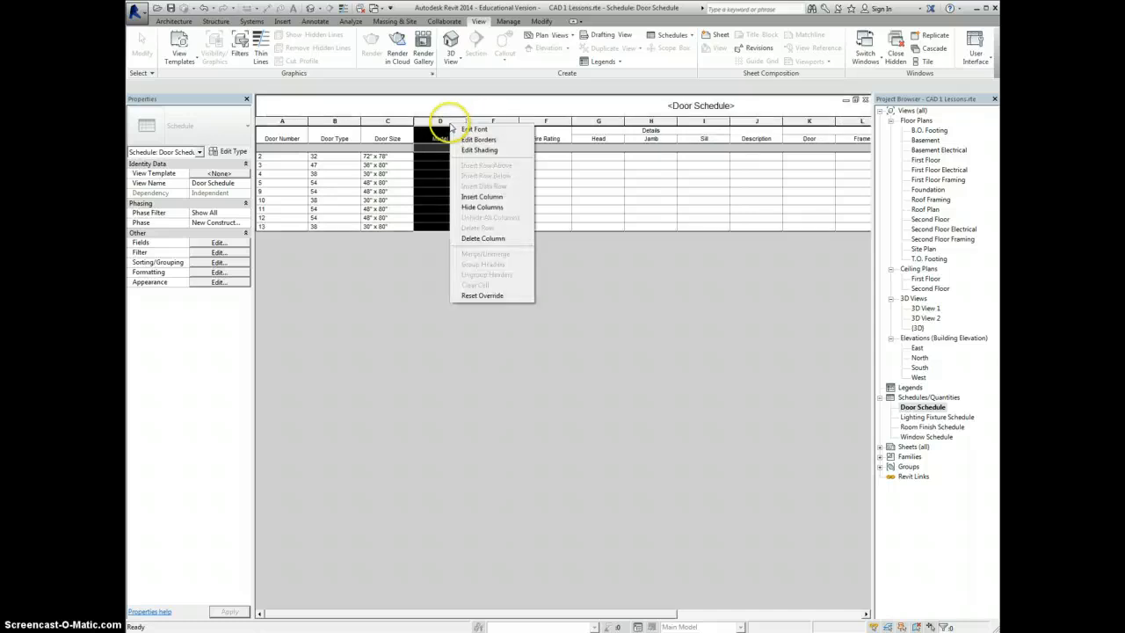
click(482, 238)
click(439, 121)
right_click(442, 120)
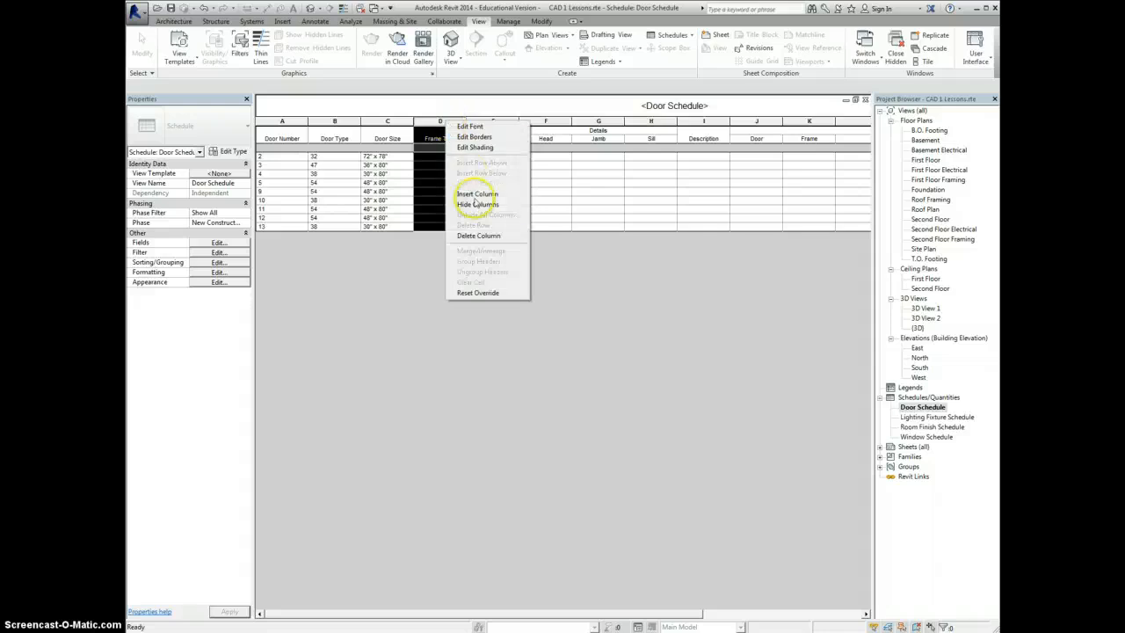
click(477, 236)
Delete the Fire Rating and Head columns from the Door Schedule.
click(441, 121)
right_click(445, 123)
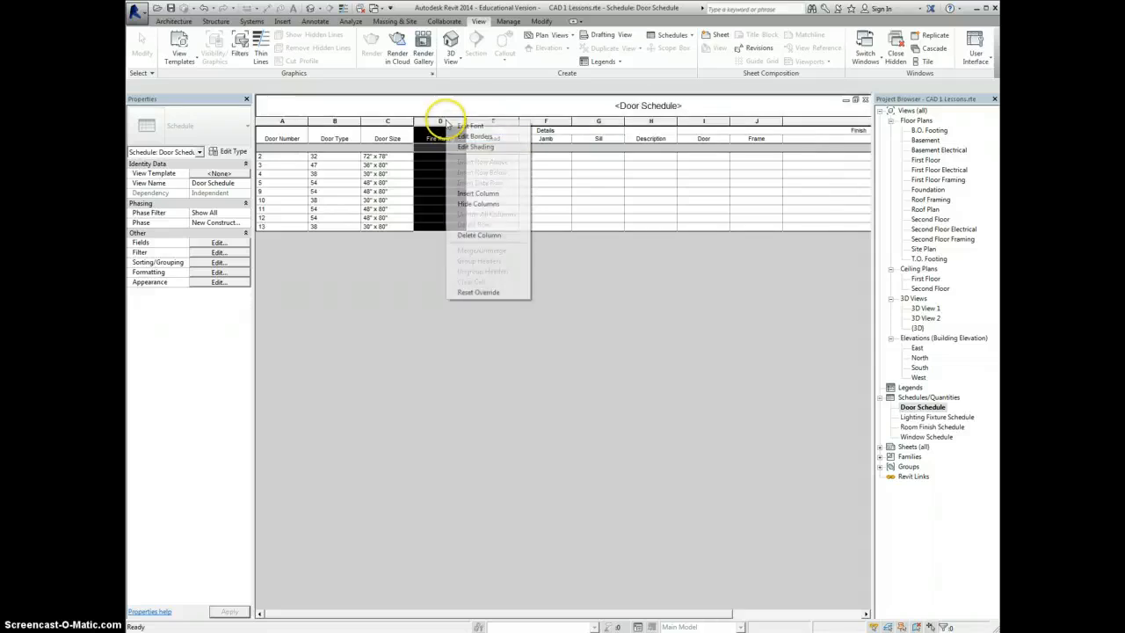
click(481, 236)
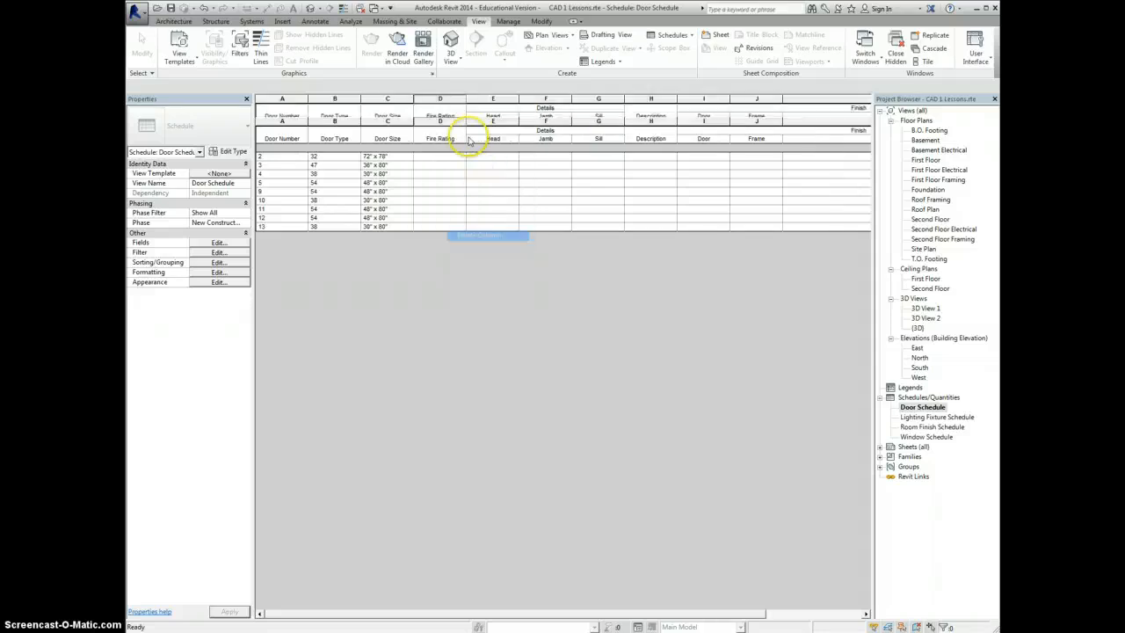
click(441, 122)
right_click(442, 121)
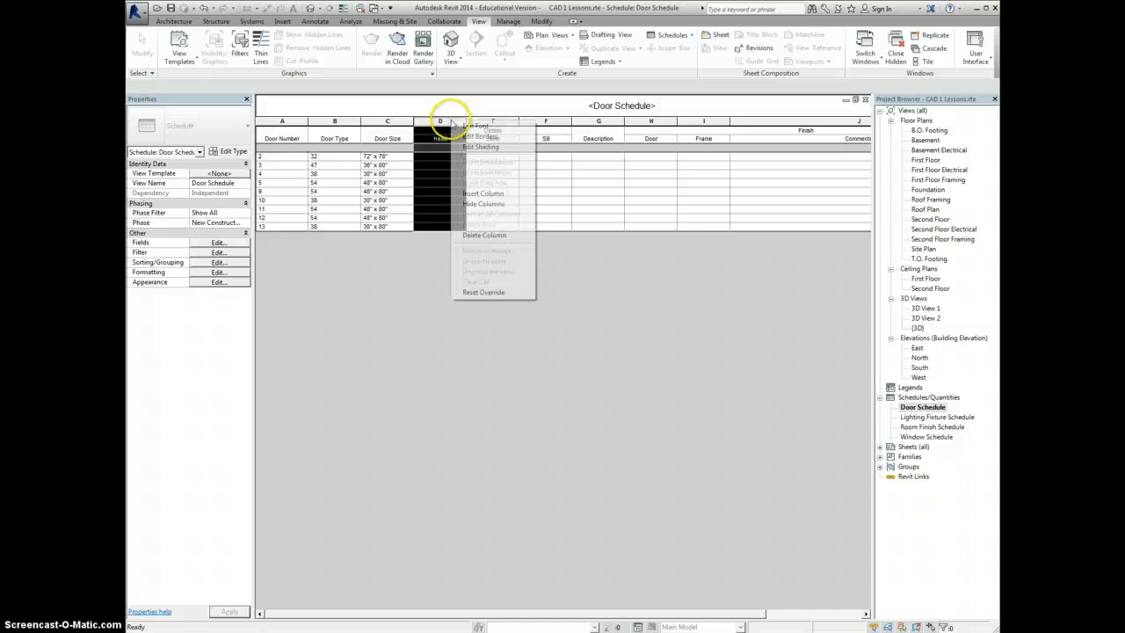
click(482, 236)
Delete all remaining Door Schedule columns from Jamb through Comments, keeping Door Number, Door Type and Door Size.
click(447, 122)
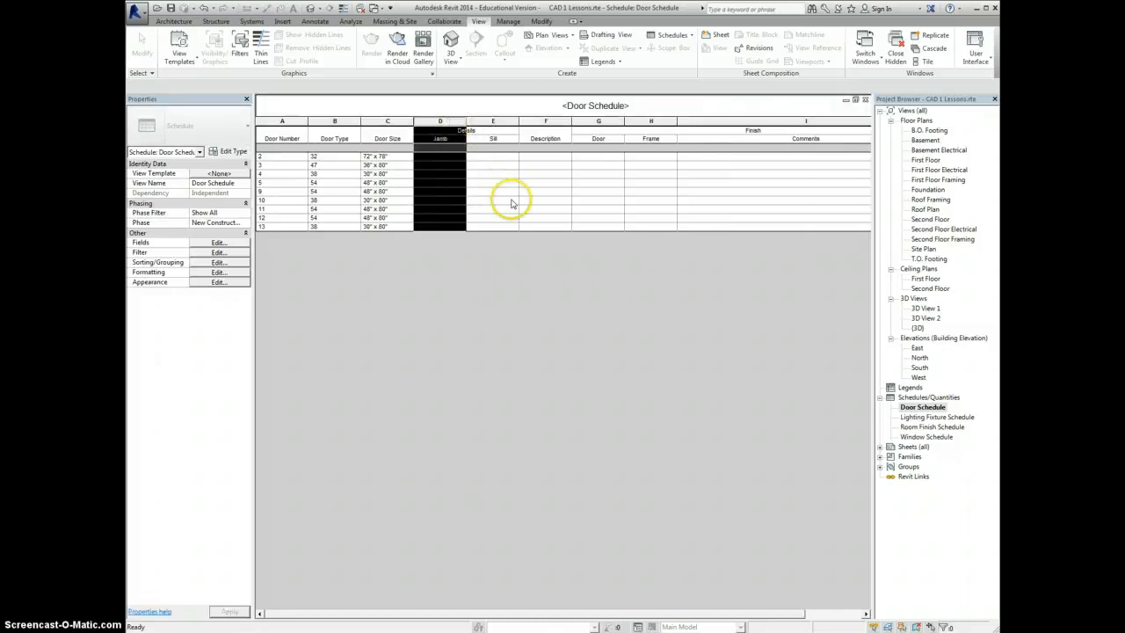
click(492, 121)
click(493, 124)
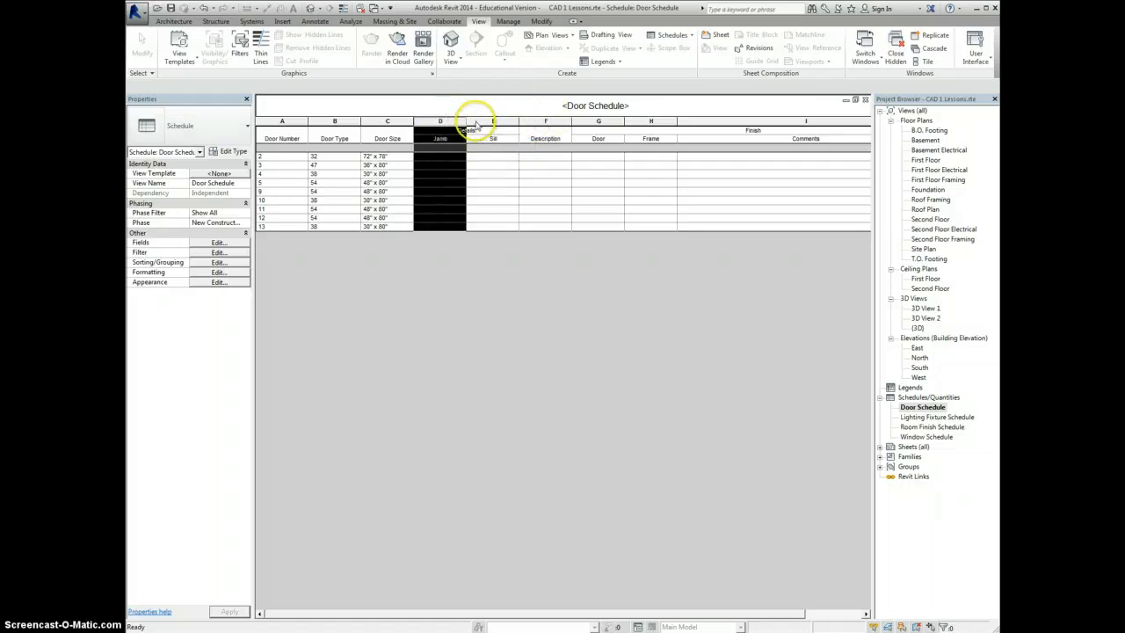
drag(451, 122, 716, 121)
right_click(716, 121)
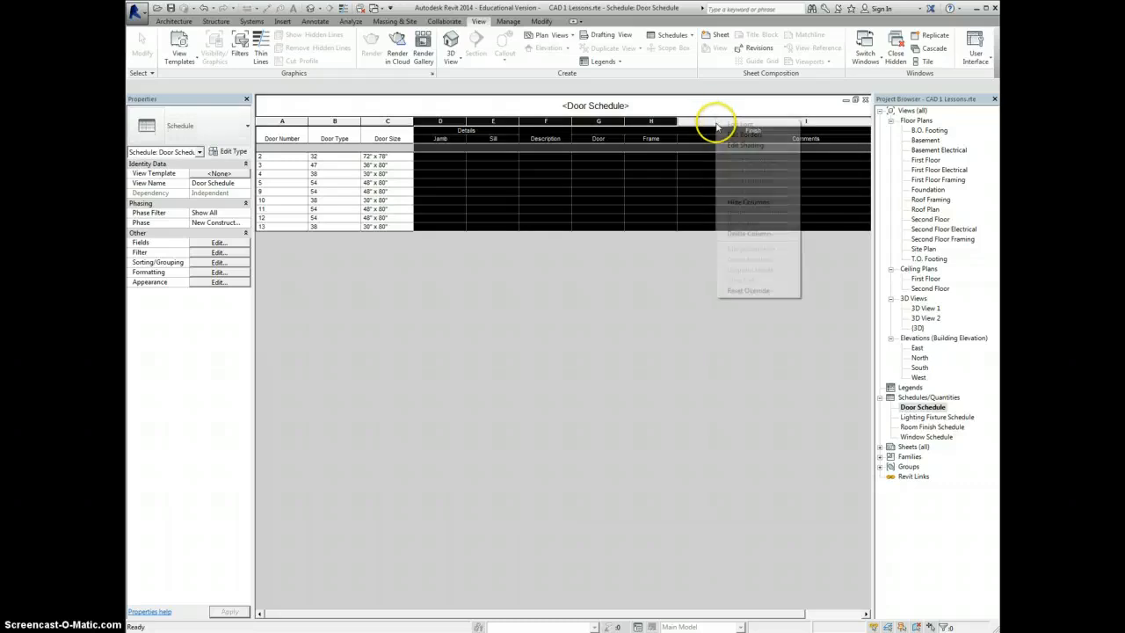
click(749, 234)
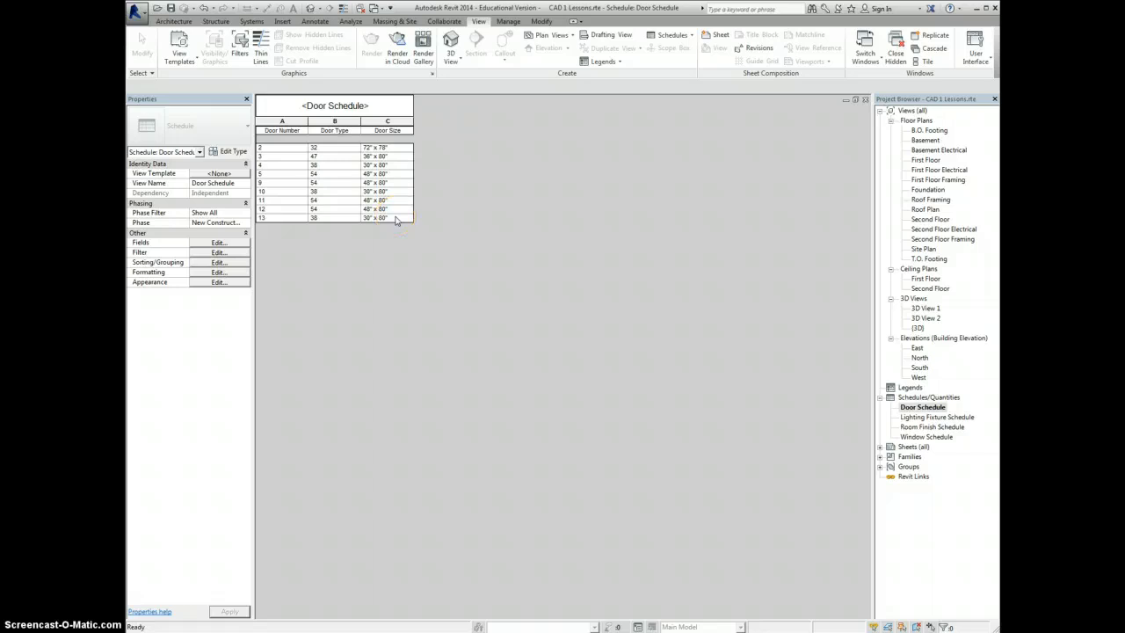
Examine the available door fields and the scheduled fields Mark, Type Mark and Type behind the Door Schedule columns.
click(402, 121)
right_click(402, 123)
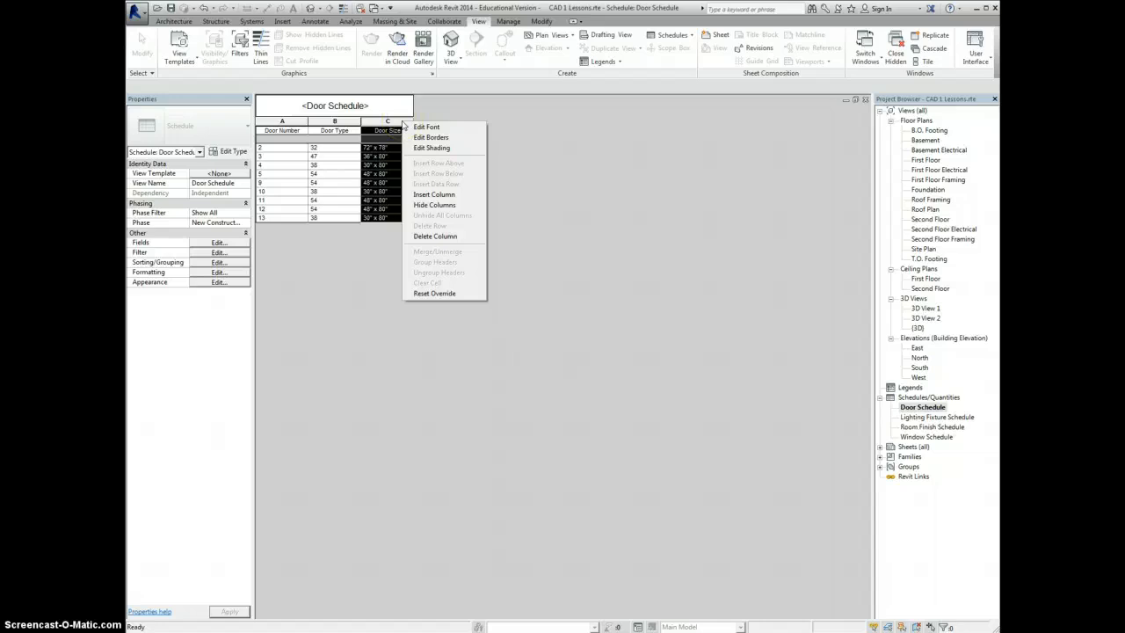
click(458, 195)
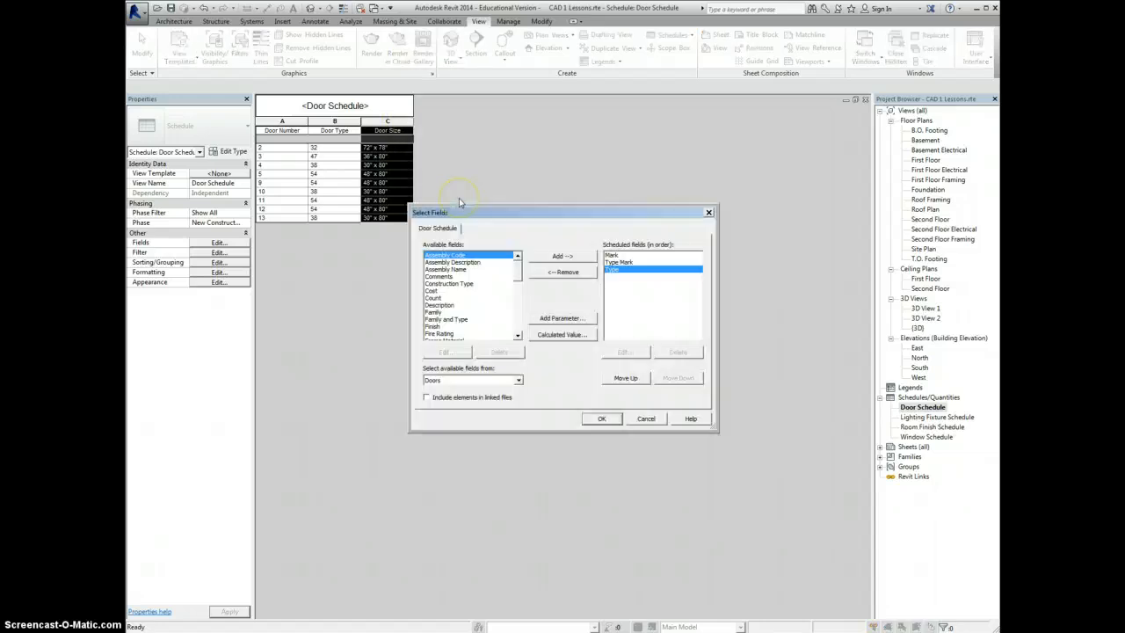
drag(517, 268, 520, 322)
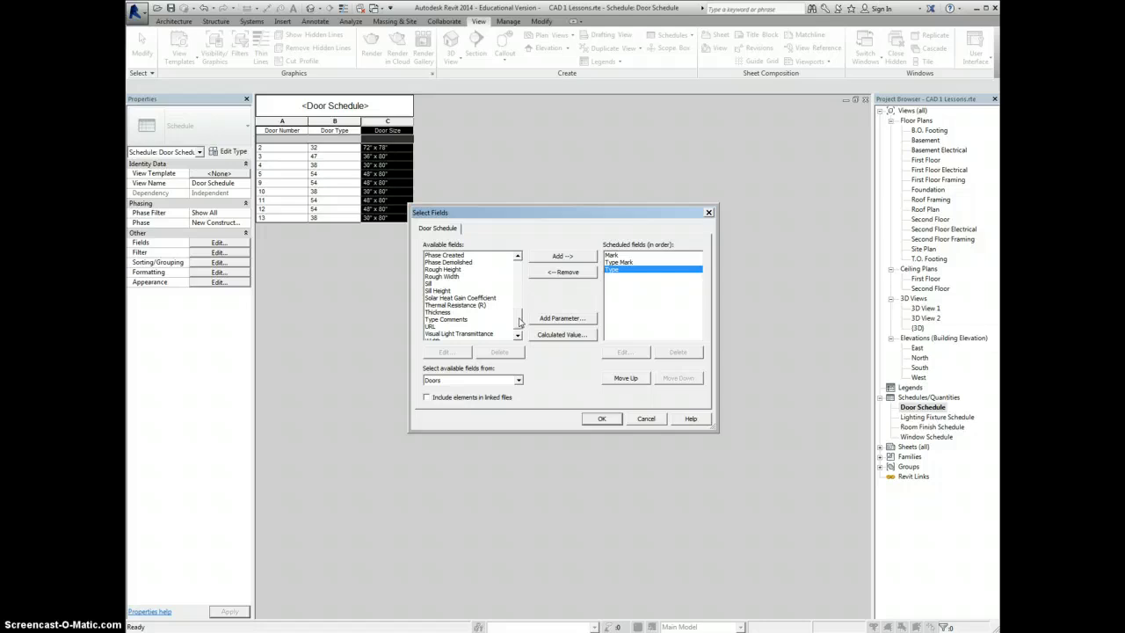
click(613, 254)
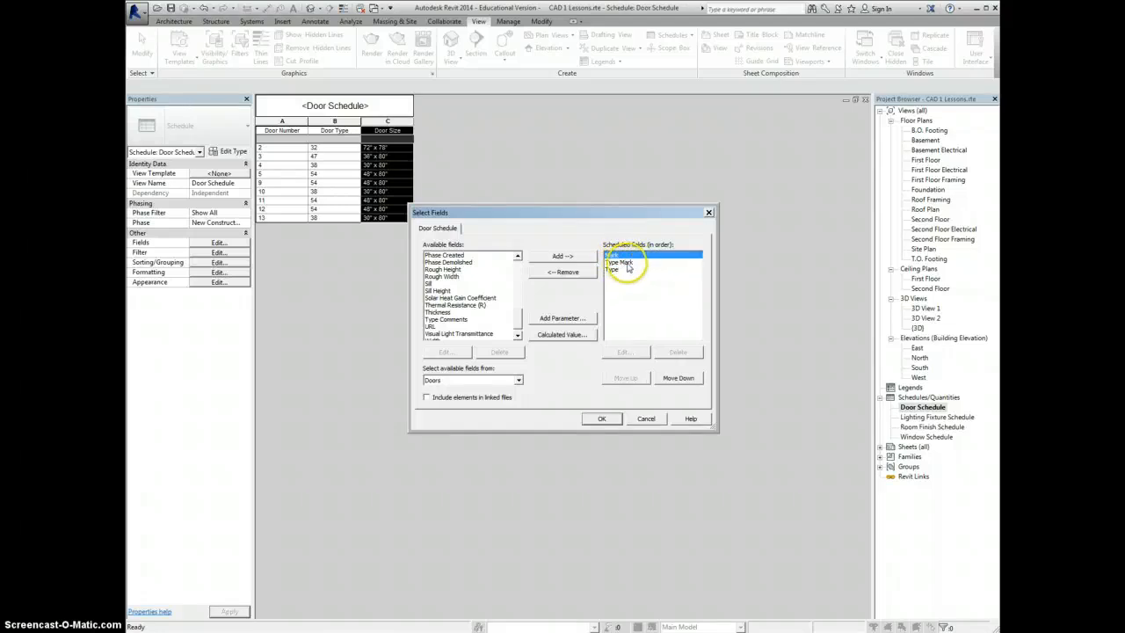
click(625, 263)
click(619, 271)
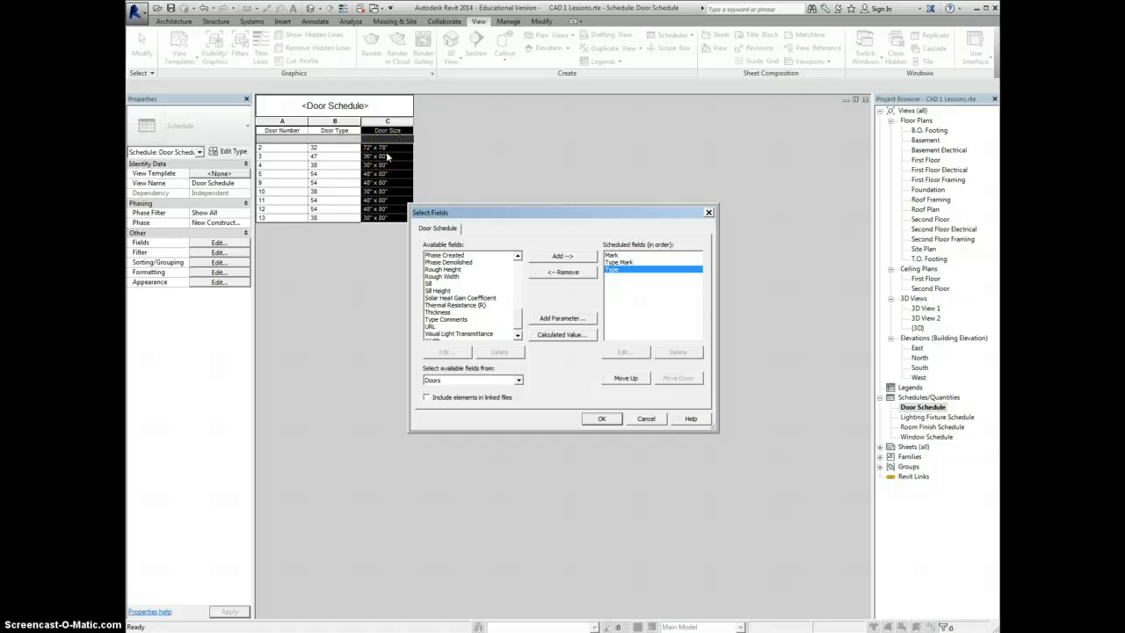
click(602, 419)
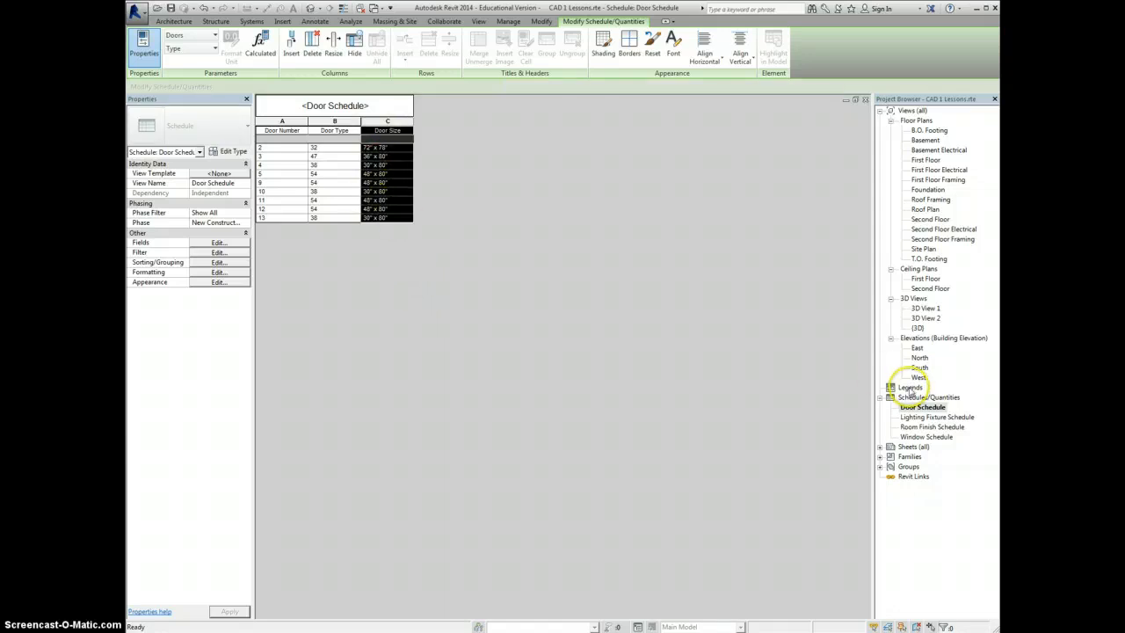
Open the Window Schedule and delete its Manufacturer, Model, Material, Finish and Detail columns.
double_click(918, 437)
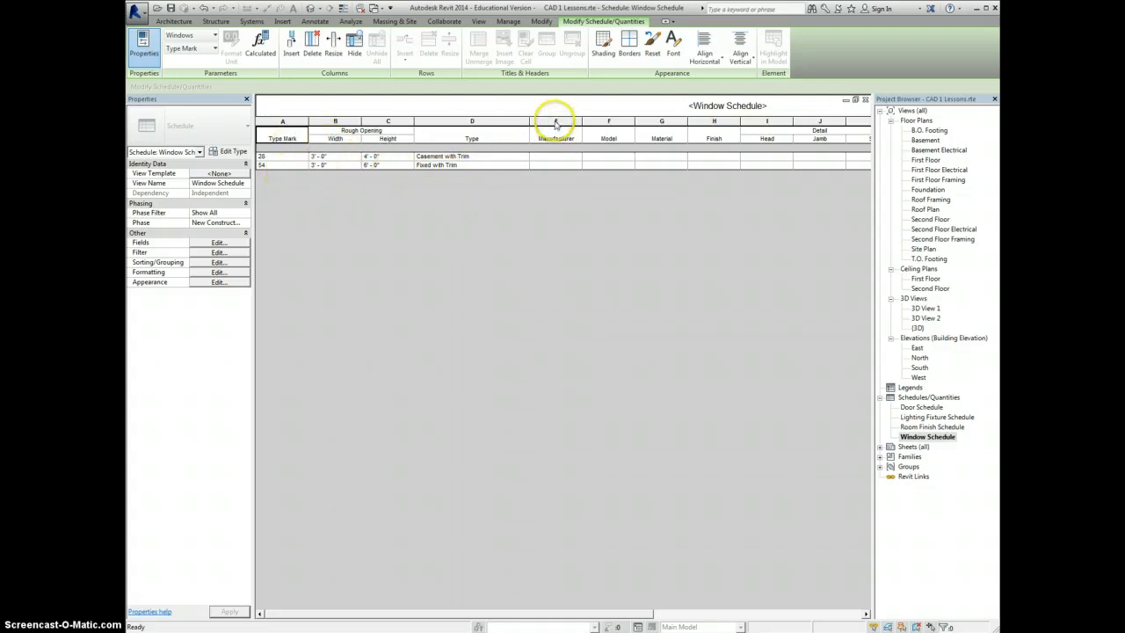
drag(557, 121, 796, 169)
right_click(759, 128)
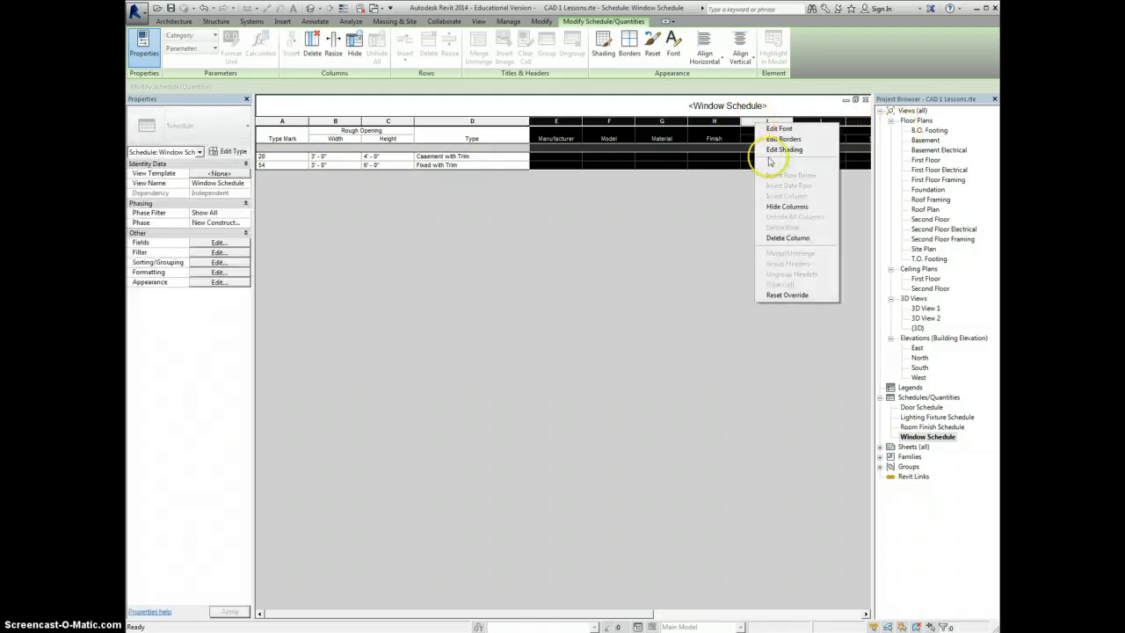
click(782, 238)
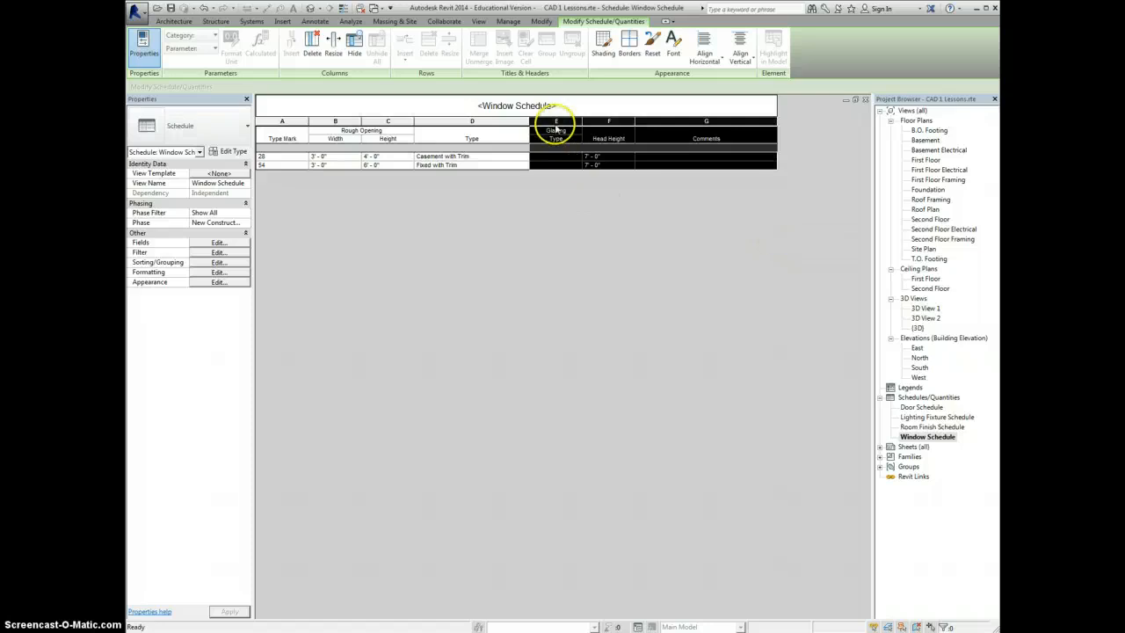
Delete the Glazing Type and Comments columns from the Window Schedule and narrow the remaining columns.
click(558, 123)
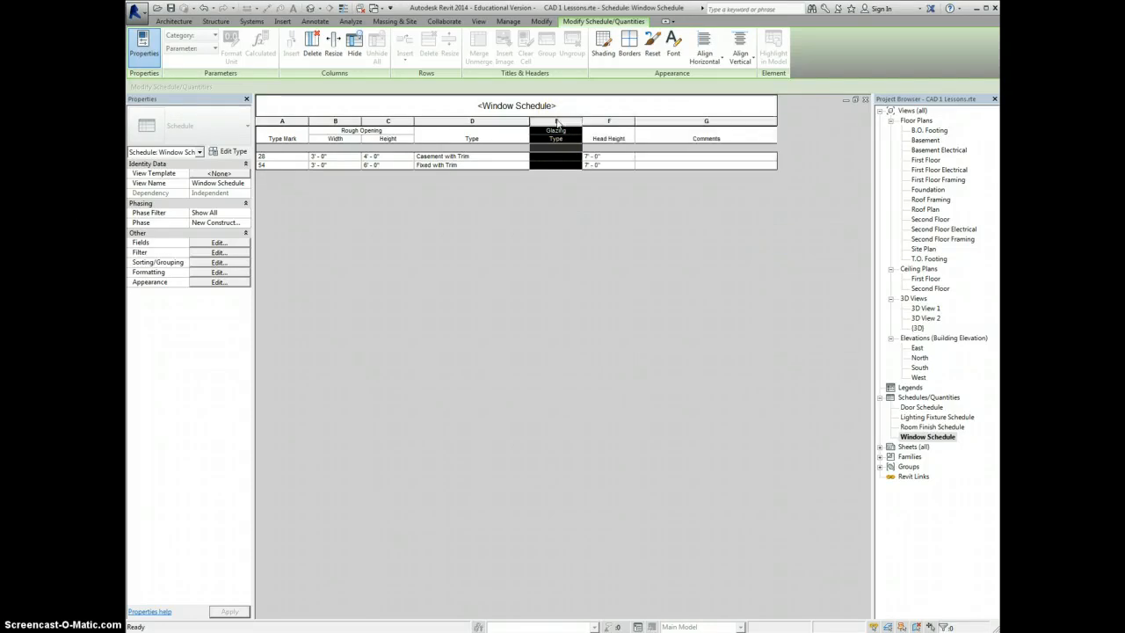
right_click(556, 123)
click(597, 234)
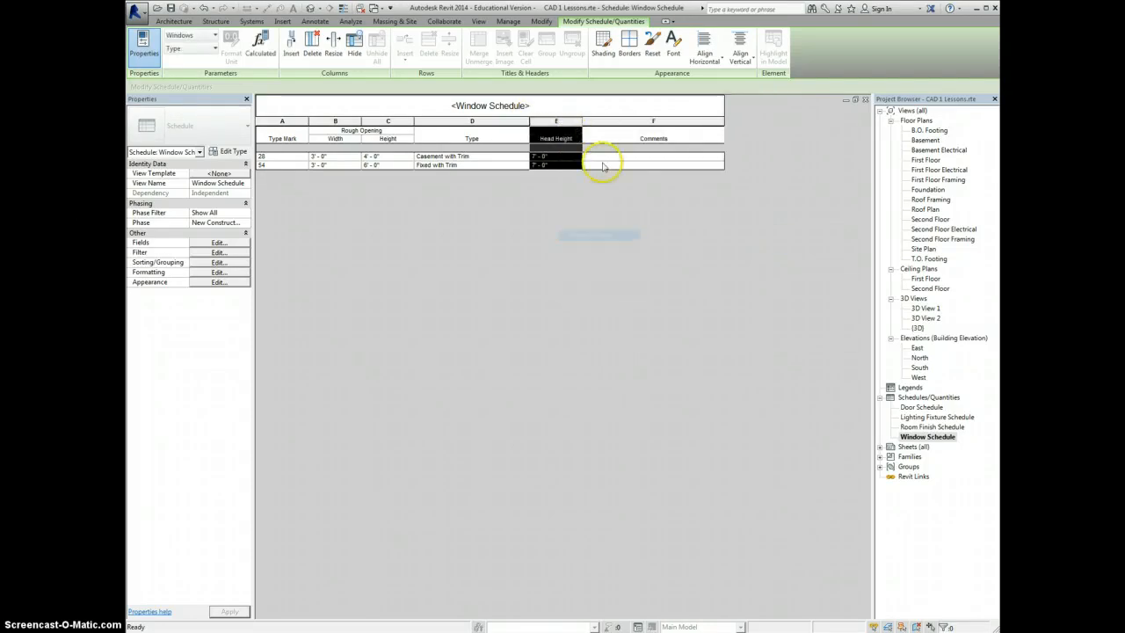
click(603, 120)
right_click(606, 123)
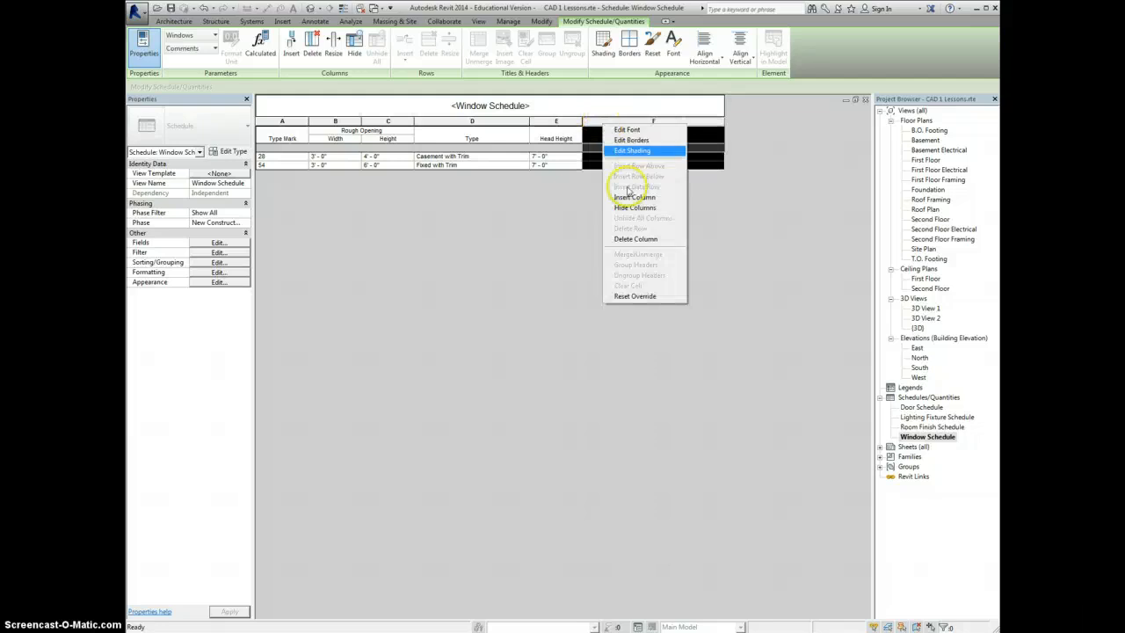
click(626, 236)
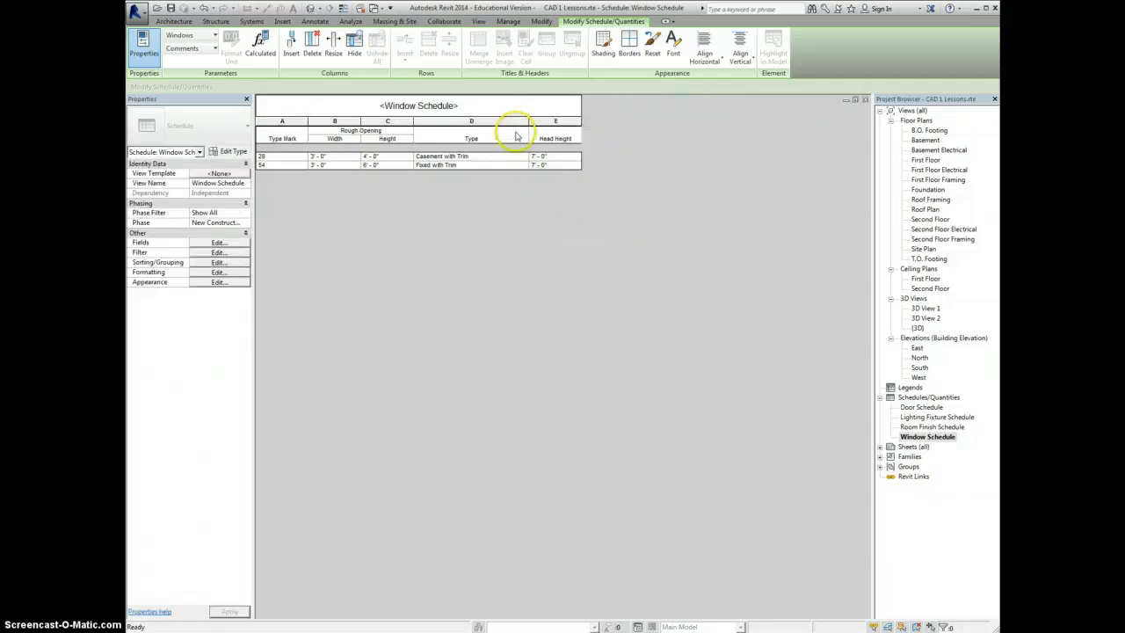
drag(527, 119, 484, 120)
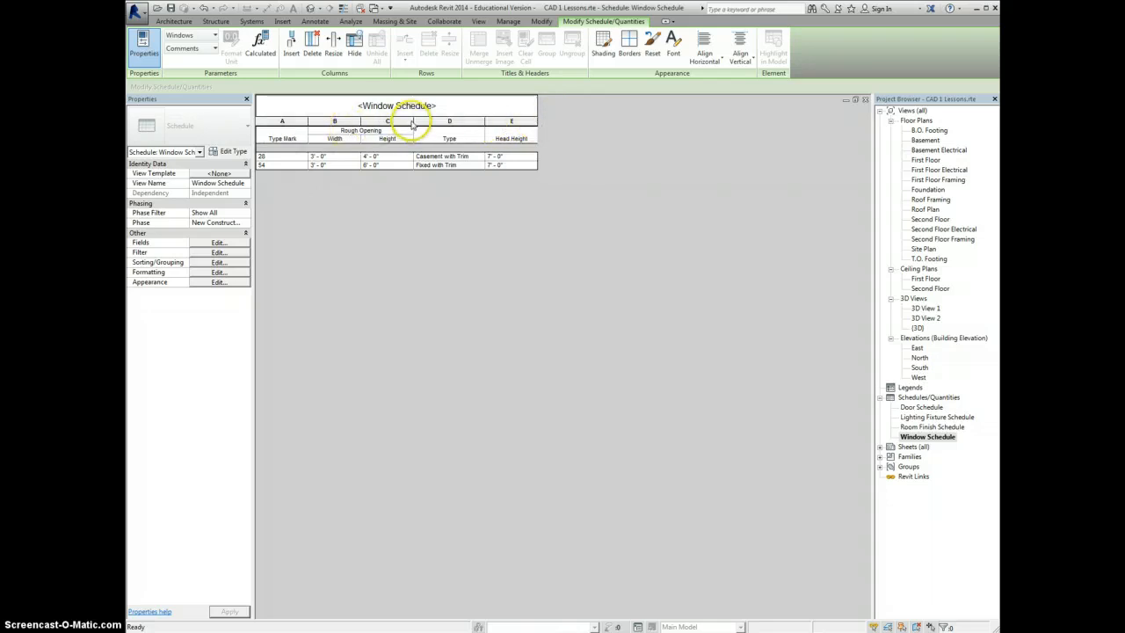
drag(413, 121, 298, 120)
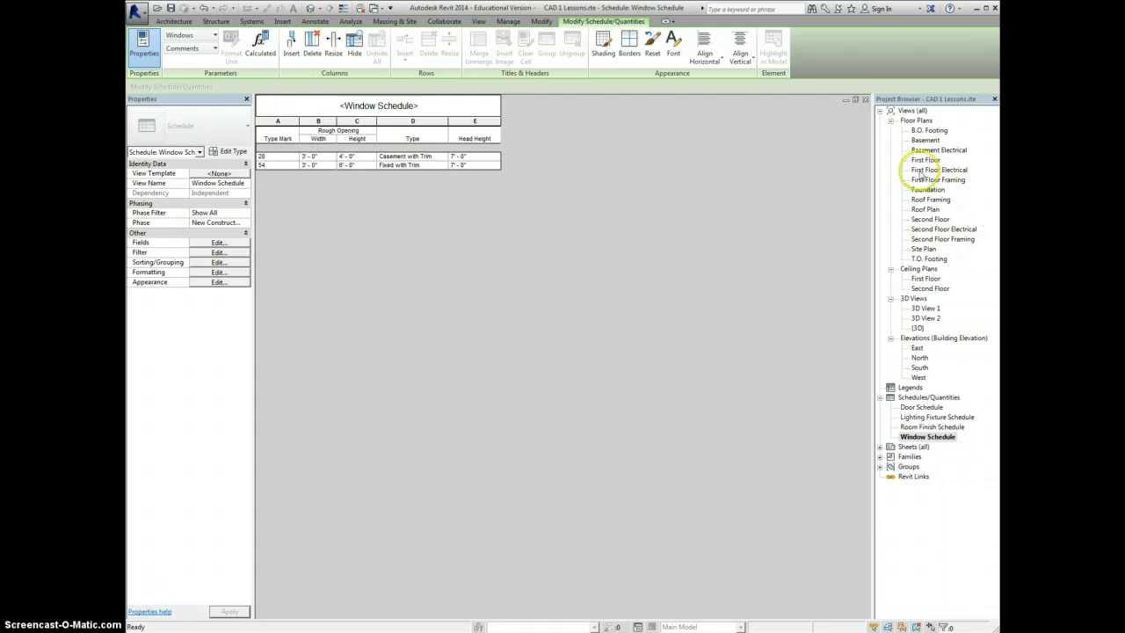
Open the First Floor plan view and clear the window selection.
click(920, 170)
click(923, 161)
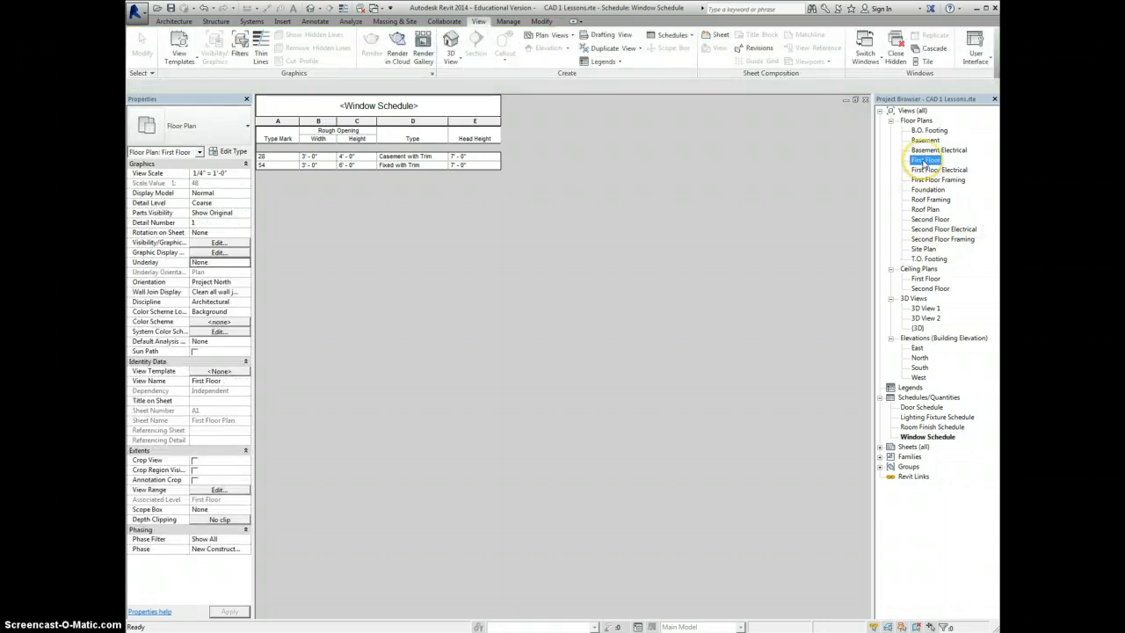
double_click(922, 160)
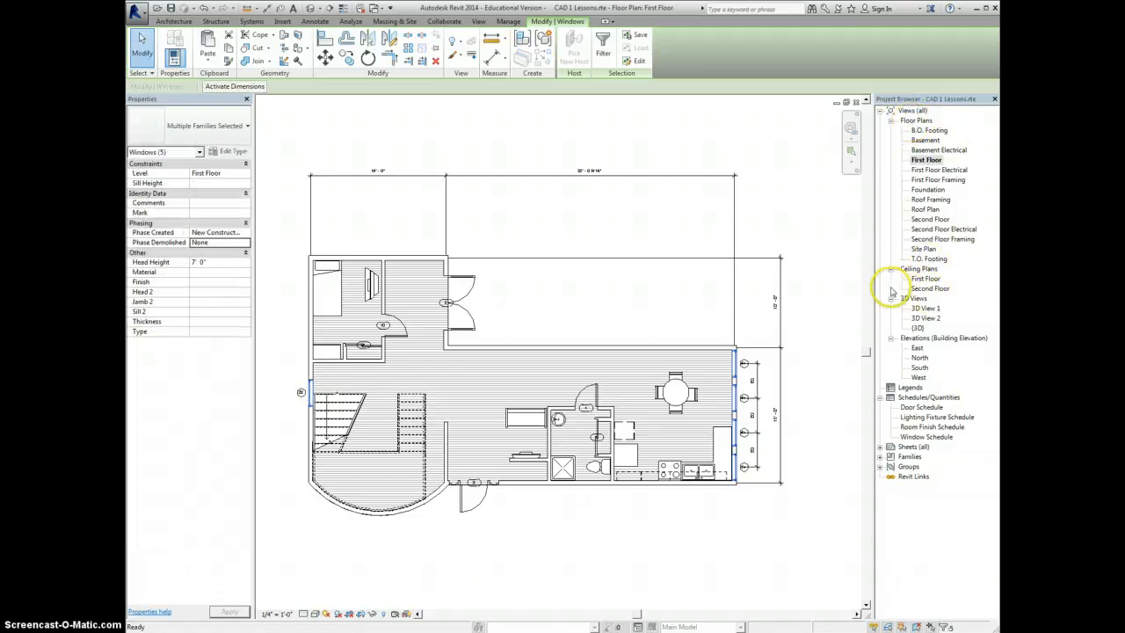
click(511, 309)
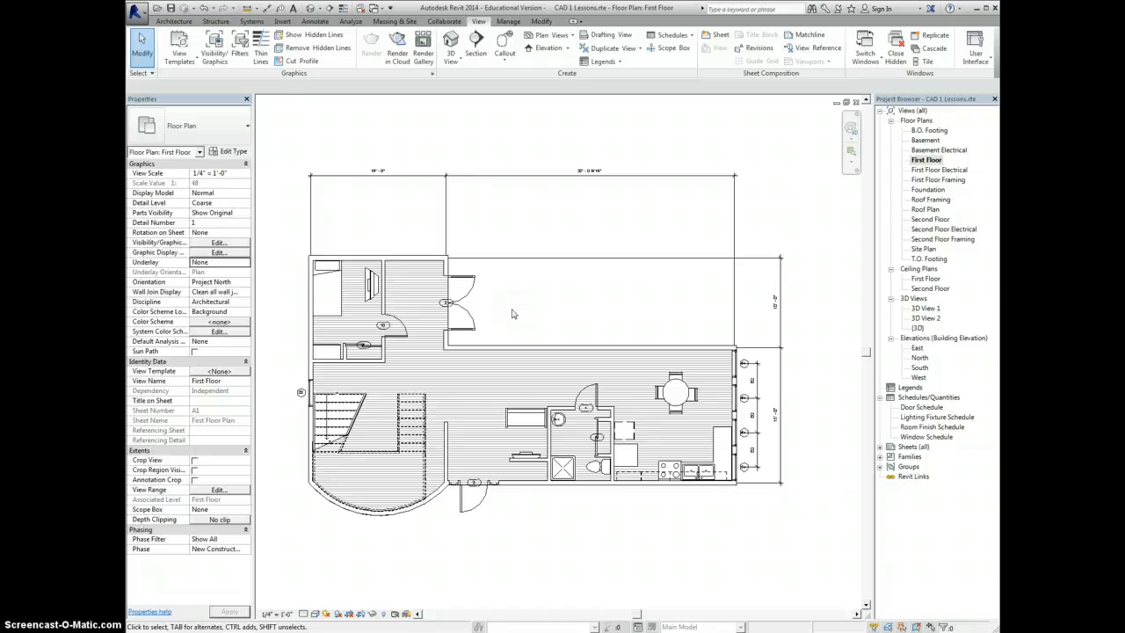
click(174, 21)
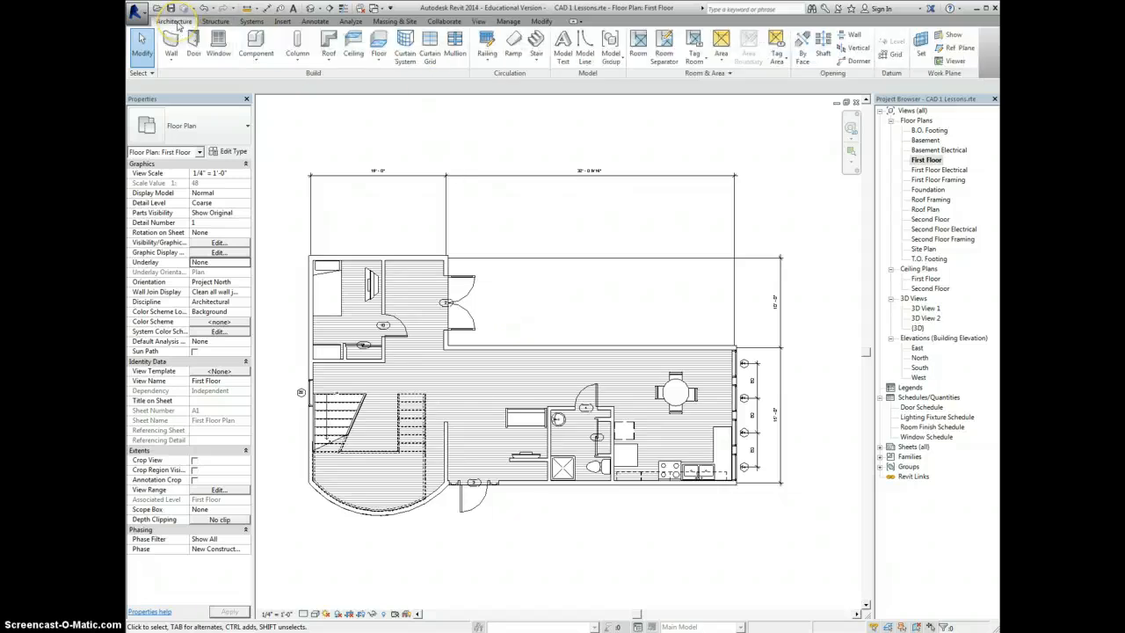
click(695, 44)
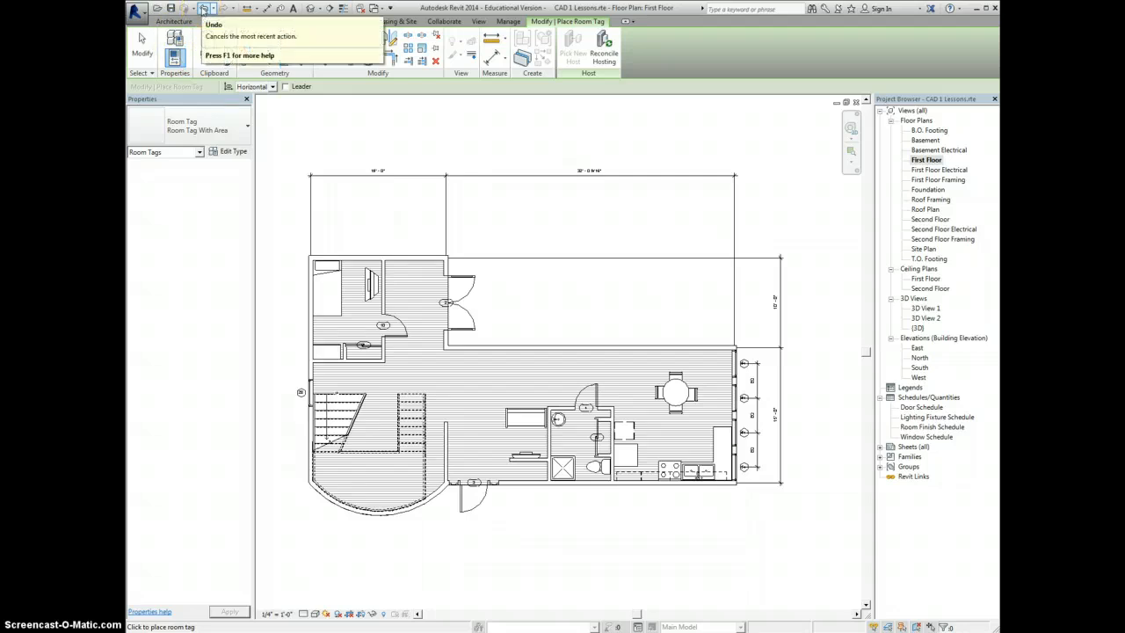
click(202, 9)
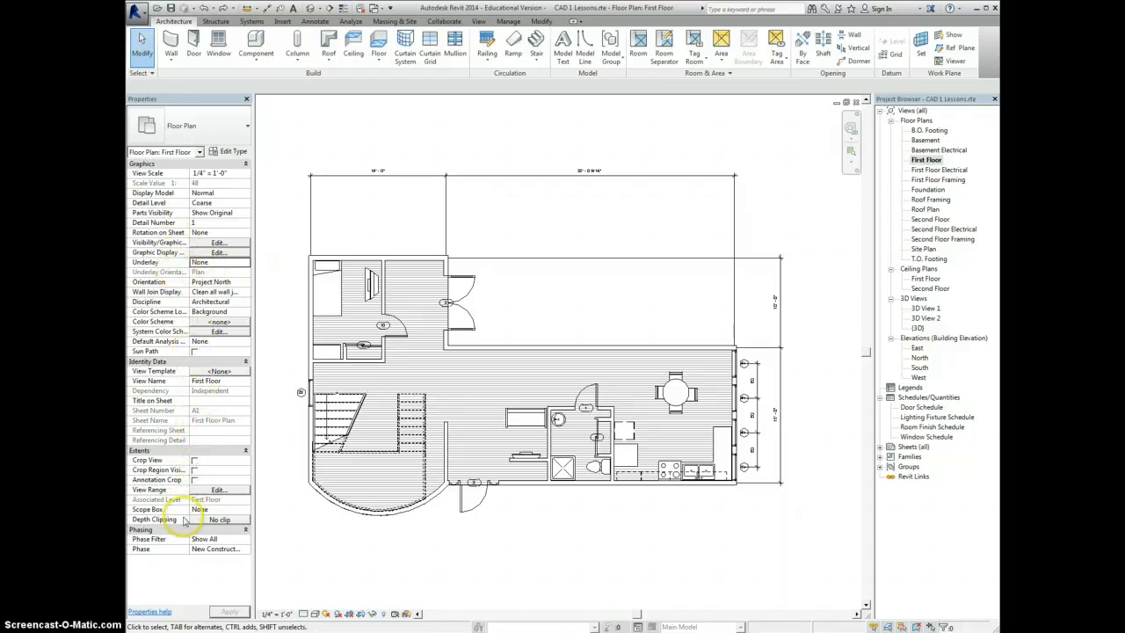
Check the Room Bounding setting of the first-floor exterior walls.
click(309, 269)
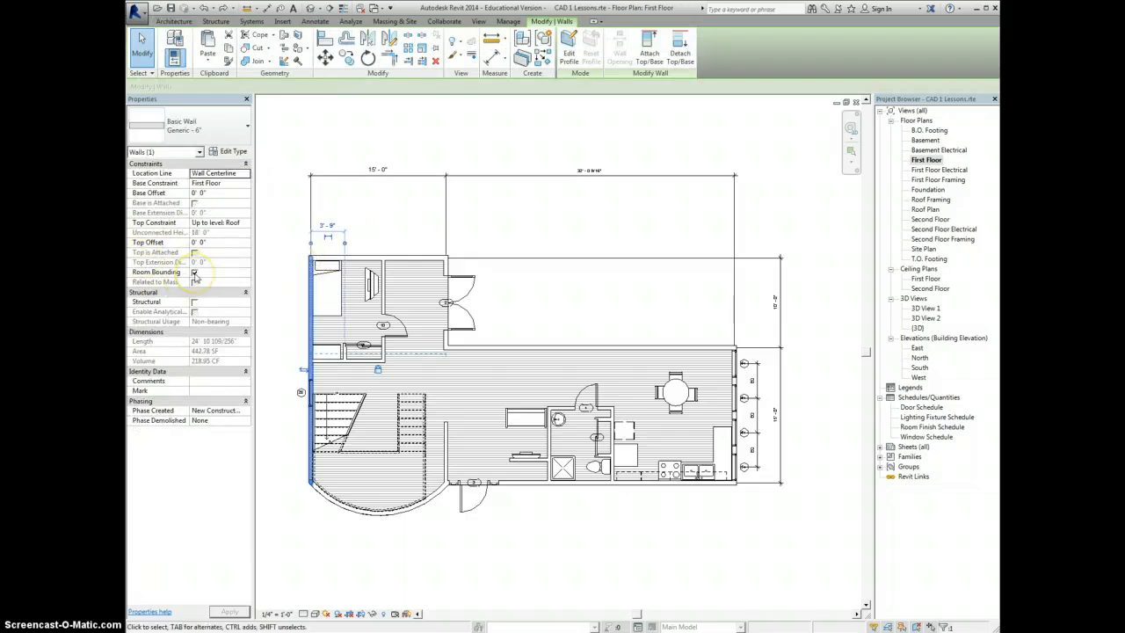
click(316, 257)
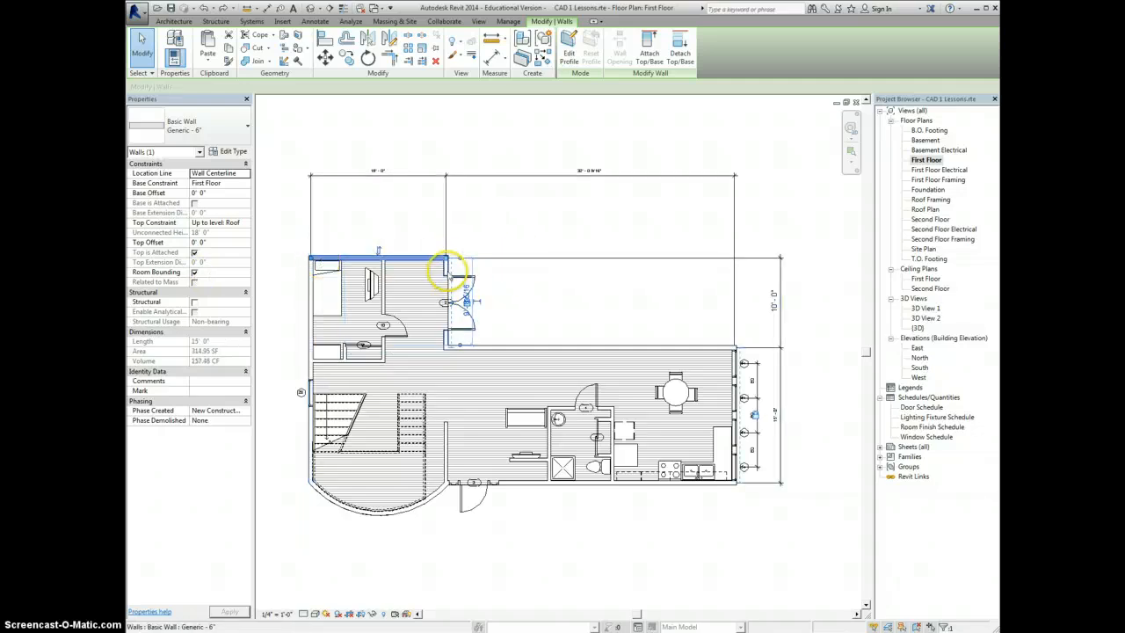
click(449, 272)
click(499, 351)
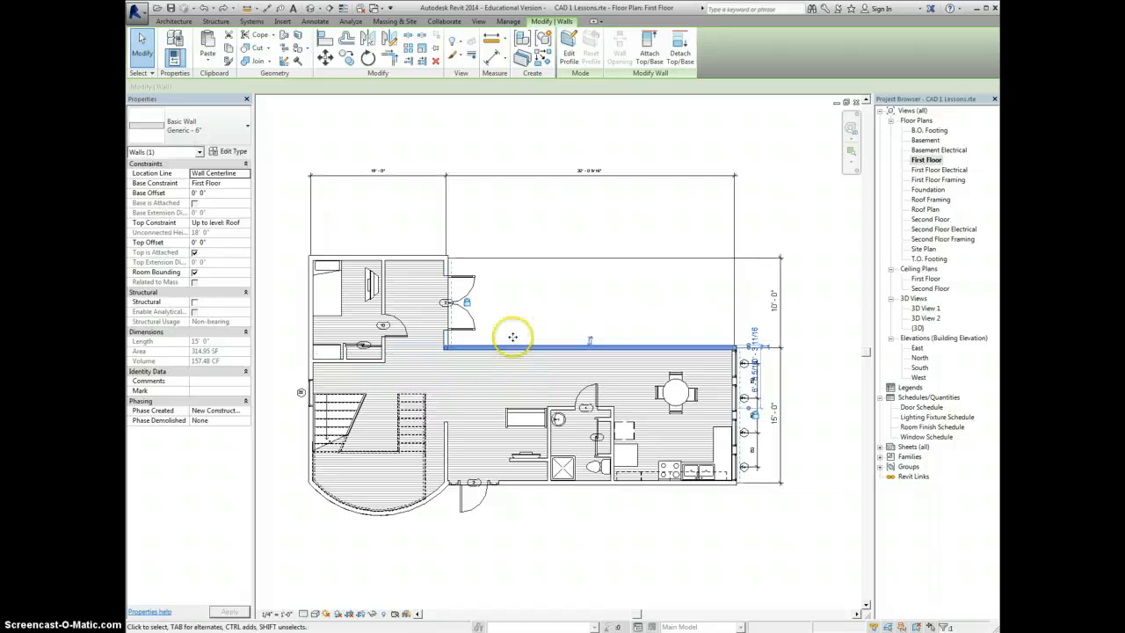
click(544, 314)
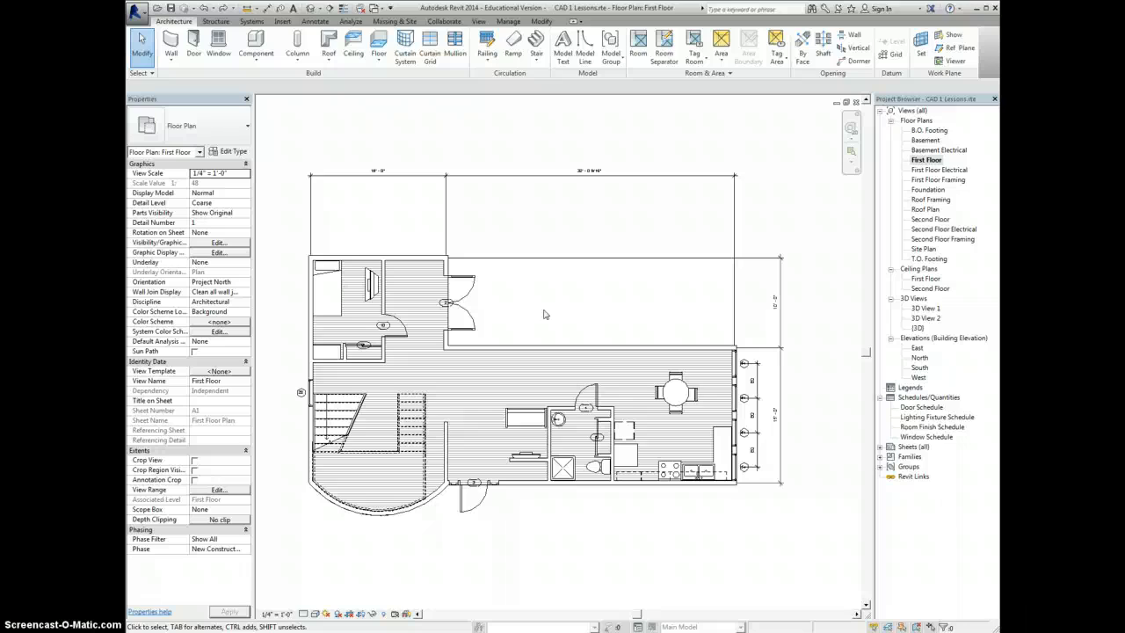
click(545, 318)
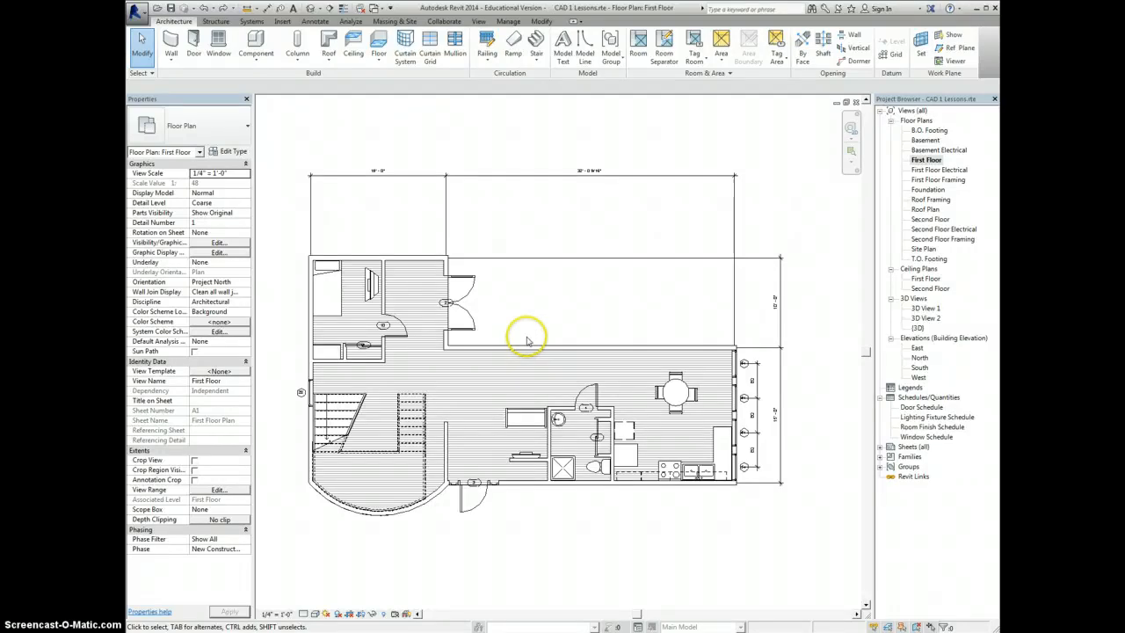
click(434, 181)
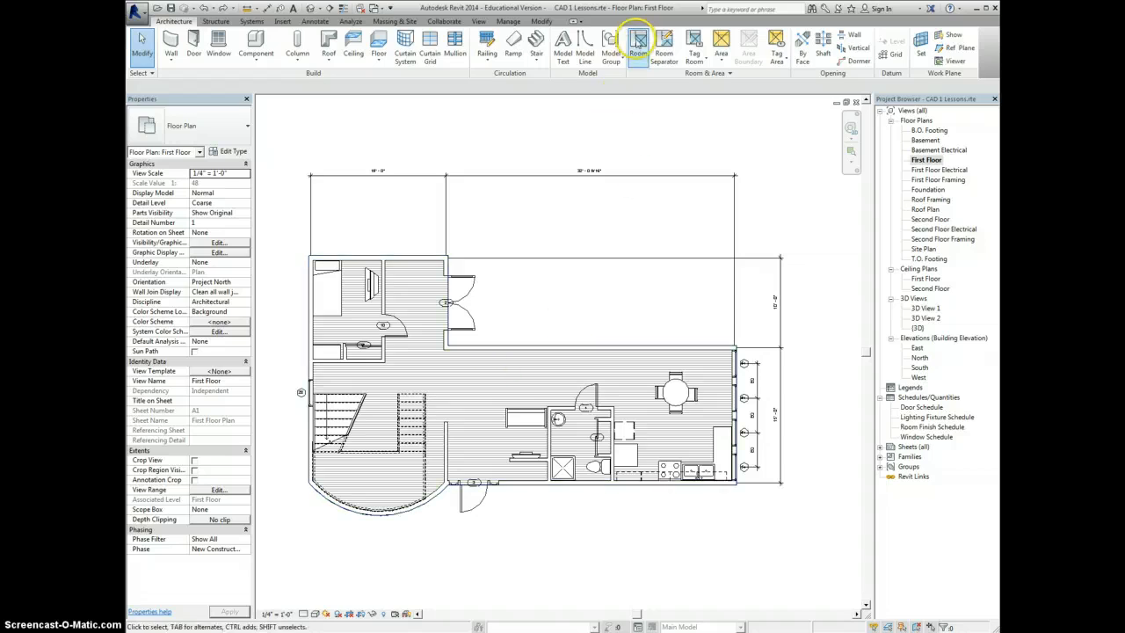
Place tagged rooms in the small bedroom, the large open area and the bathroom of the First Floor plan.
click(639, 44)
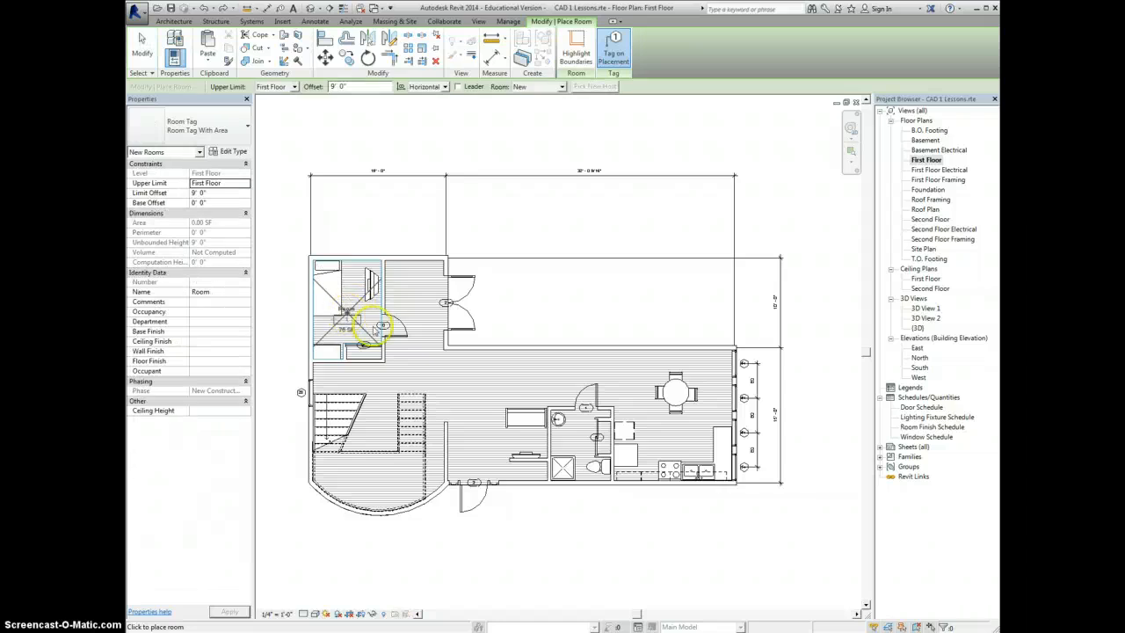
click(338, 338)
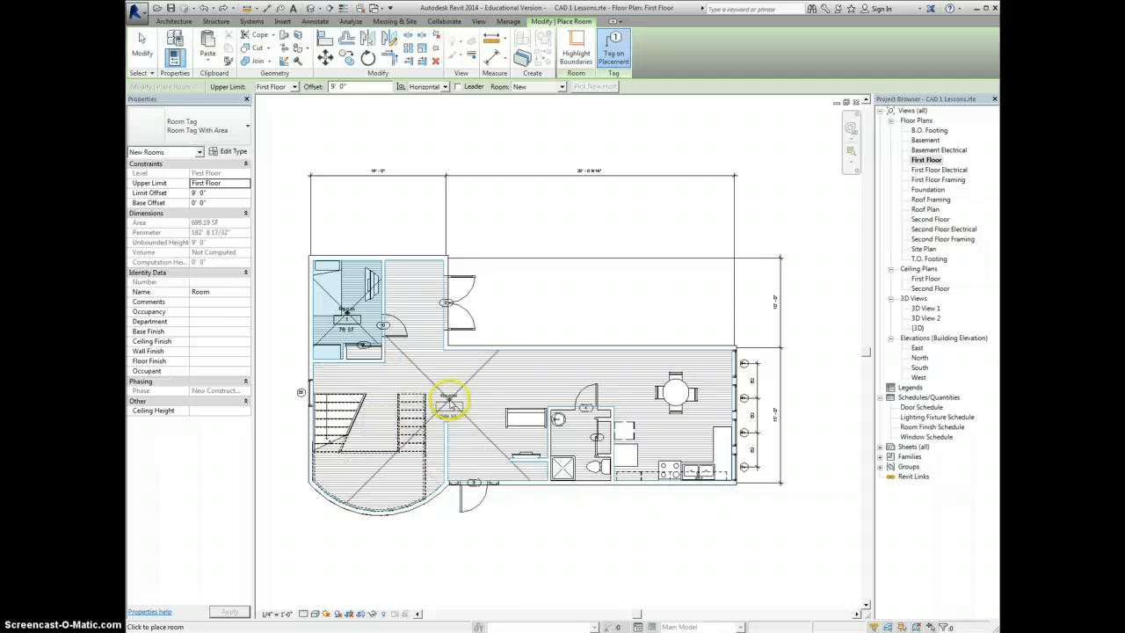
click(461, 399)
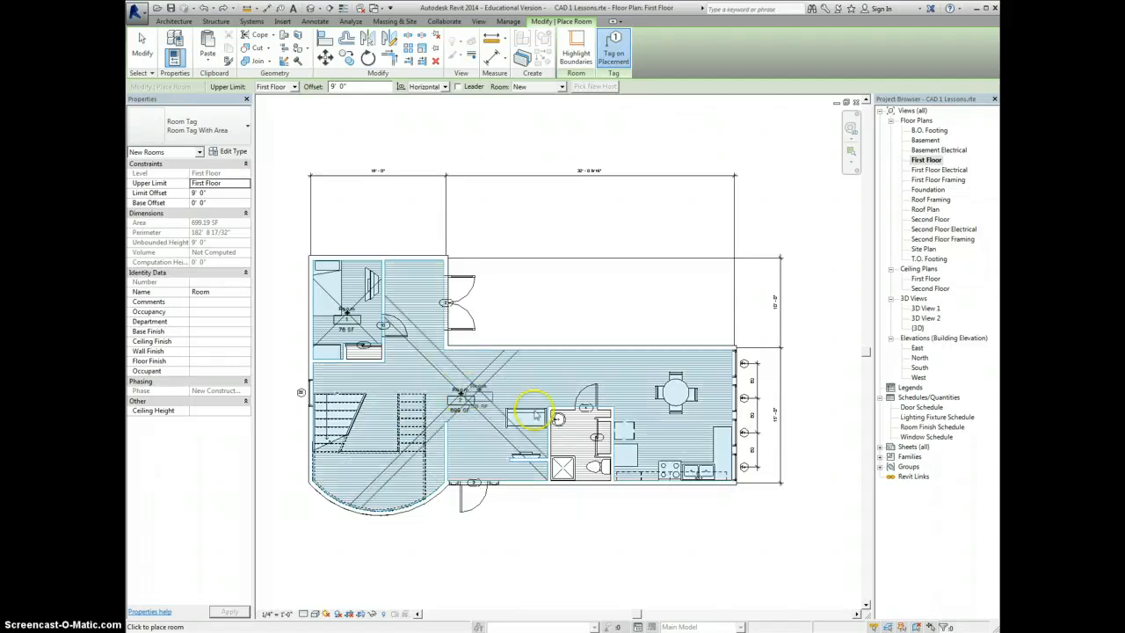
click(580, 438)
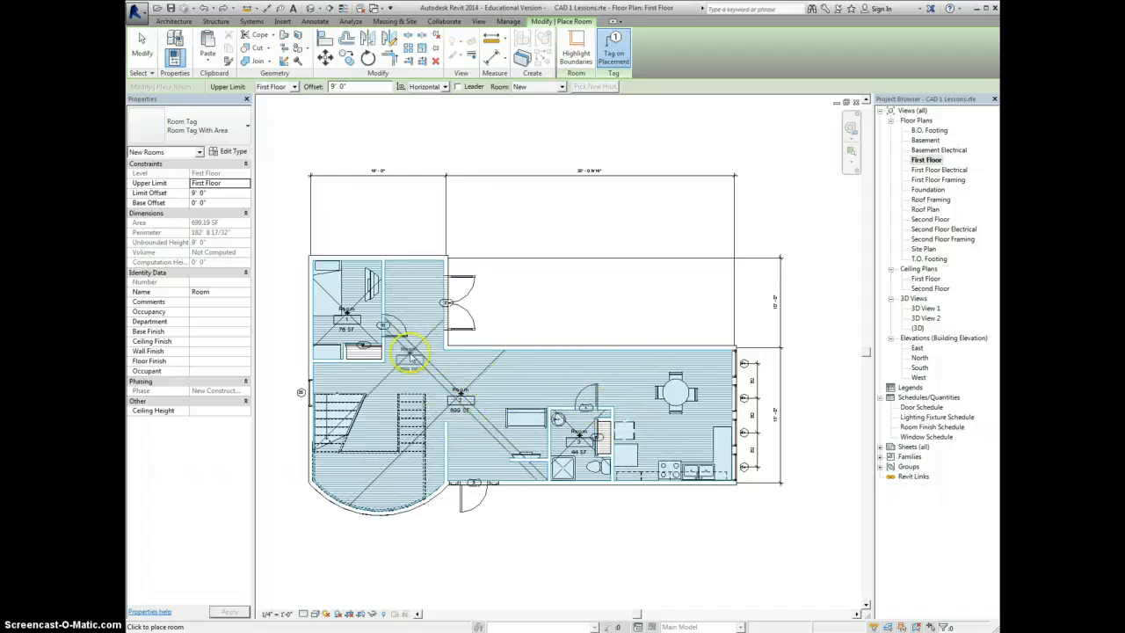
right_click(355, 217)
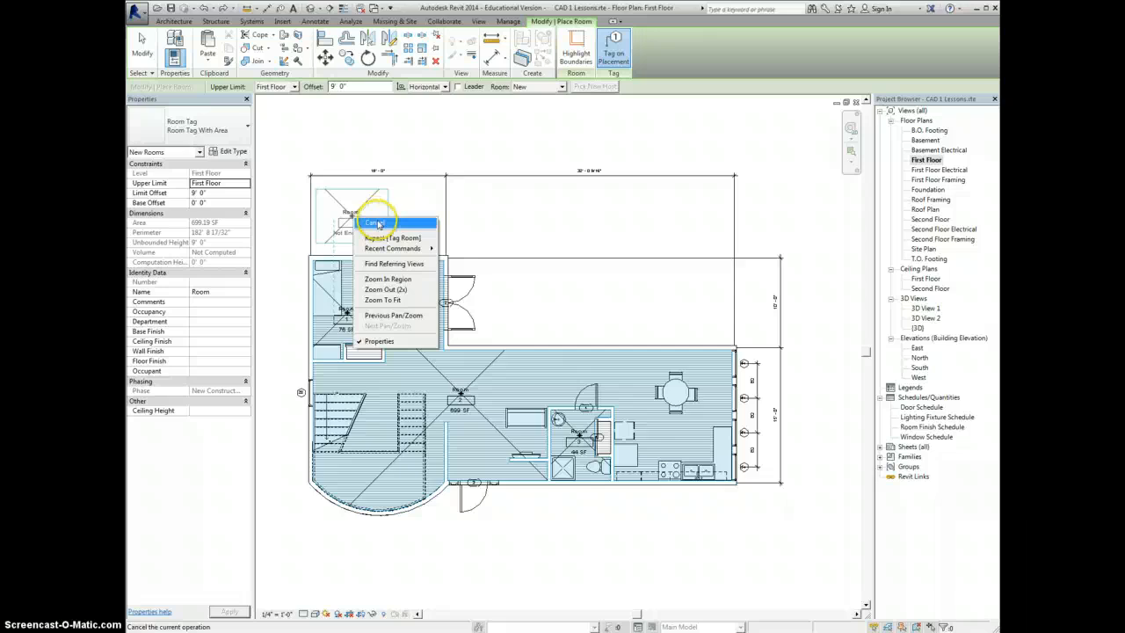
click(376, 222)
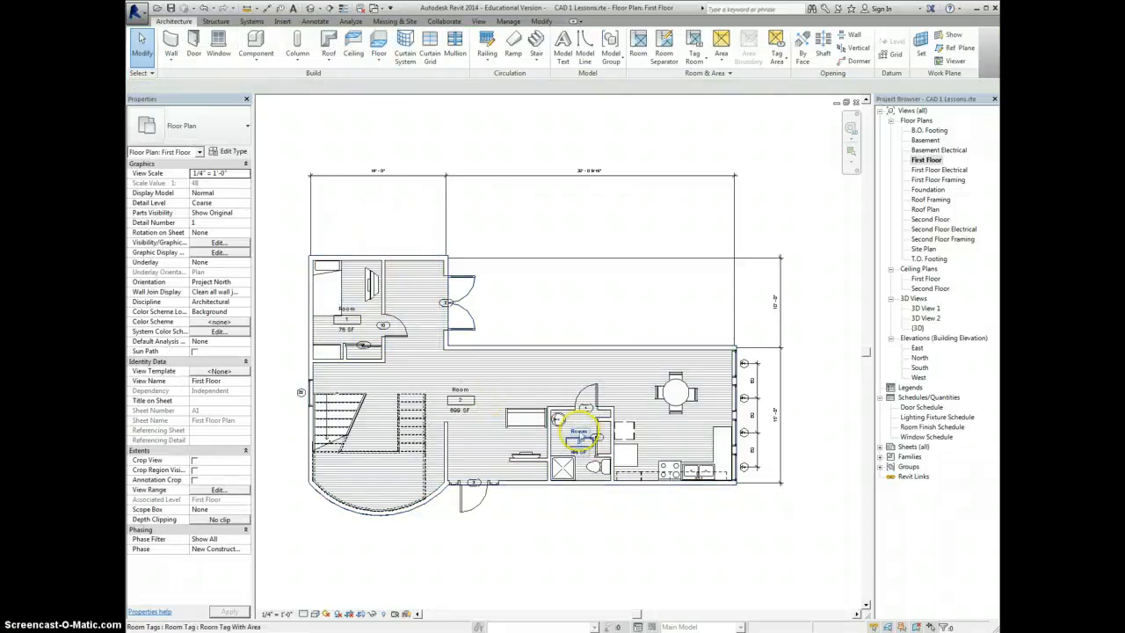
Examine the boundaries of the large open room by selecting its room tag.
middle_drag(542, 399, 565, 487)
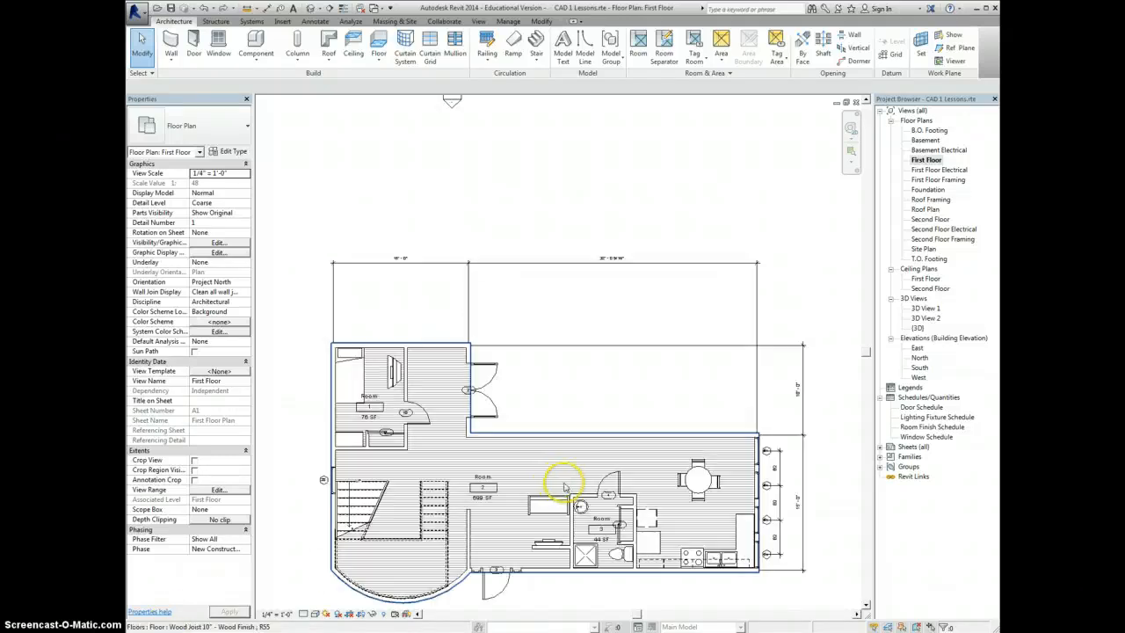
click(556, 486)
middle_drag(552, 395, 545, 315)
click(545, 314)
click(476, 400)
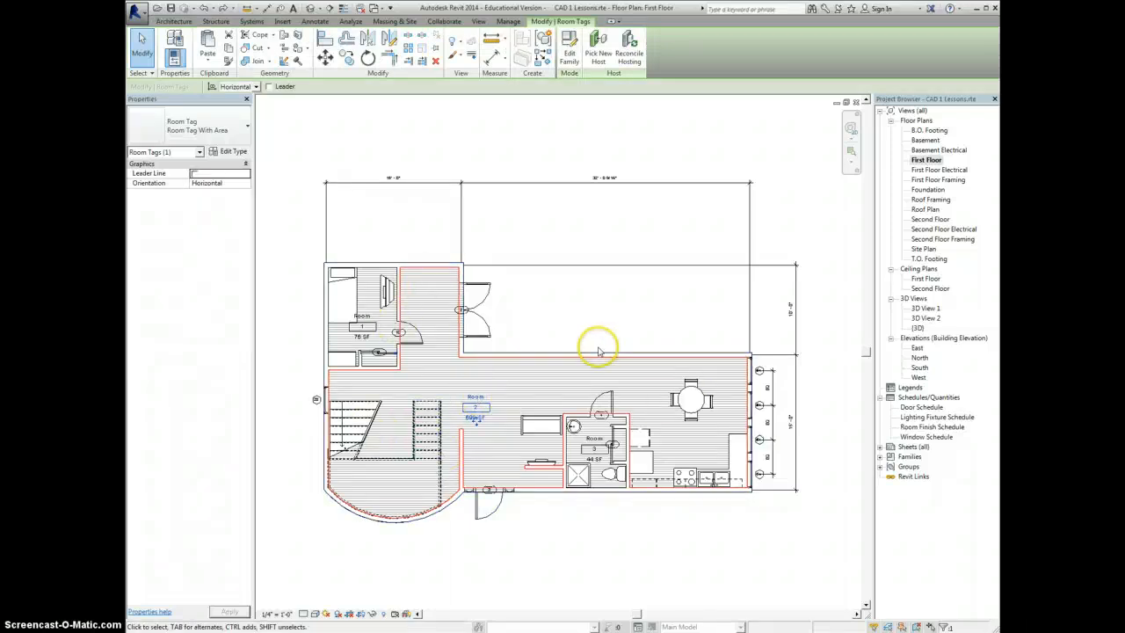
click(575, 309)
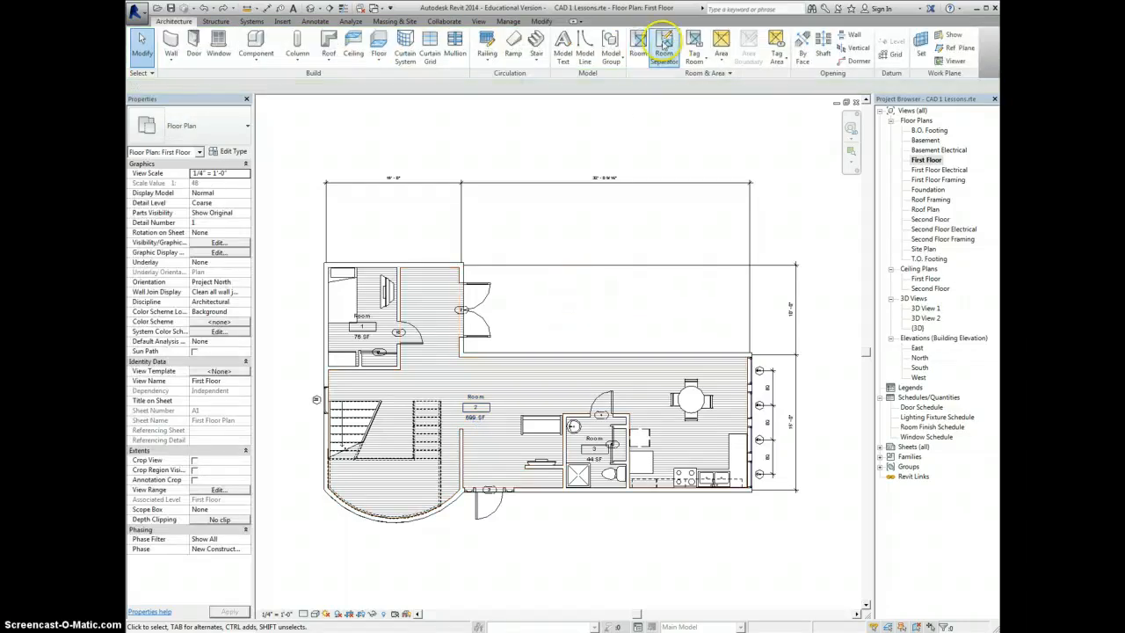
Draw room separation lines from the bathroom wall corner to the exterior wall and from the entry partition's end to the exterior wall corner.
click(664, 51)
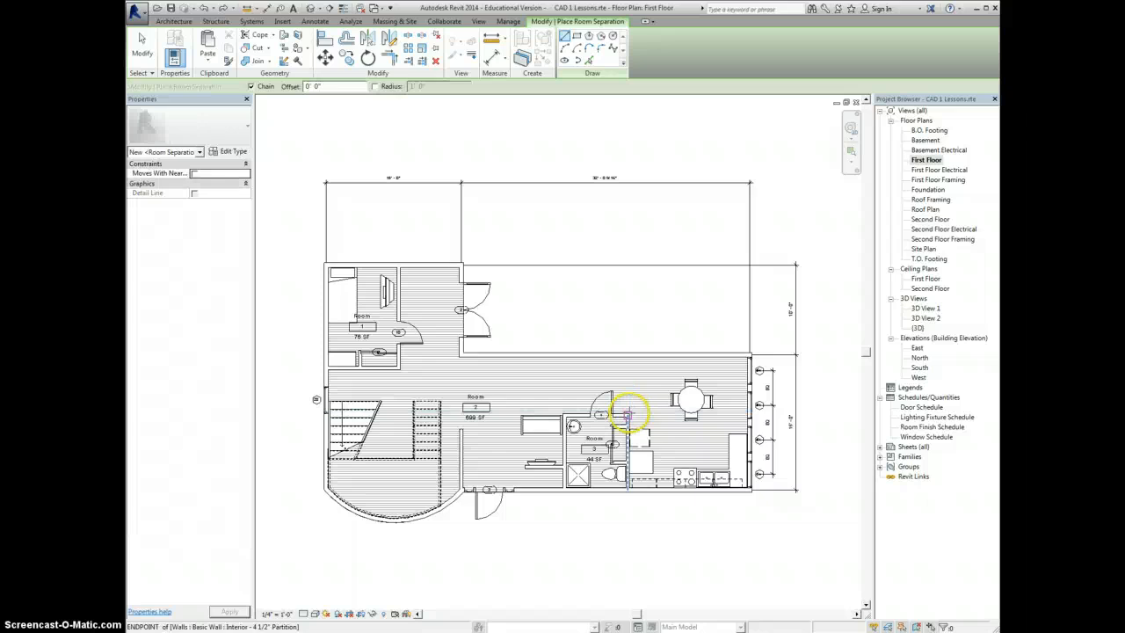
click(626, 371)
click(627, 356)
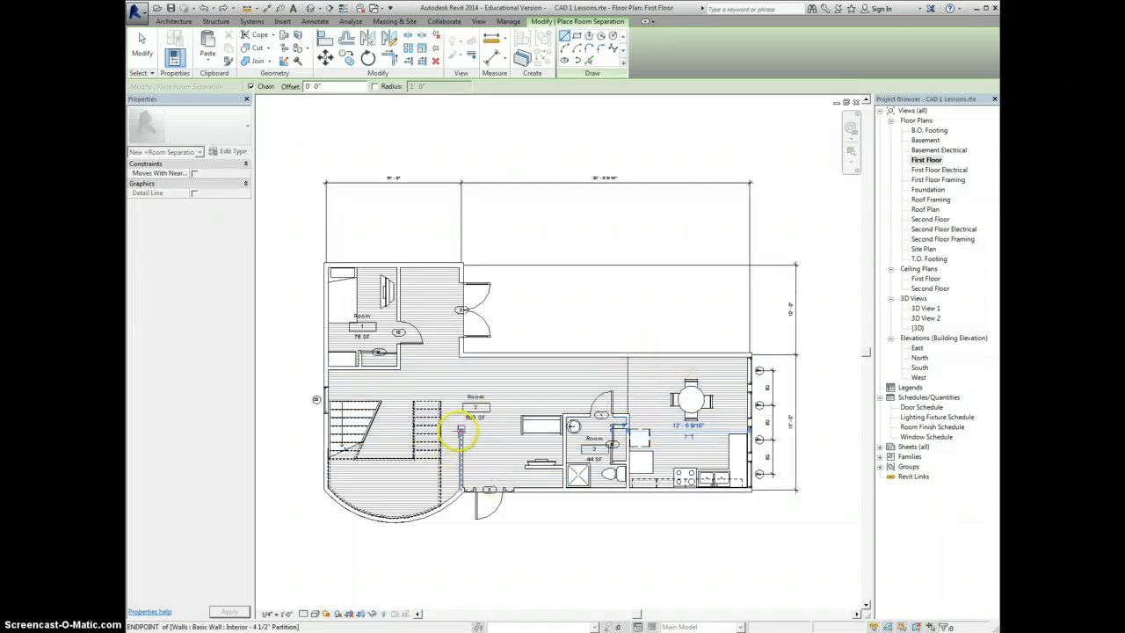
click(461, 429)
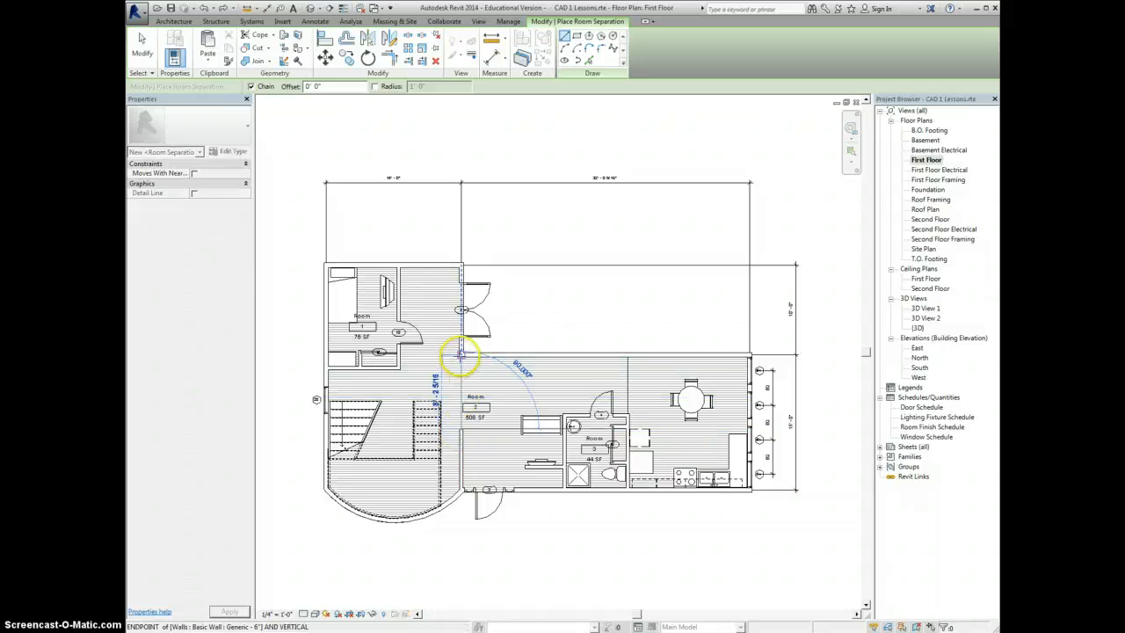
click(459, 355)
right_click(512, 334)
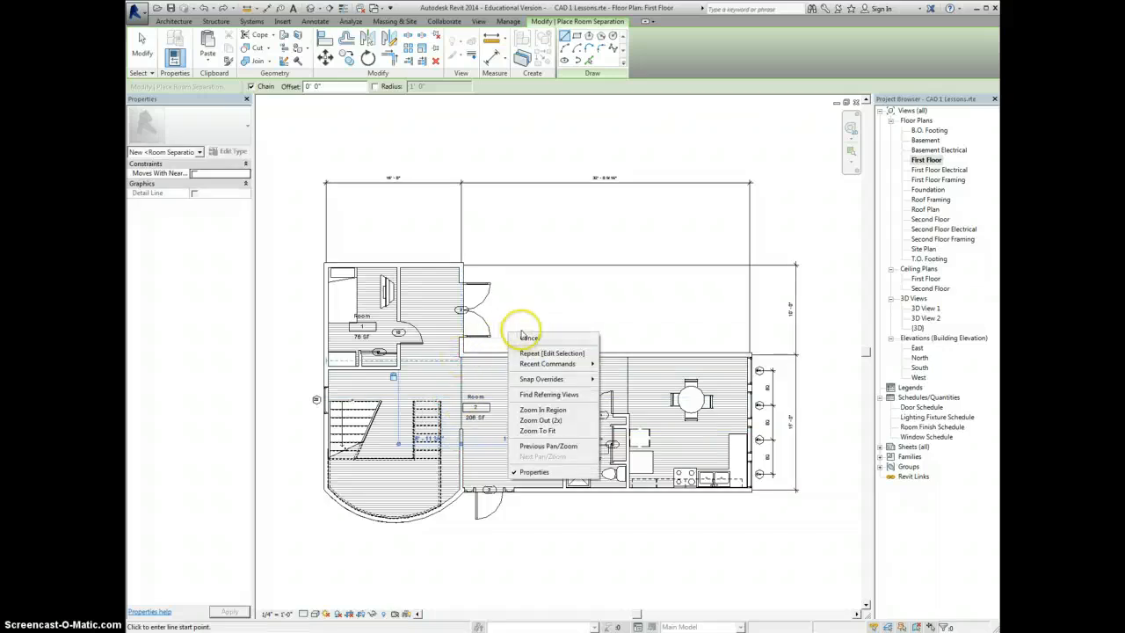
click(528, 339)
right_click(520, 319)
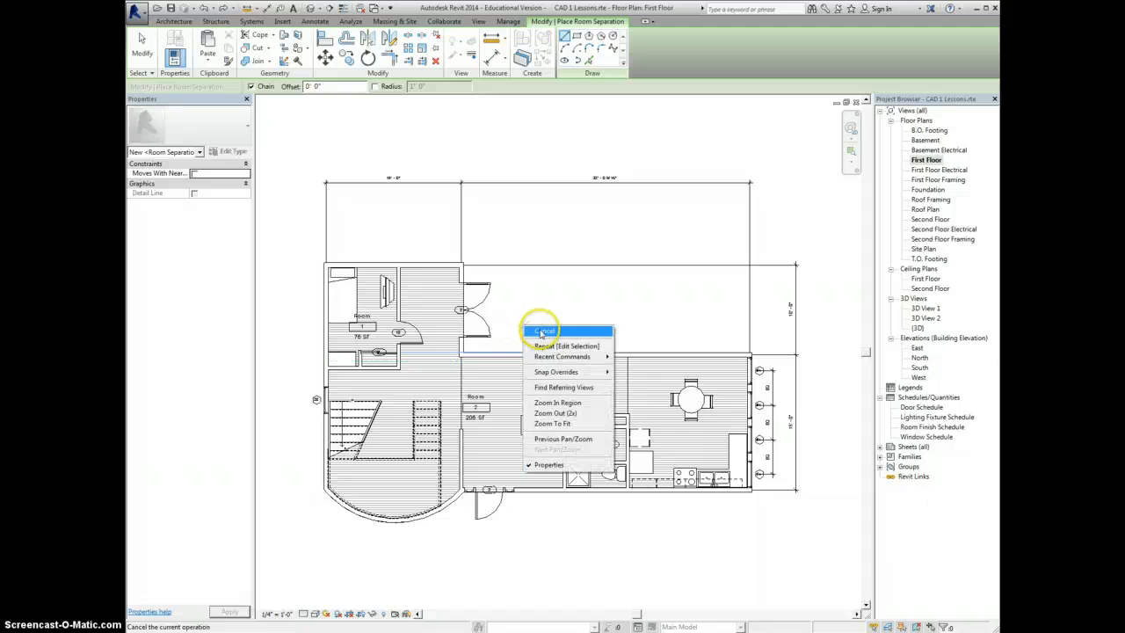
click(535, 327)
Move the tag of the newly bounded middle room away from the separation line toward the room's center.
click(479, 401)
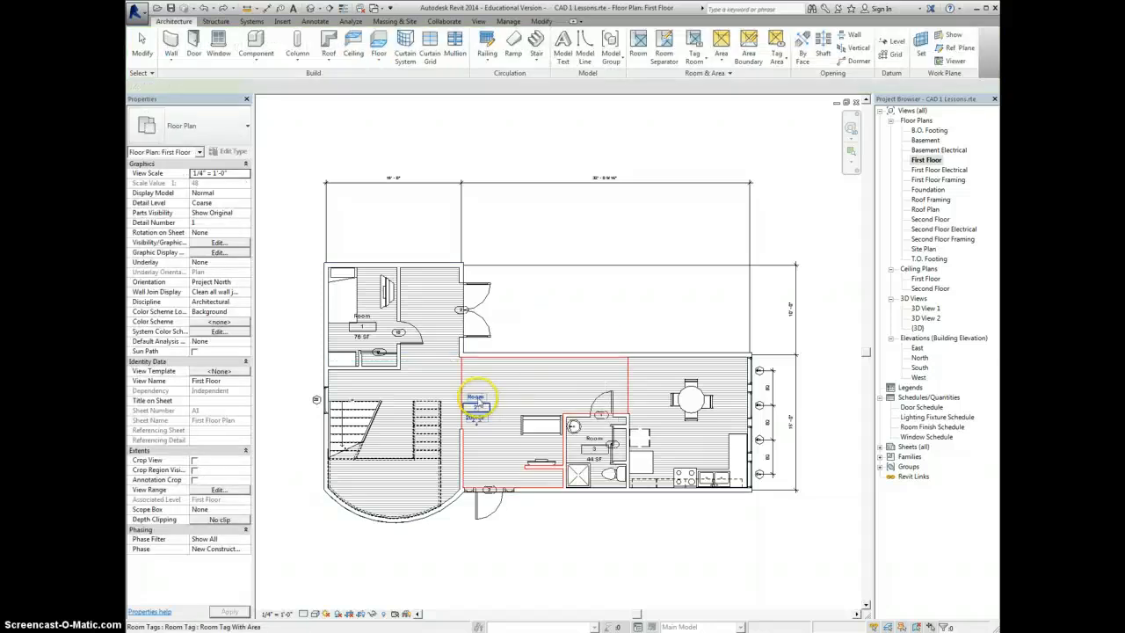
click(477, 401)
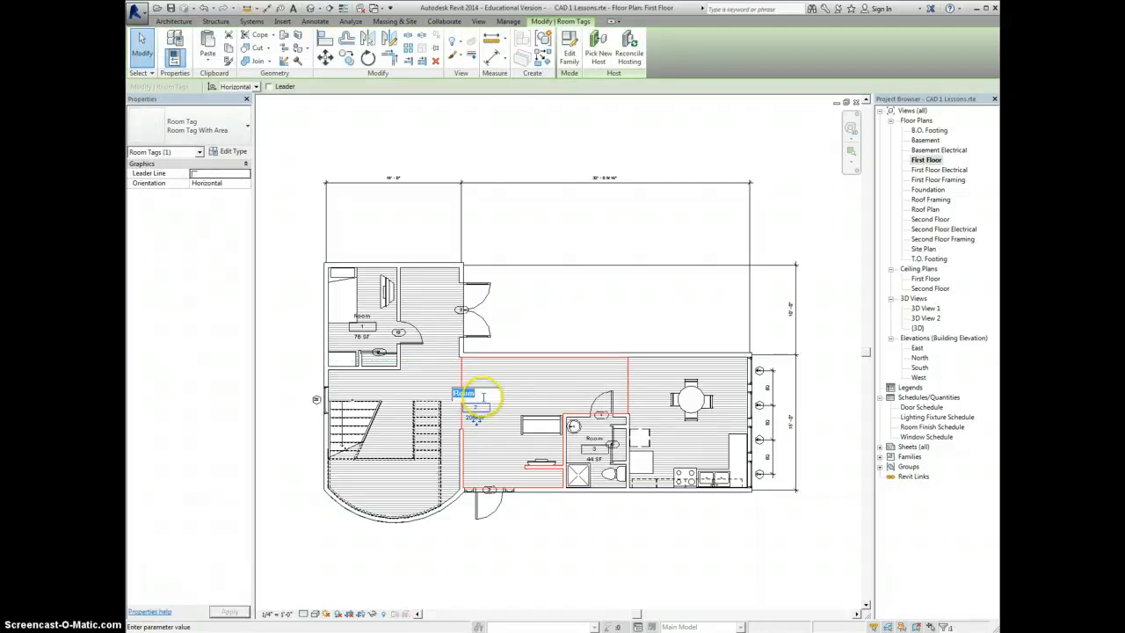
click(478, 426)
drag(476, 426, 515, 428)
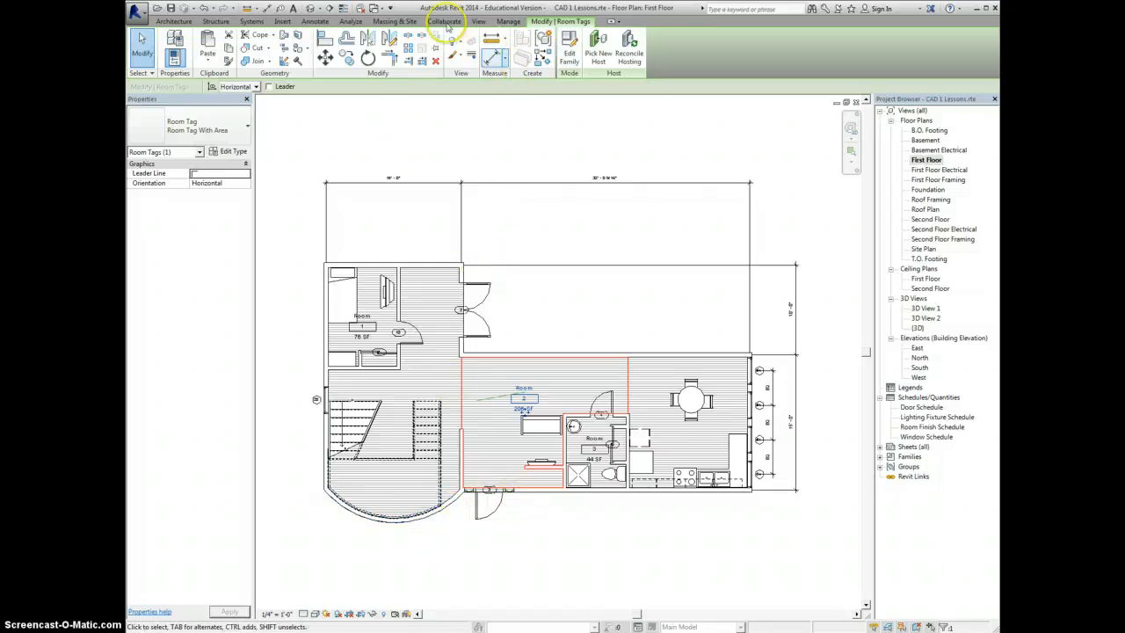
Place tagged rooms in the staircase area and in the area with the stove and dining table on the First Floor plan.
click(430, 140)
click(640, 49)
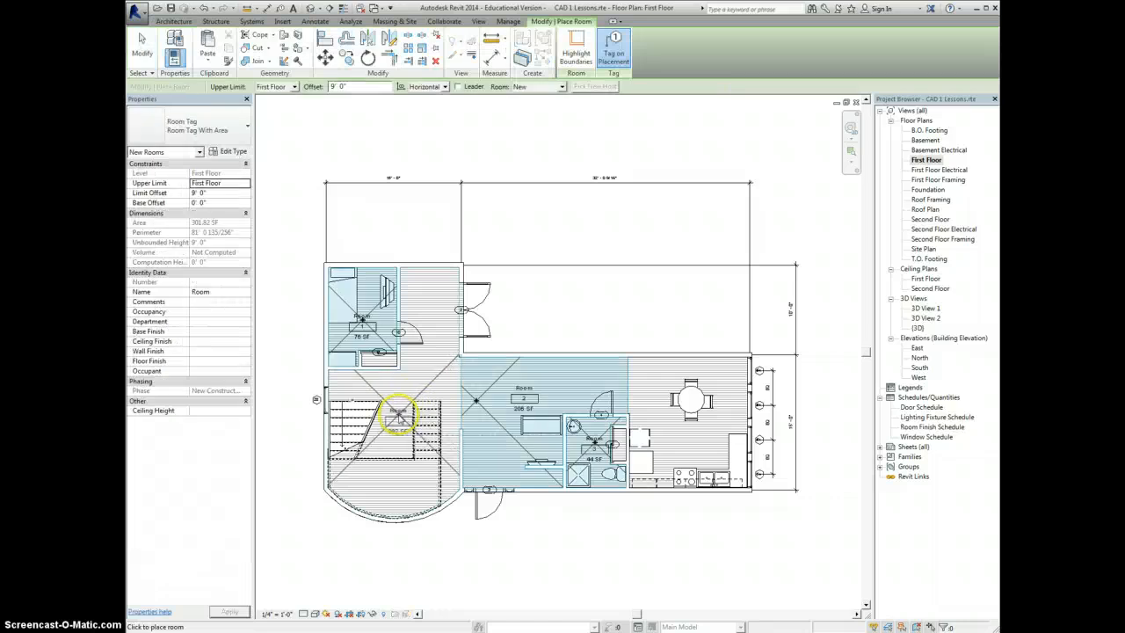
click(404, 413)
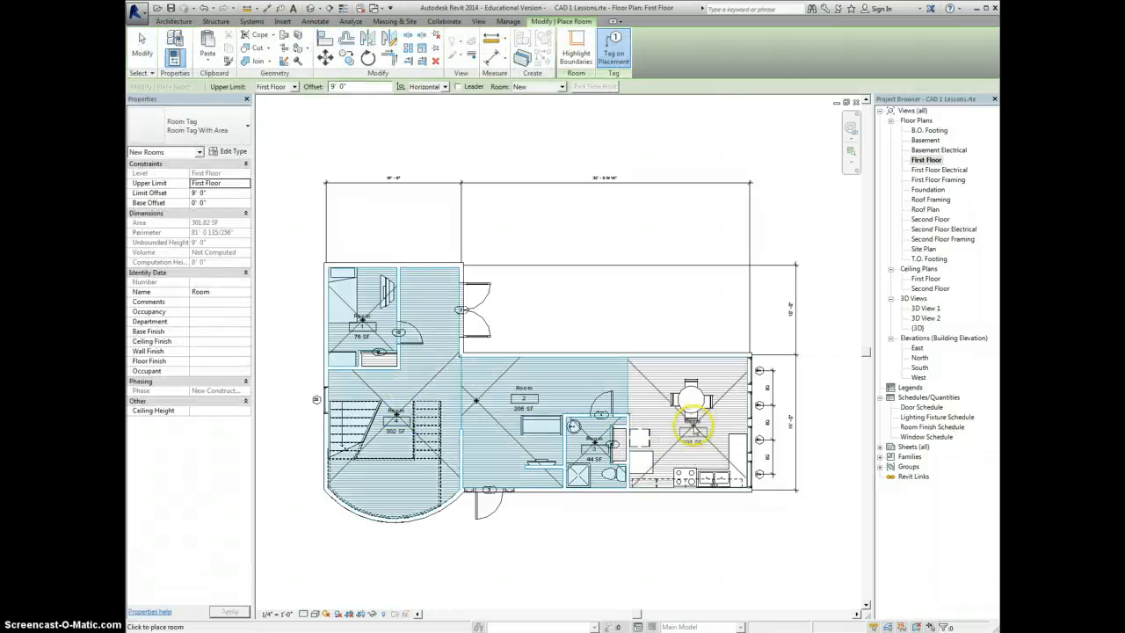
click(691, 424)
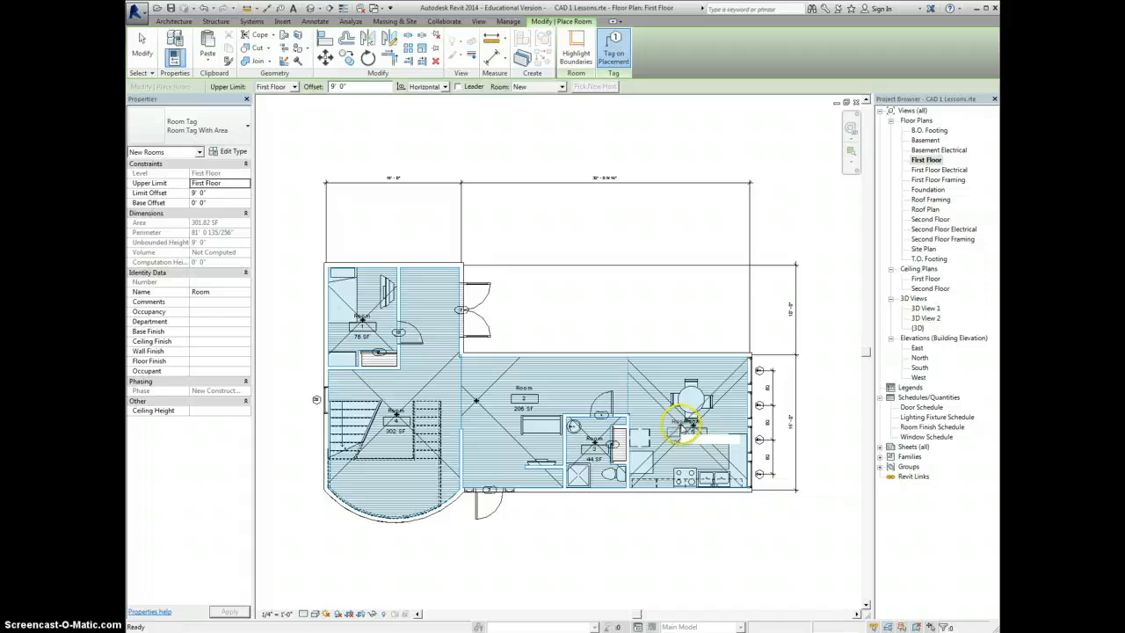
key(Escape)
Name the room with the stove and dining table Kitchen and the first-floor bathroom Bath in their room tags.
click(692, 425)
click(689, 420)
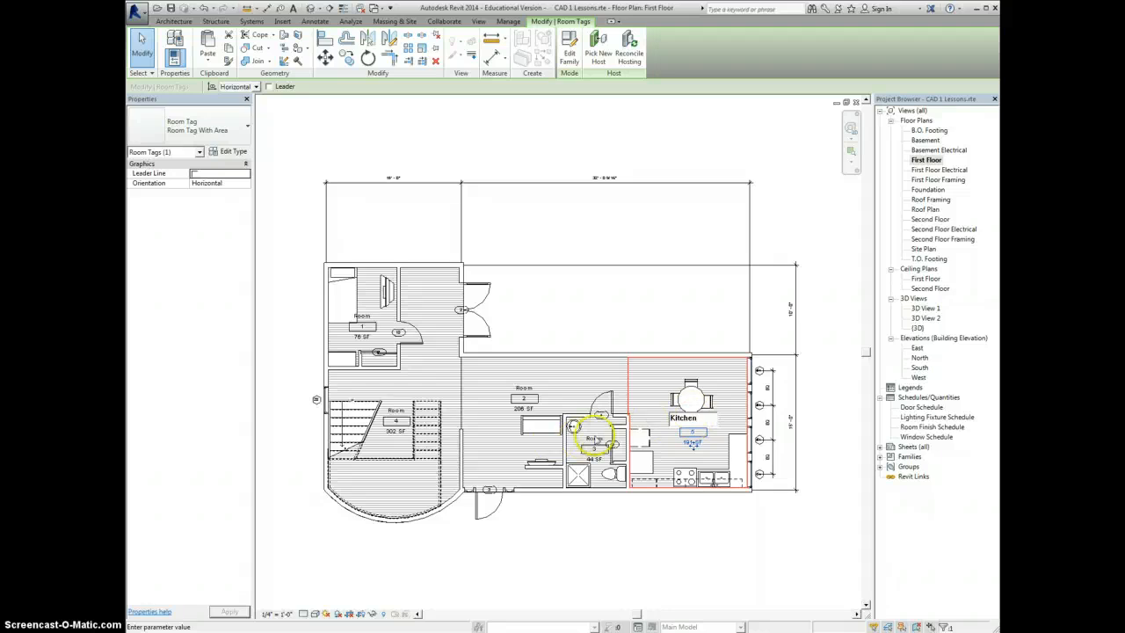
click(597, 439)
click(598, 440)
click(597, 439)
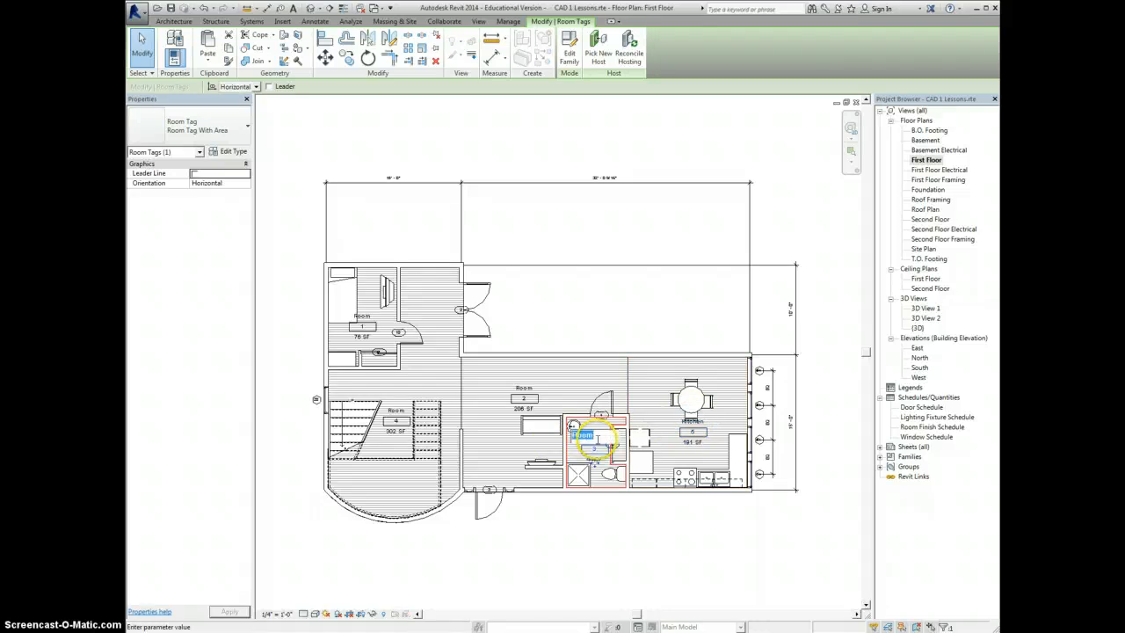
Name the middle room Living Room and the staircase room Play in their room tags.
click(520, 395)
click(518, 387)
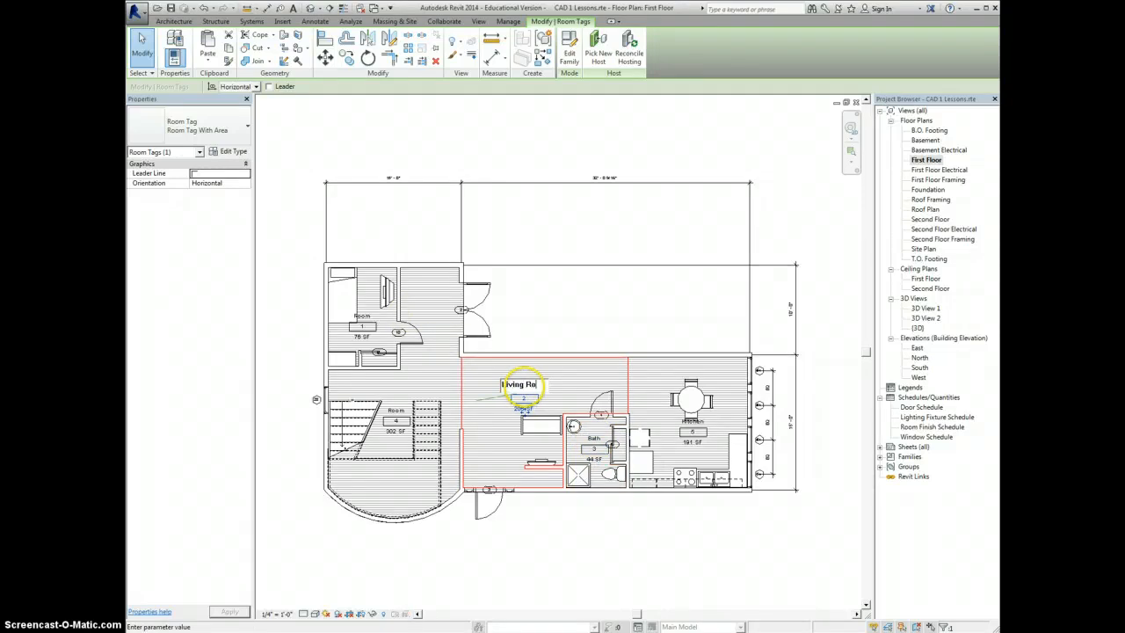
text(Living Room)
click(397, 411)
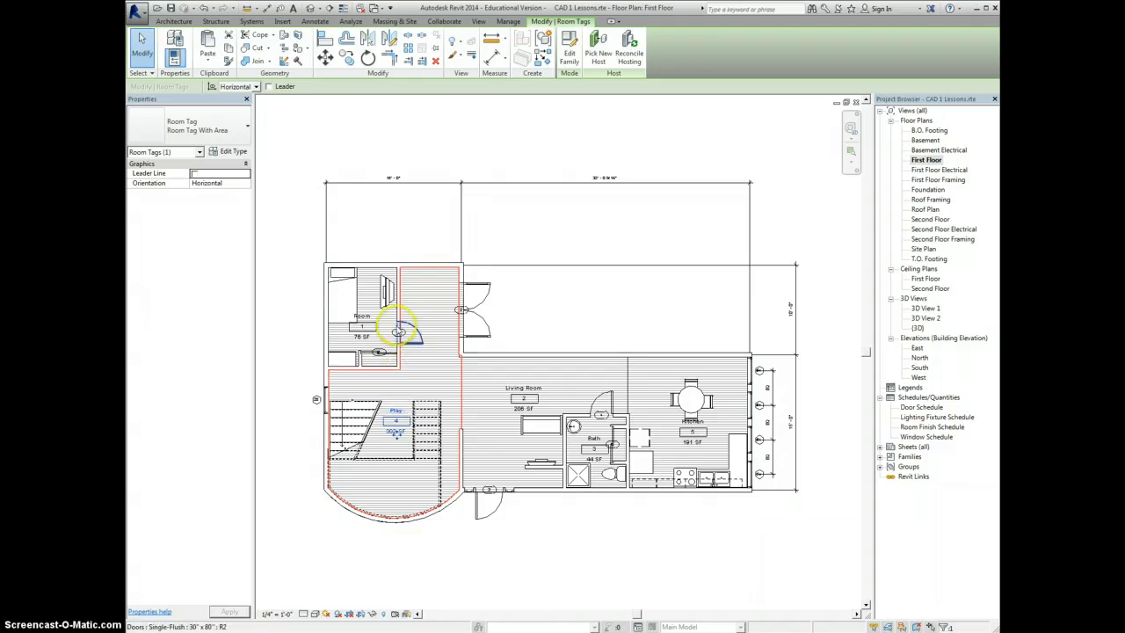
Name the small first-floor bedroom Guest in its room tag.
click(362, 322)
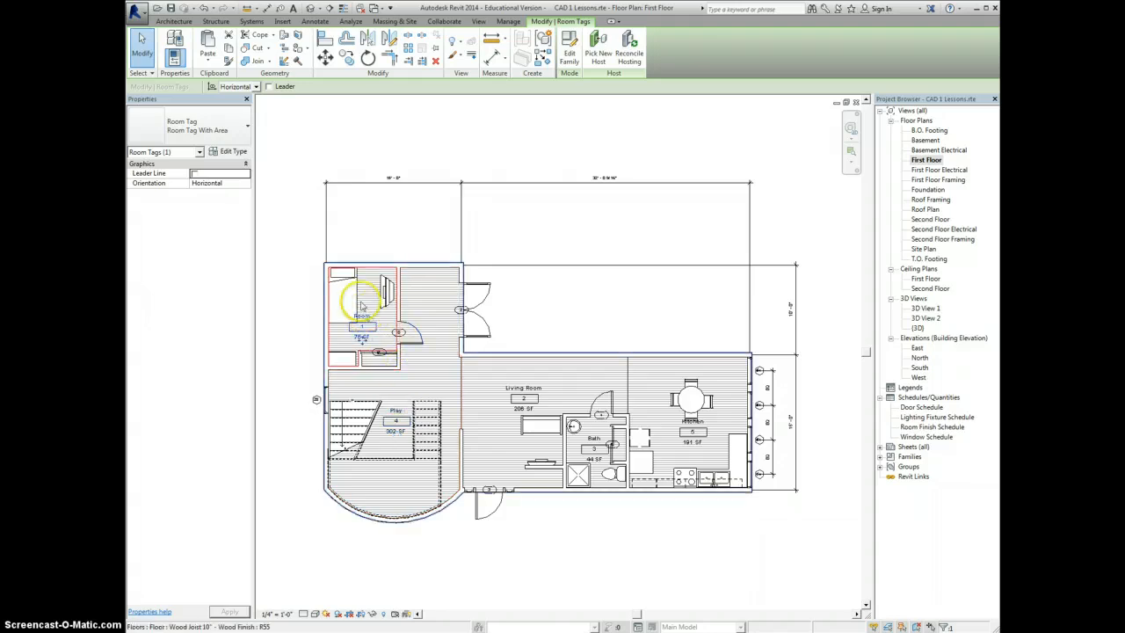
click(366, 318)
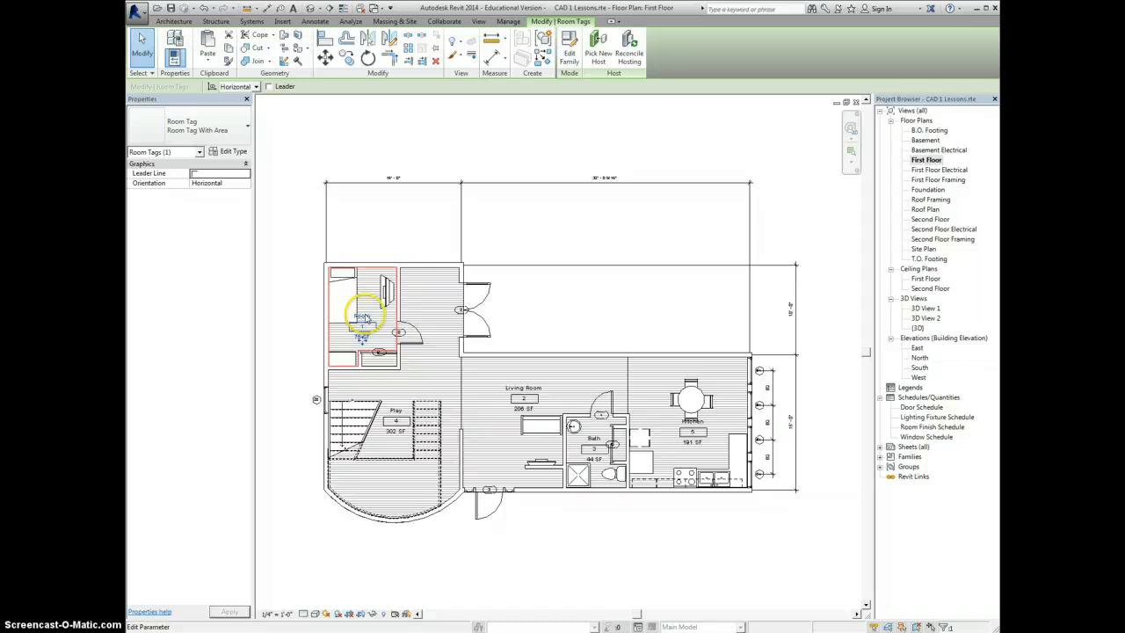
click(562, 321)
click(561, 323)
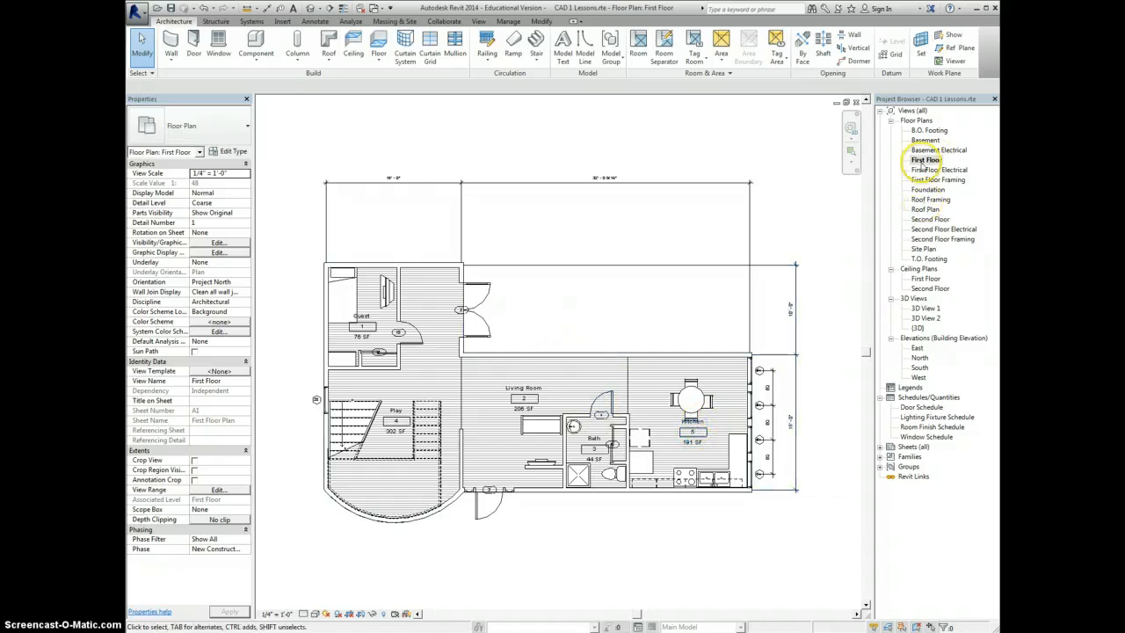
On the Second Floor plan, place tagged rooms in the upper bedroom, stair area, enclosed bathroom, large bedroom suite and narrow closet.
double_click(928, 219)
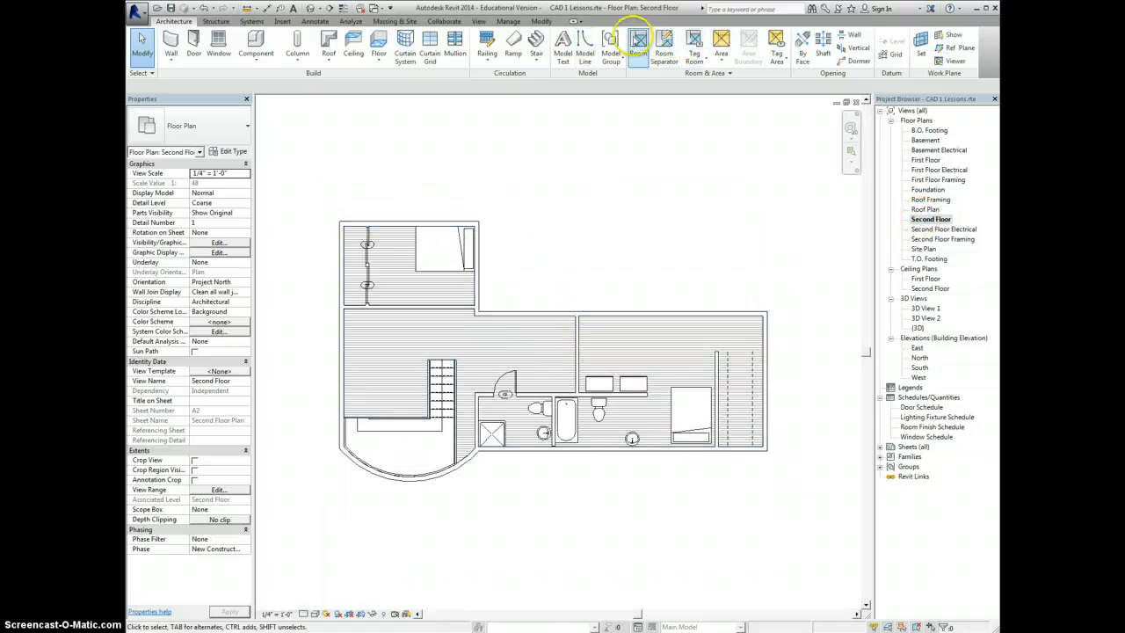
click(638, 41)
click(408, 265)
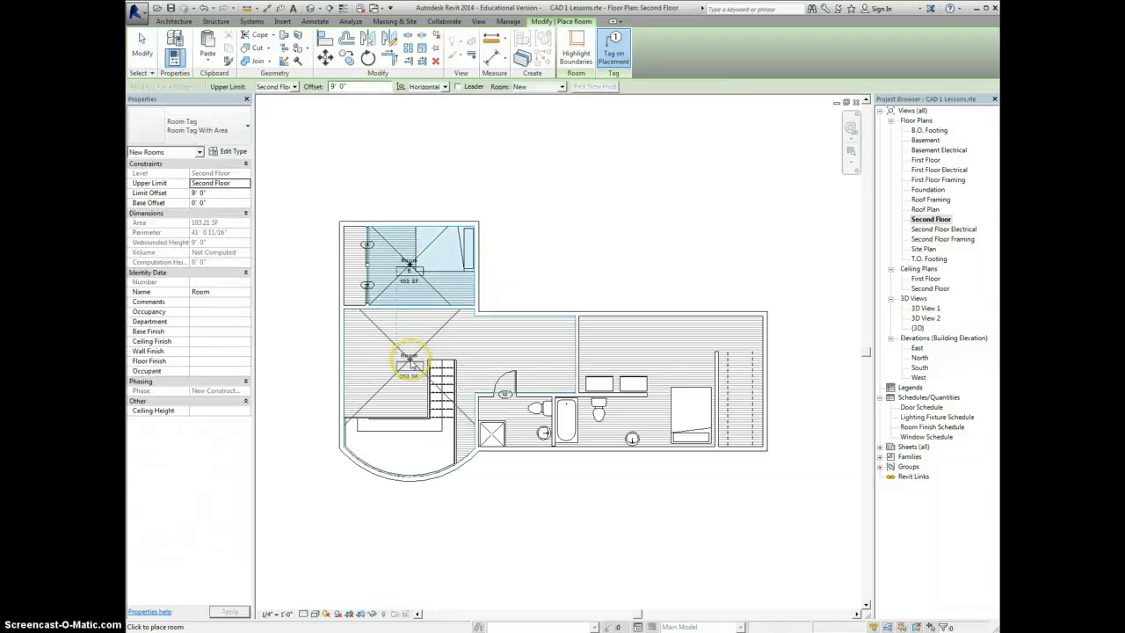
click(411, 365)
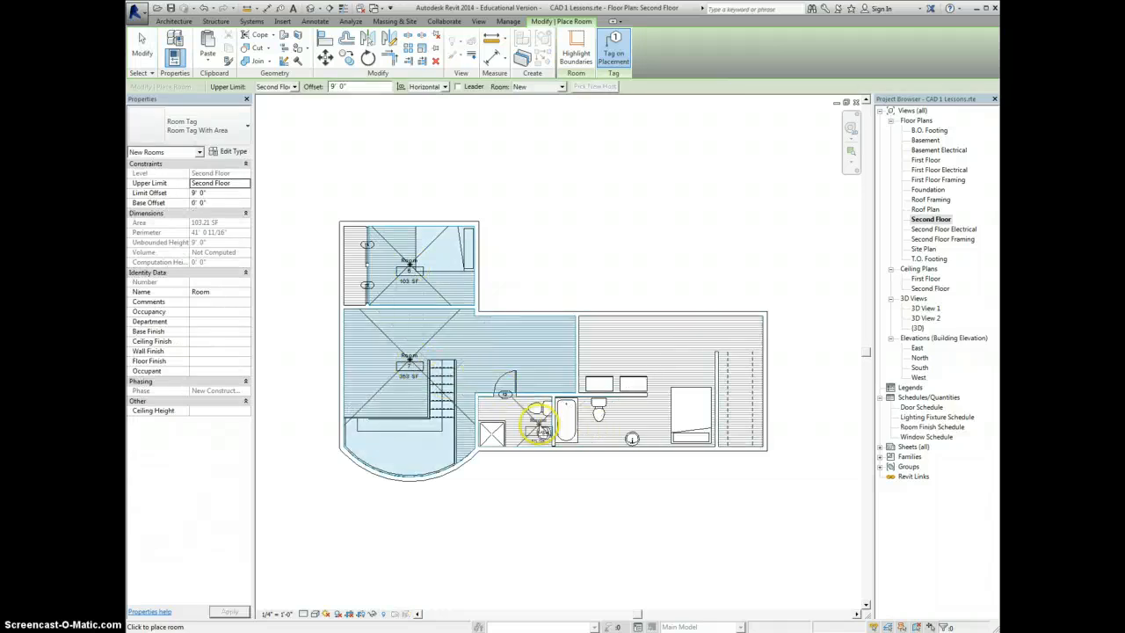
click(520, 421)
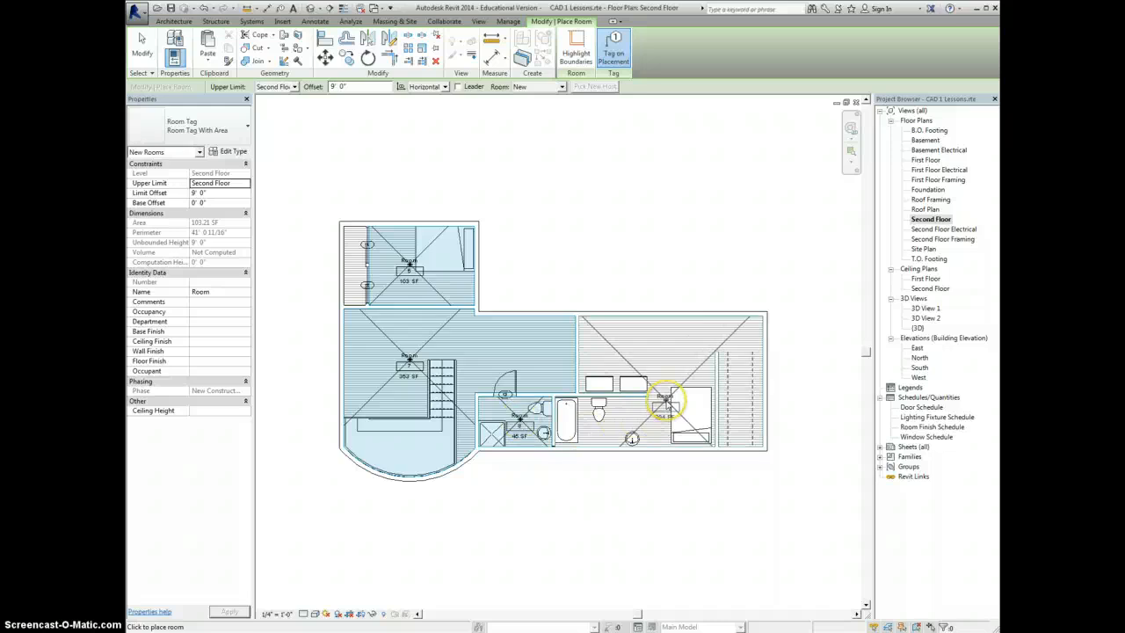
click(665, 402)
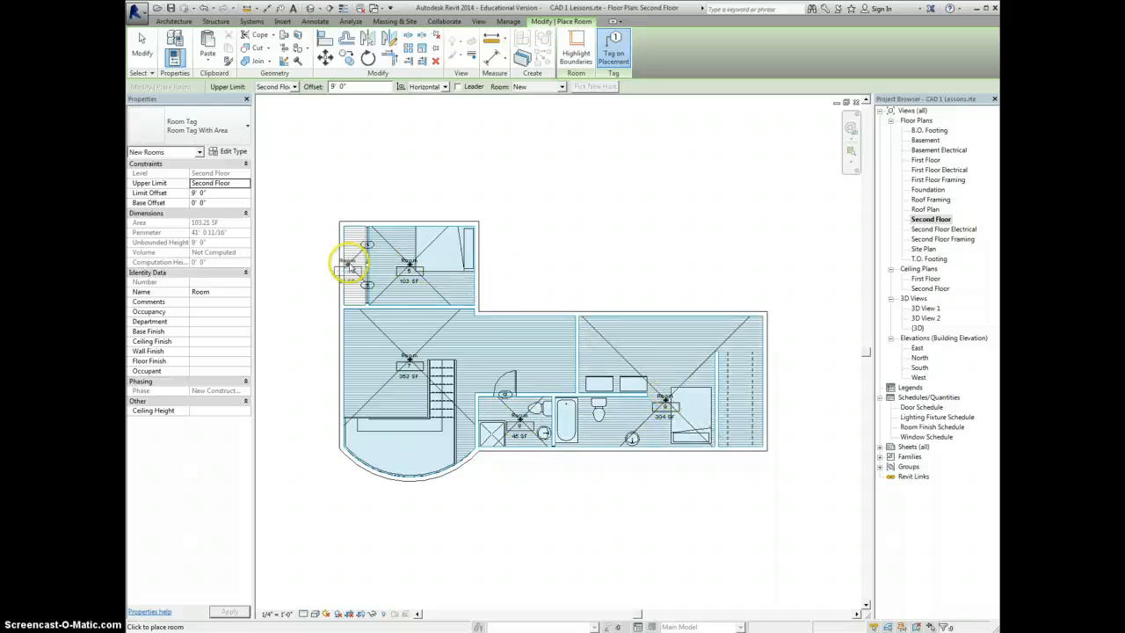
click(352, 264)
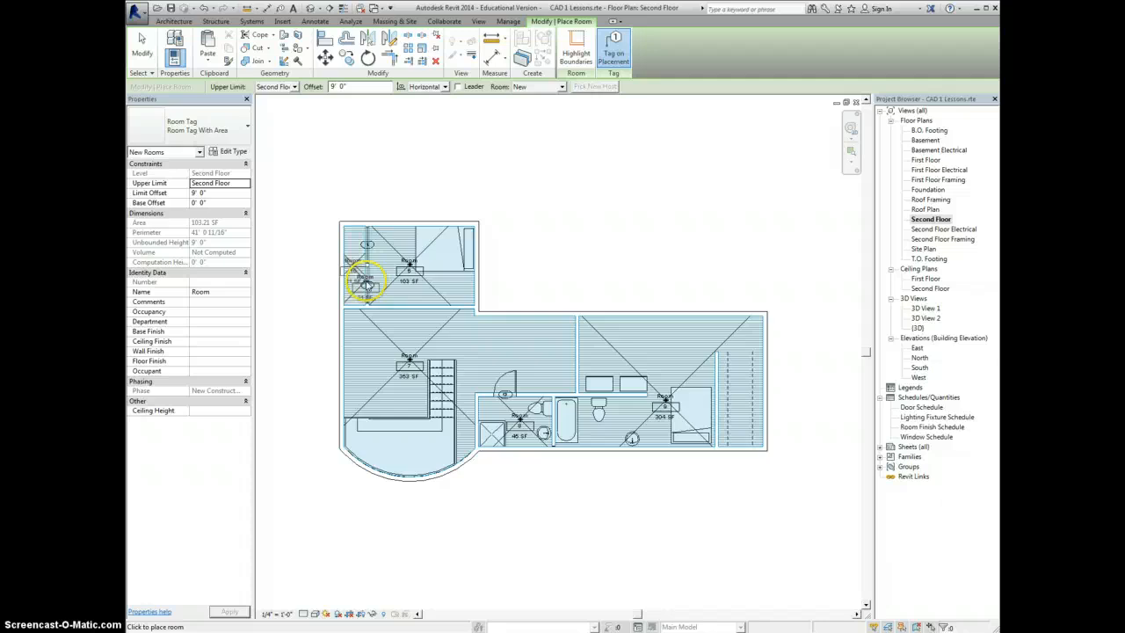
key(Escape)
Name the narrow second-floor room Closet and the adjoining room with the bed Bedroom.
click(352, 261)
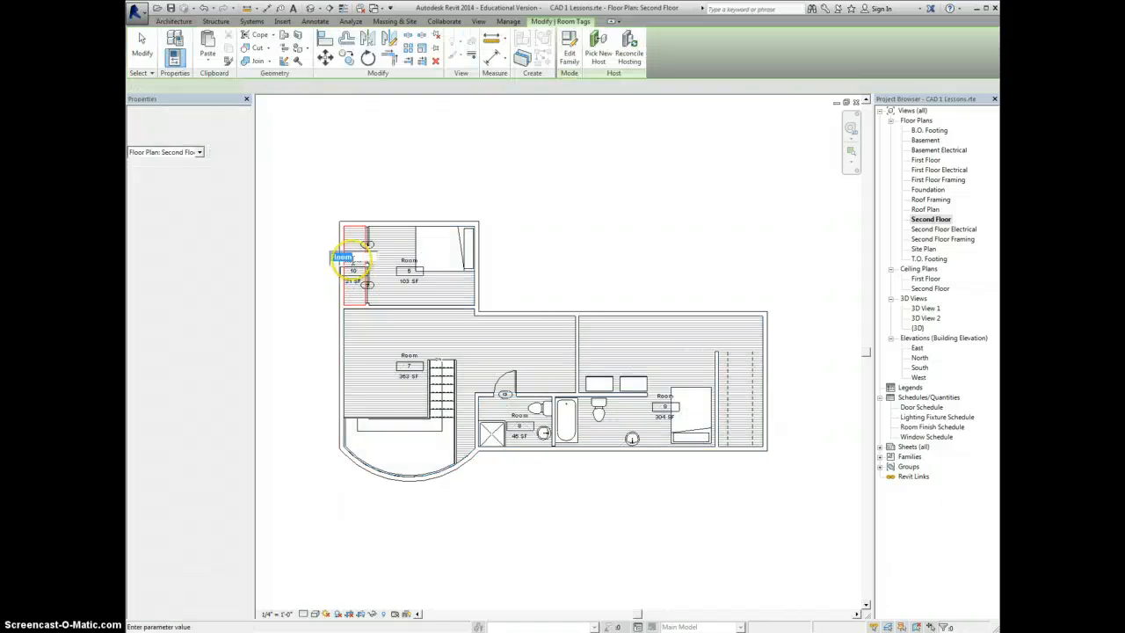
click(352, 259)
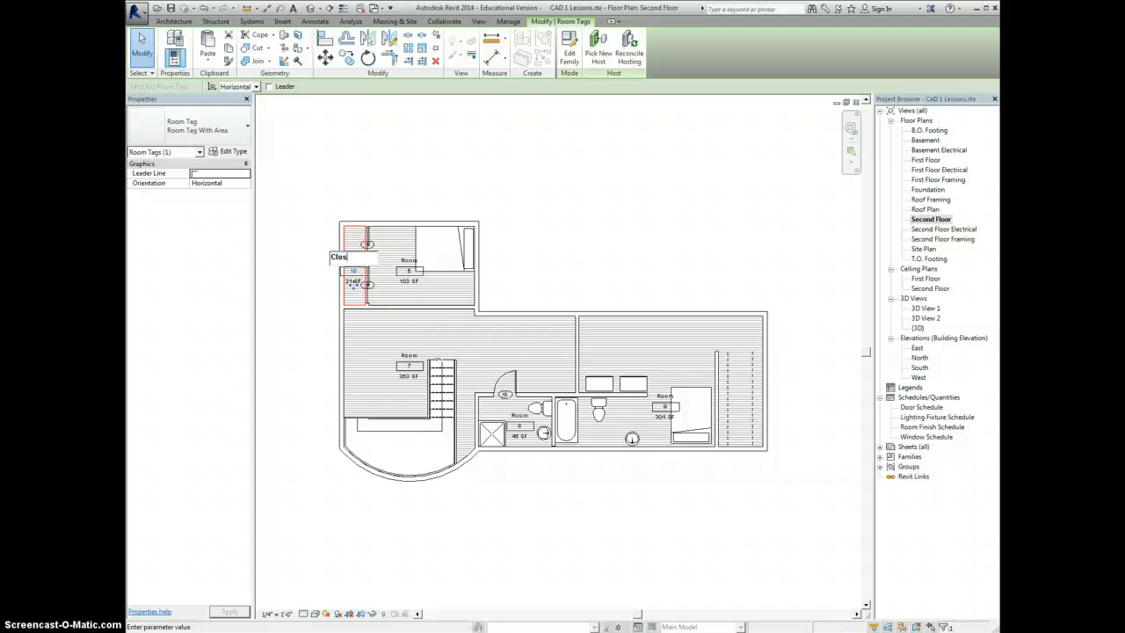
click(407, 266)
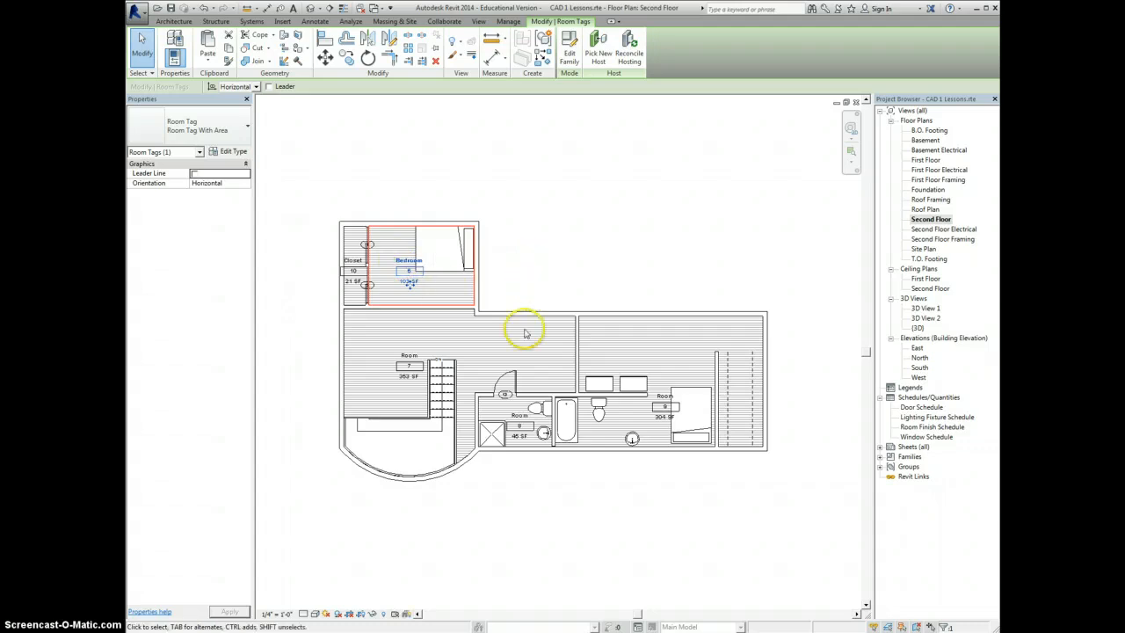
Name the large room around the stairs Upper Room and the small room with the shower Bathroom.
click(409, 356)
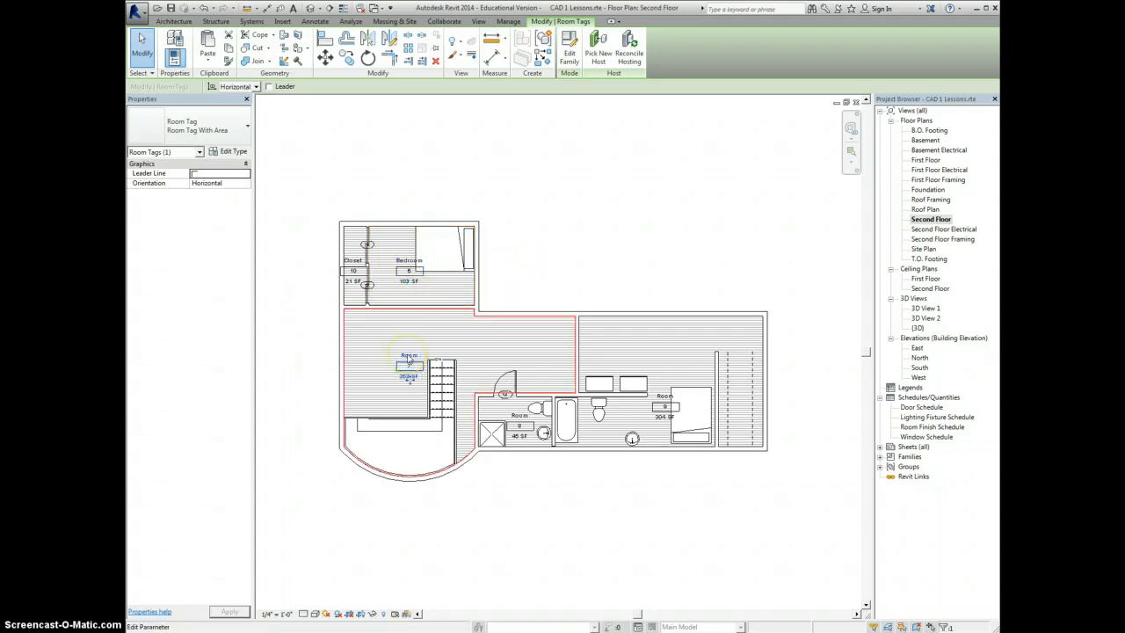
click(400, 352)
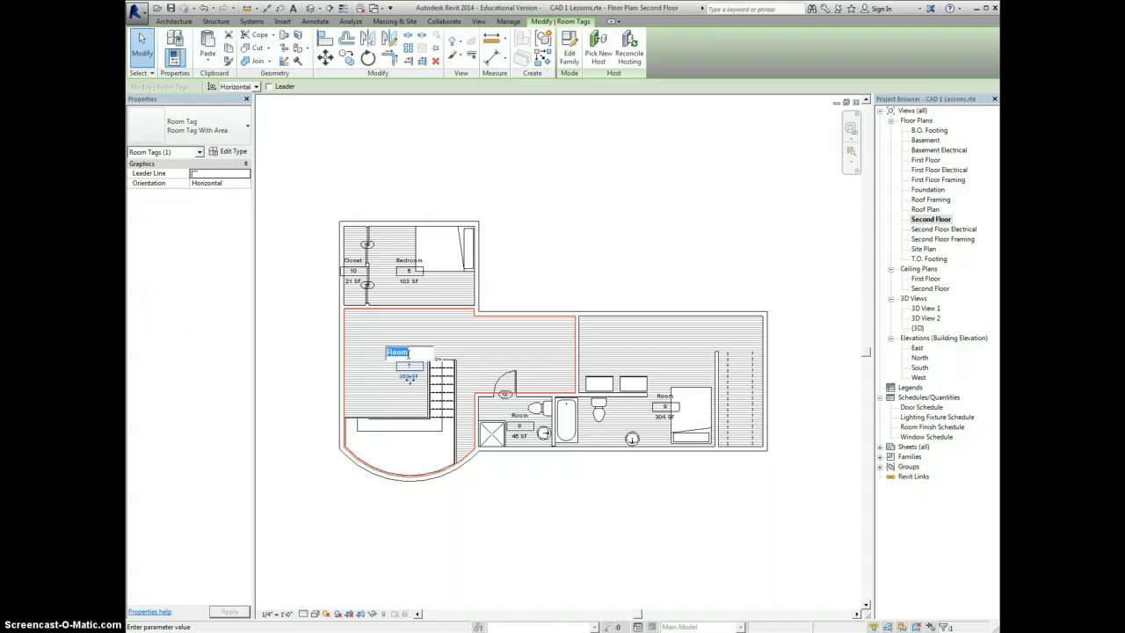
click(525, 265)
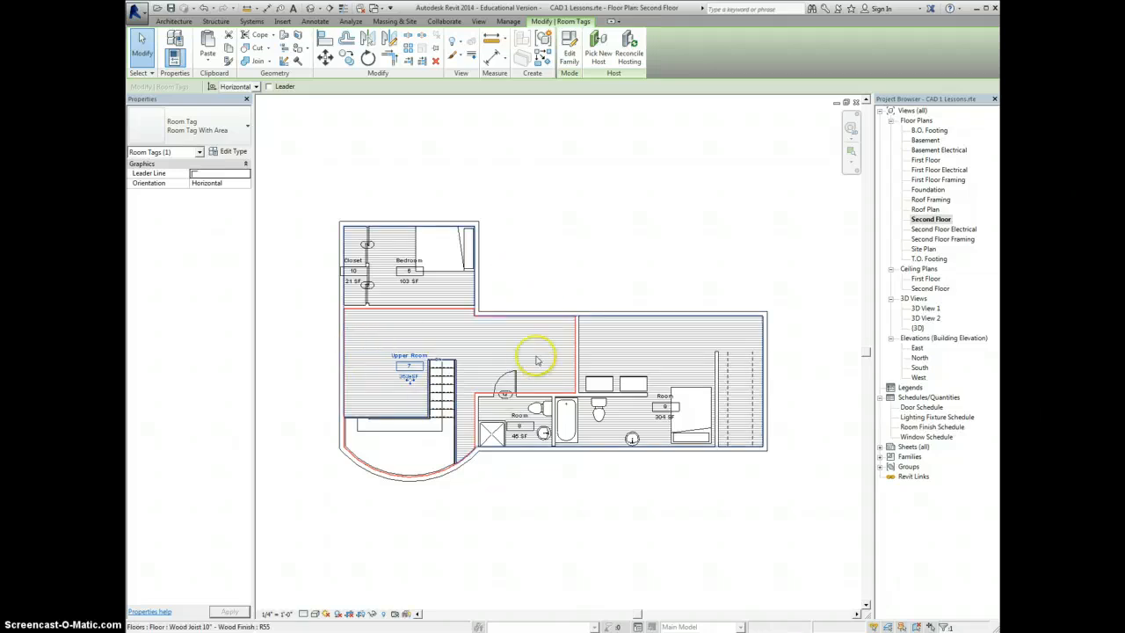
click(519, 413)
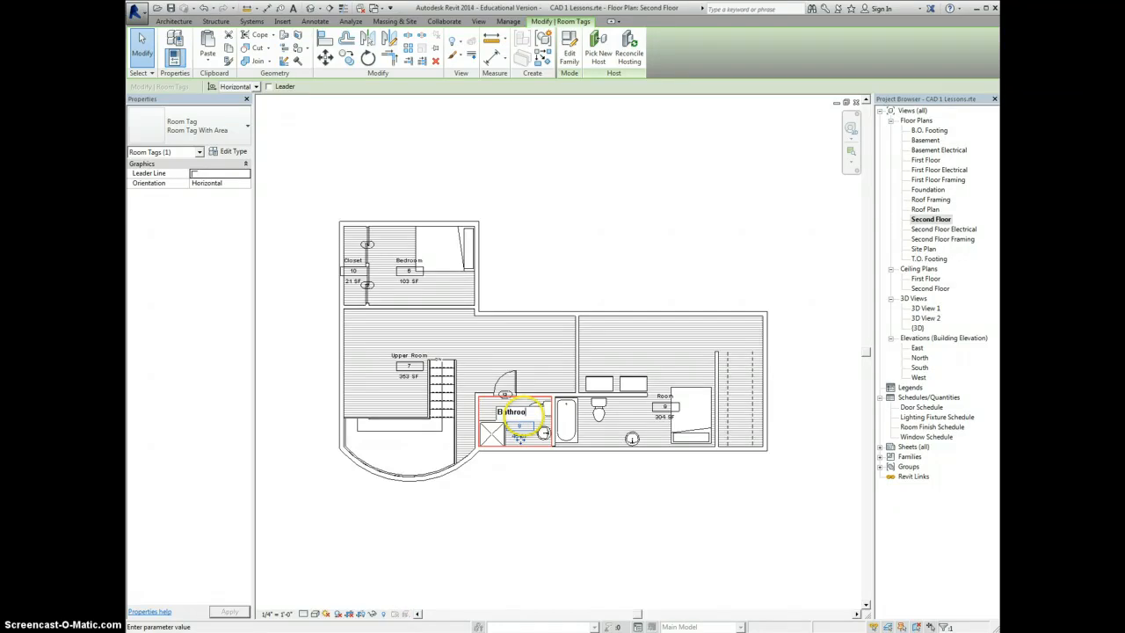
click(595, 274)
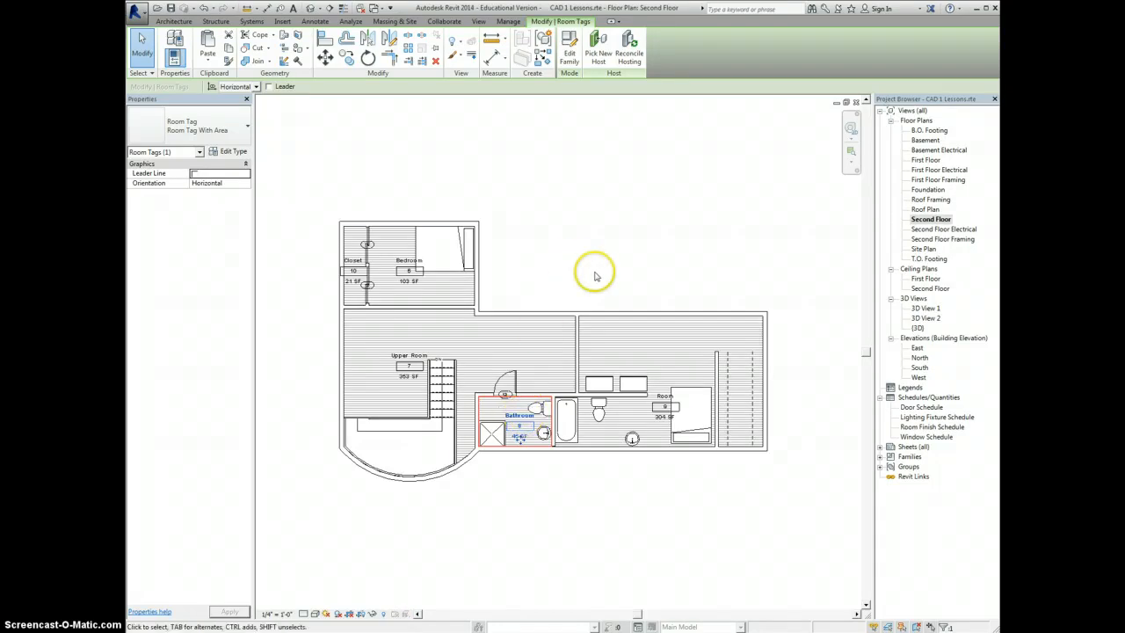
Name the large second-floor bedroom suite Master in its room tag.
click(660, 397)
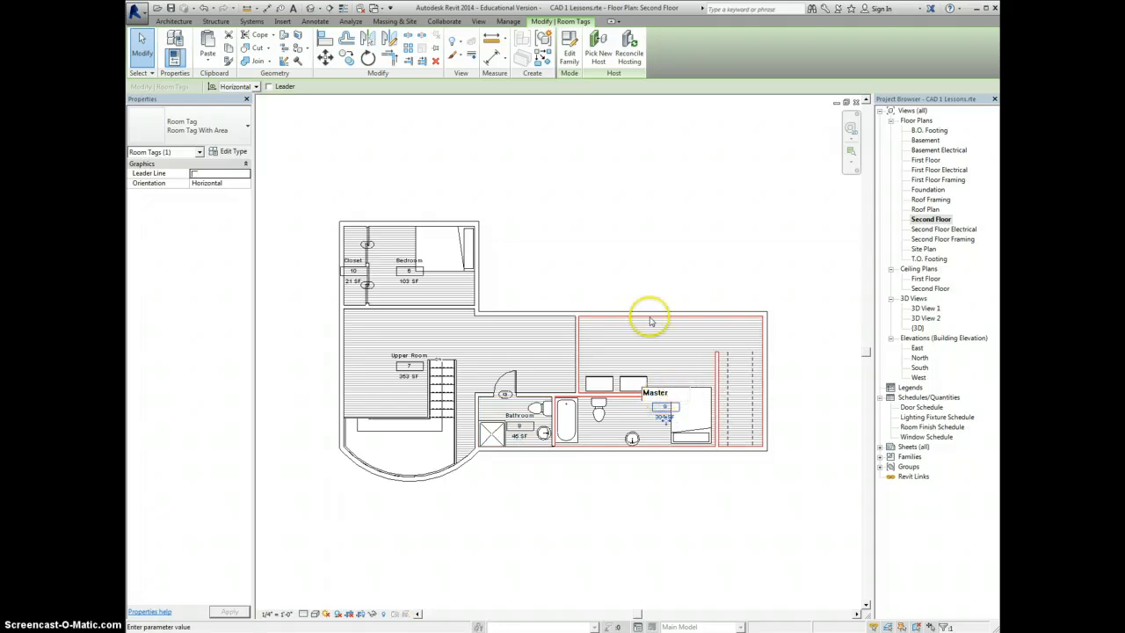
click(664, 418)
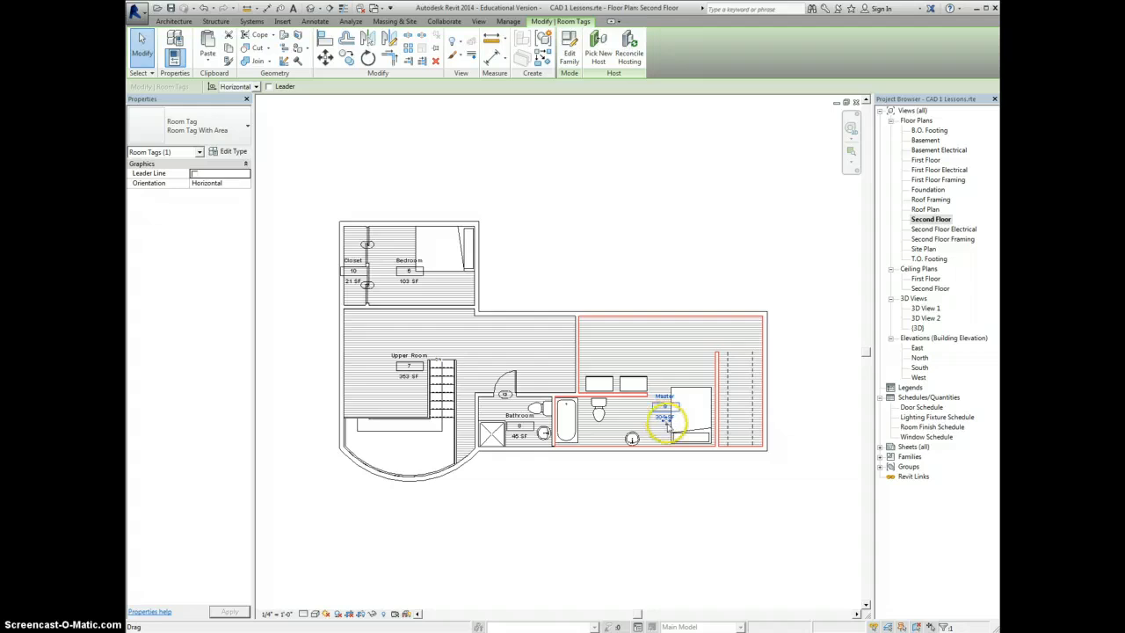
key(Escape)
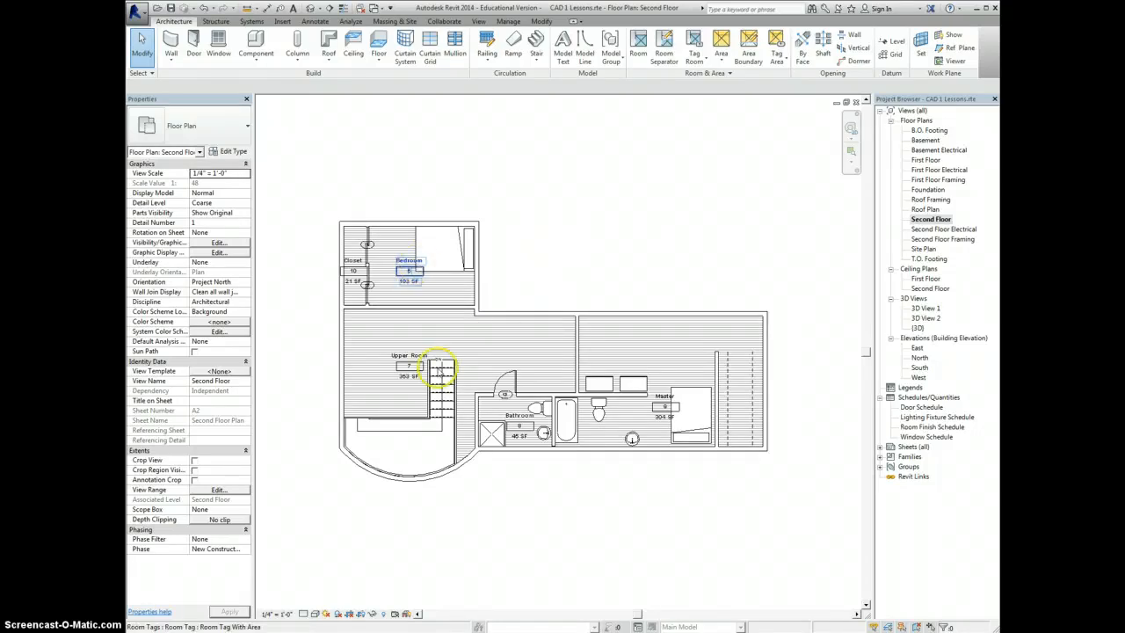
Open the Room Finish Schedule and add the Area field to its scheduled fields.
double_click(914, 427)
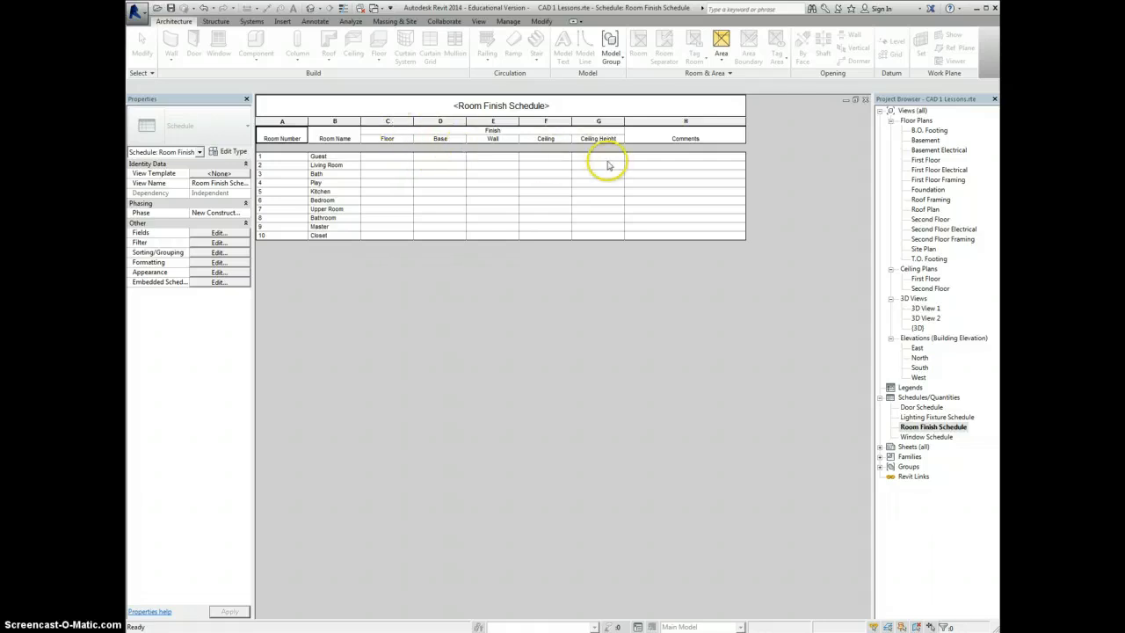
click(385, 123)
right_click(384, 125)
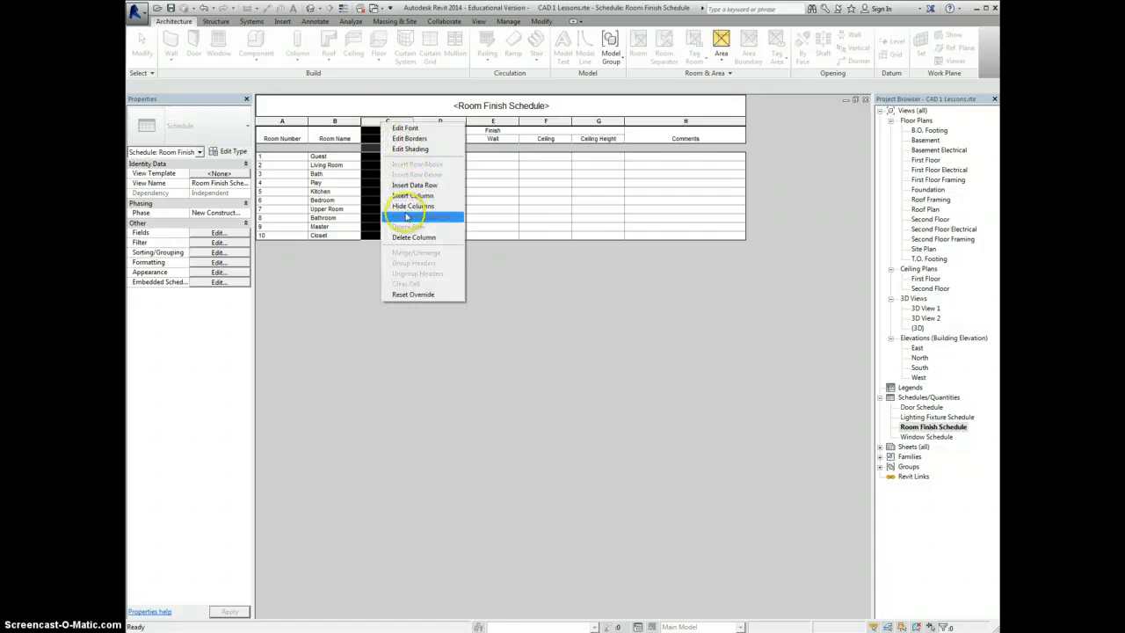
click(408, 197)
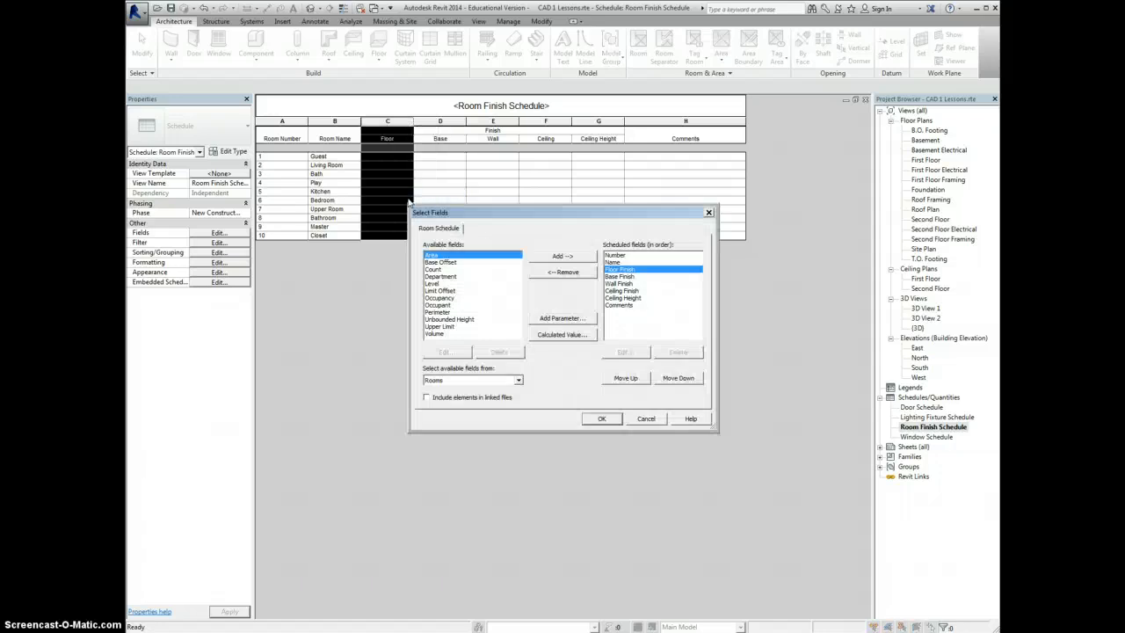
click(561, 257)
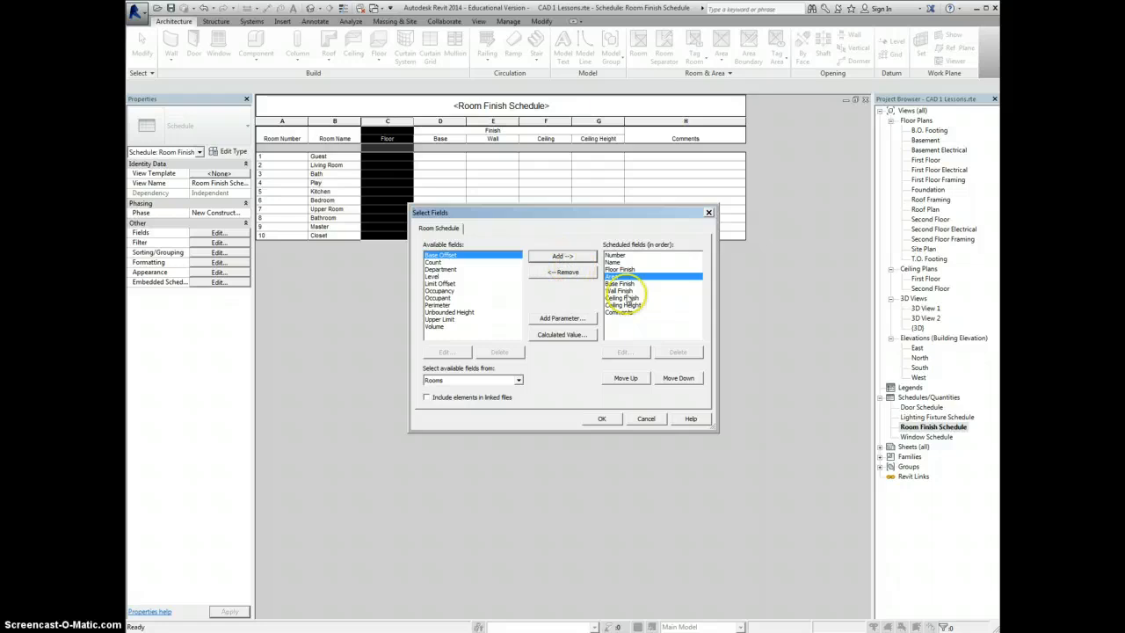
Remove the floor, base, wall and ceiling finish, Ceiling Height and Comments fields from the schedule, keeping Number, Name and Area.
click(619, 284)
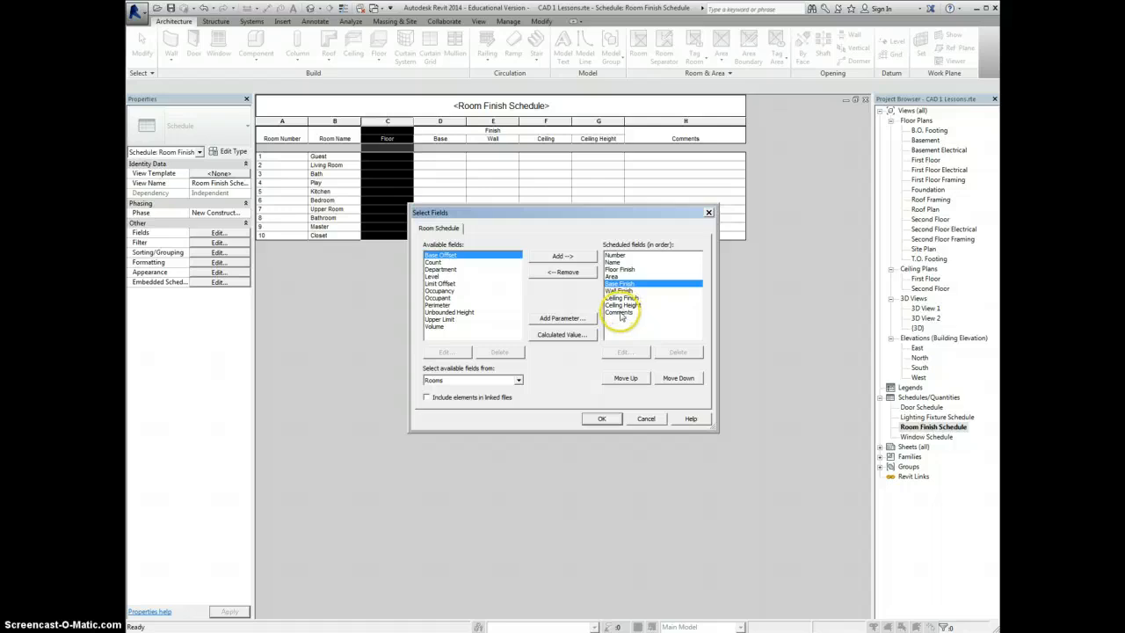
shift+click(620, 313)
click(576, 274)
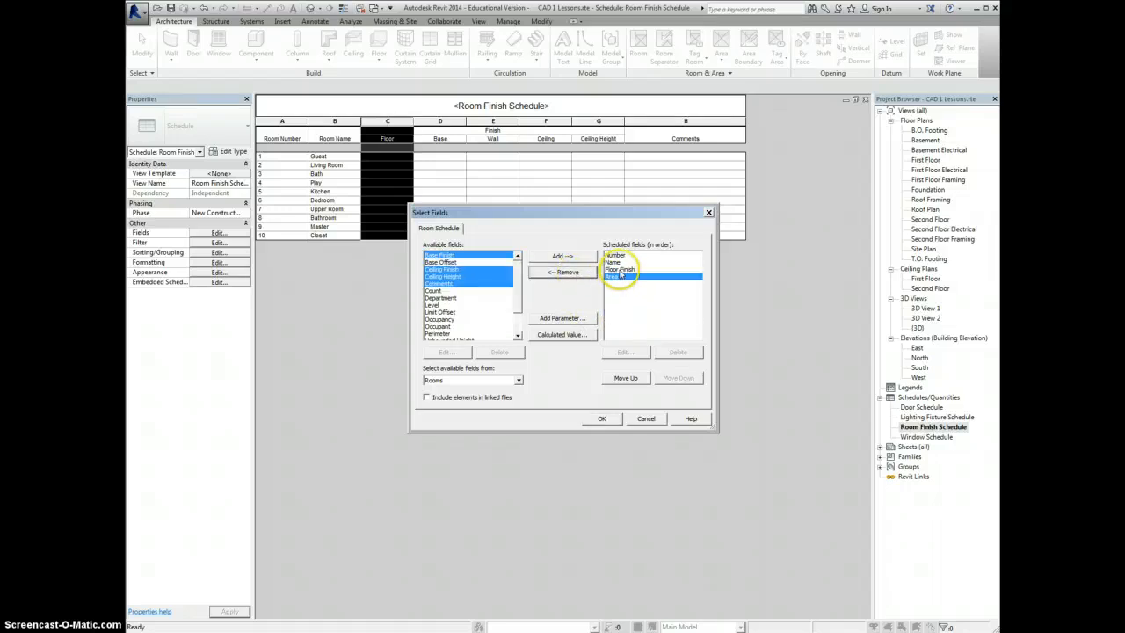
click(619, 269)
click(563, 271)
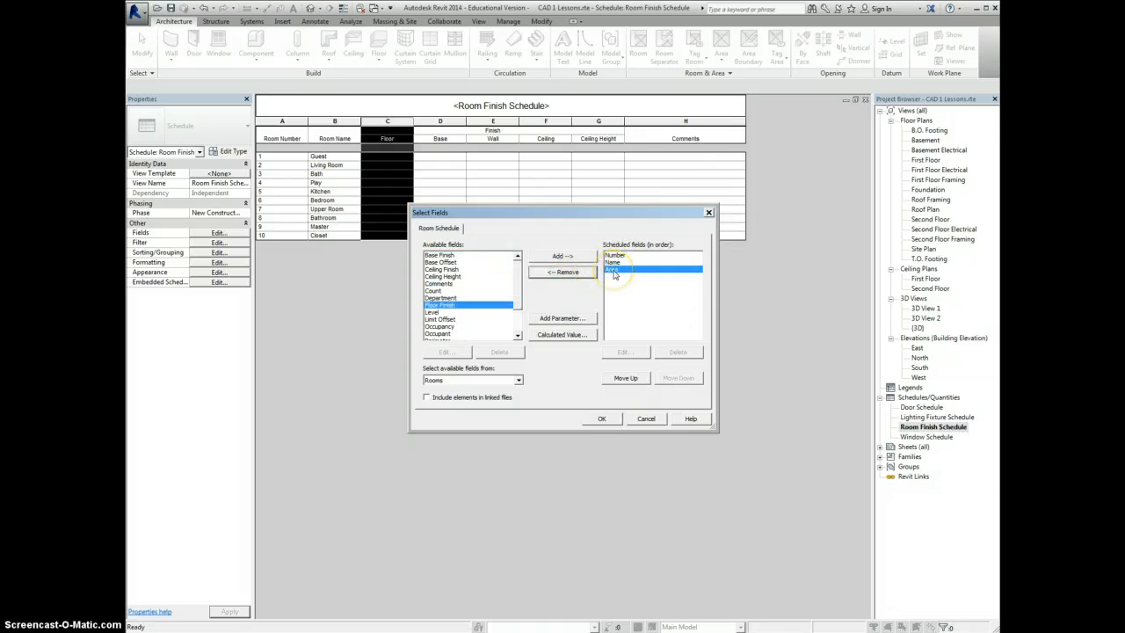
click(602, 420)
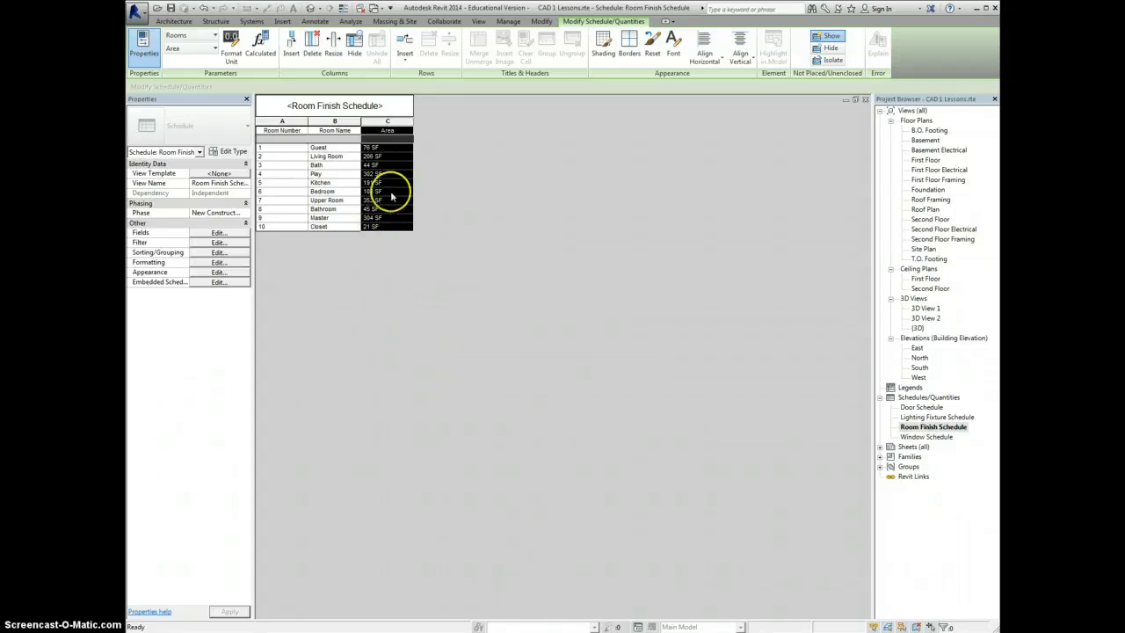
Open the First Floor plan from the room schedule and clear the room selection.
drag(392, 197, 379, 139)
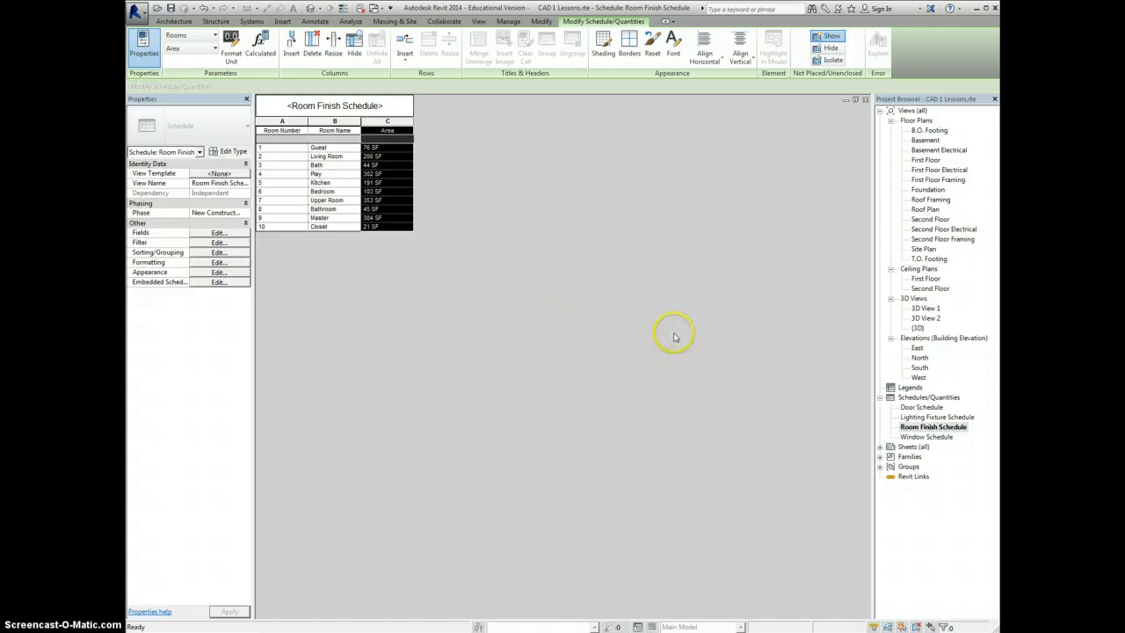
double_click(923, 161)
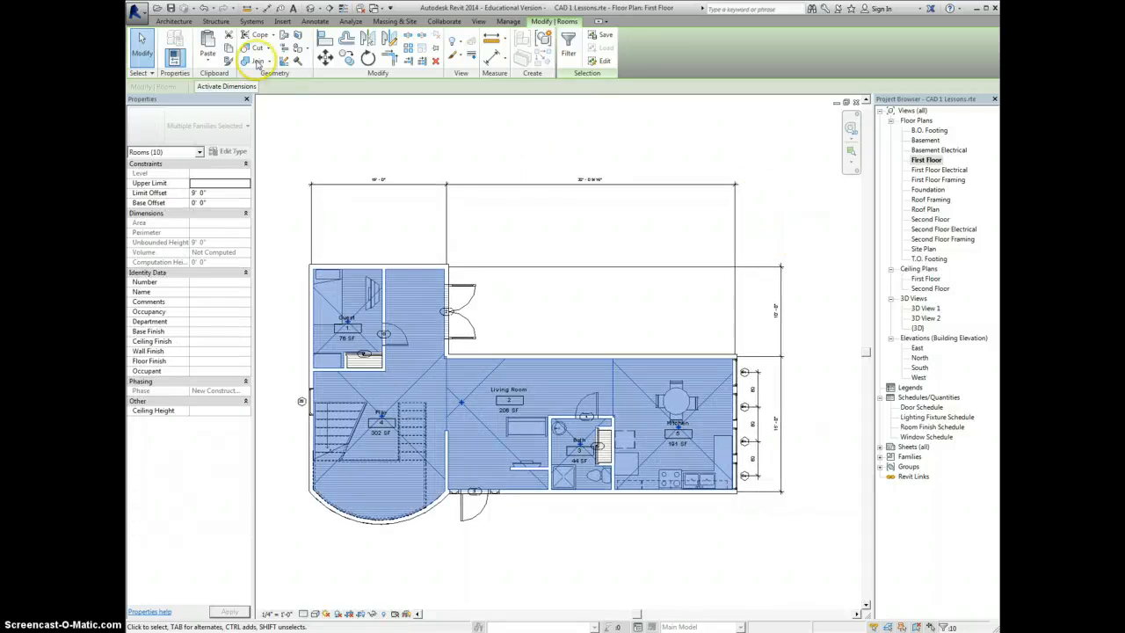
click(180, 22)
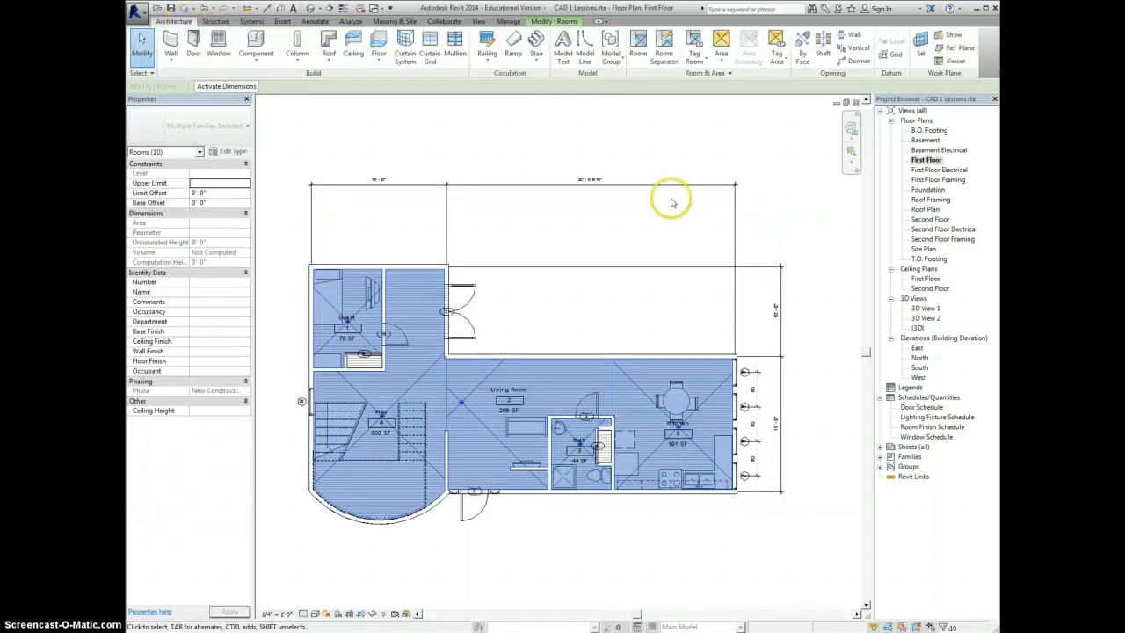
mouse_move(781, 193)
middle_down()
mouse_move(744, 194)
mouse_move(759, 199)
middle_up()
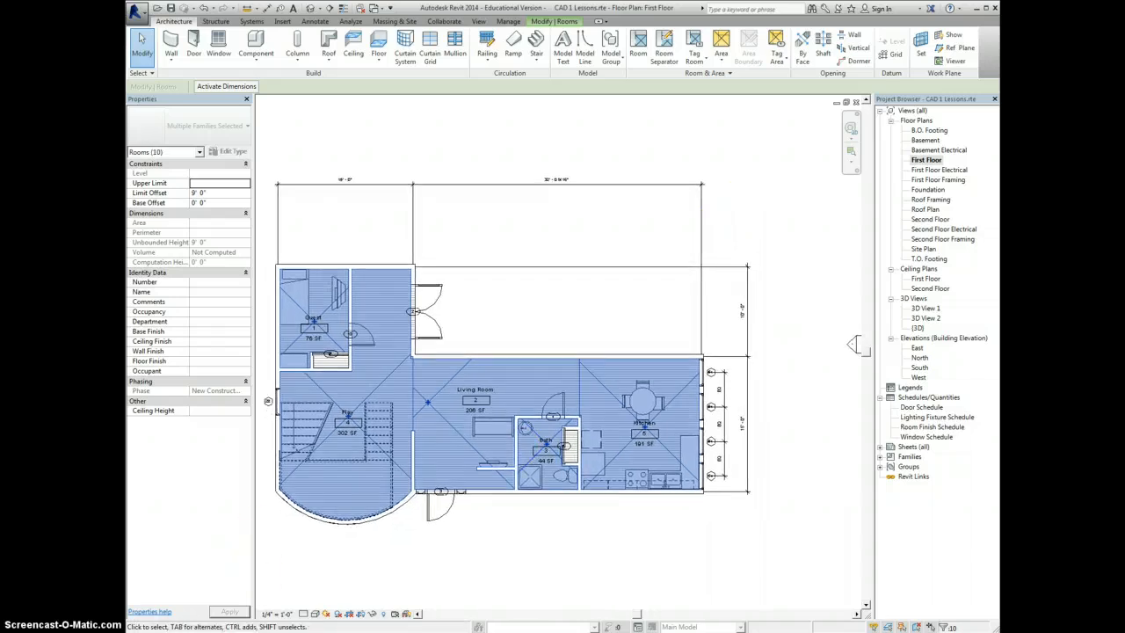
click(653, 301)
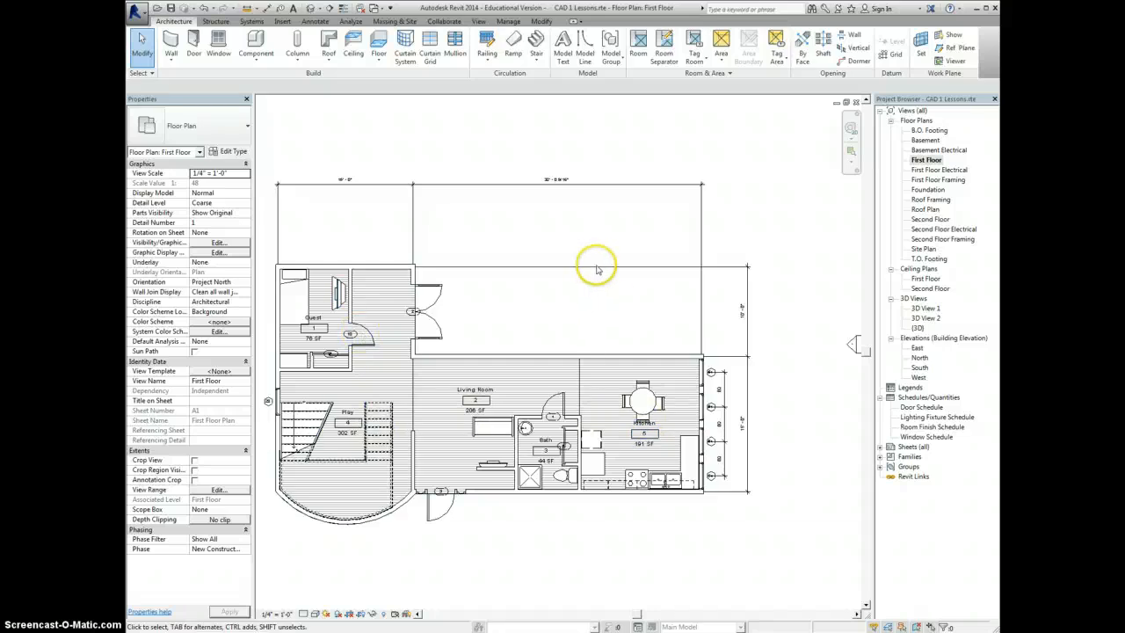
Open the color schemes, set the category to Rooms and apply the Name scheme with its Room Legend.
click(672, 76)
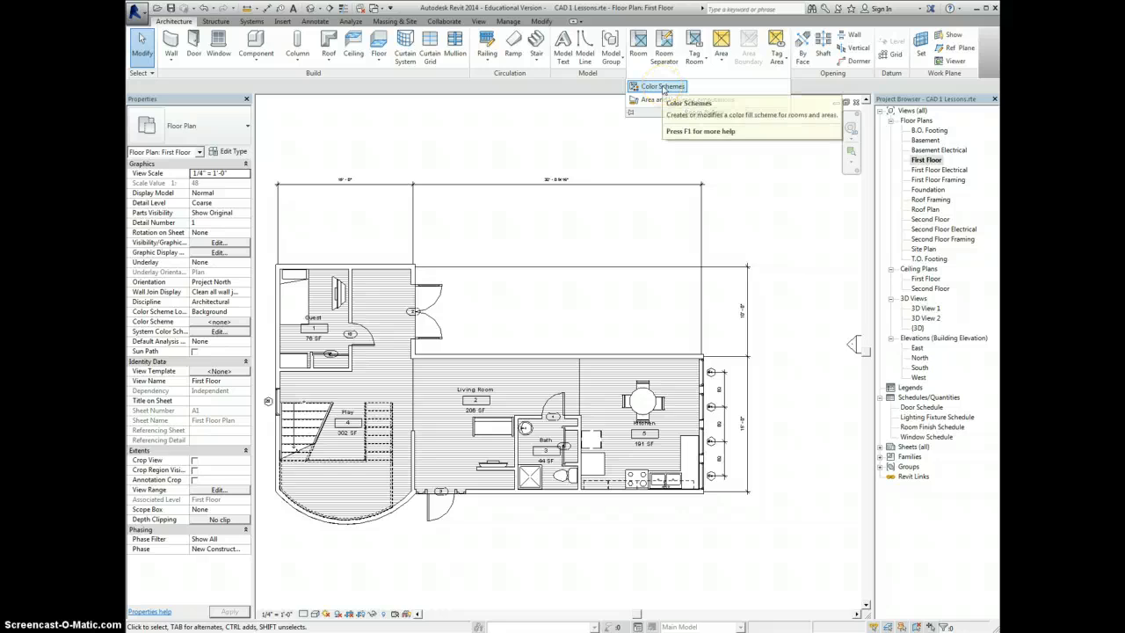
click(662, 88)
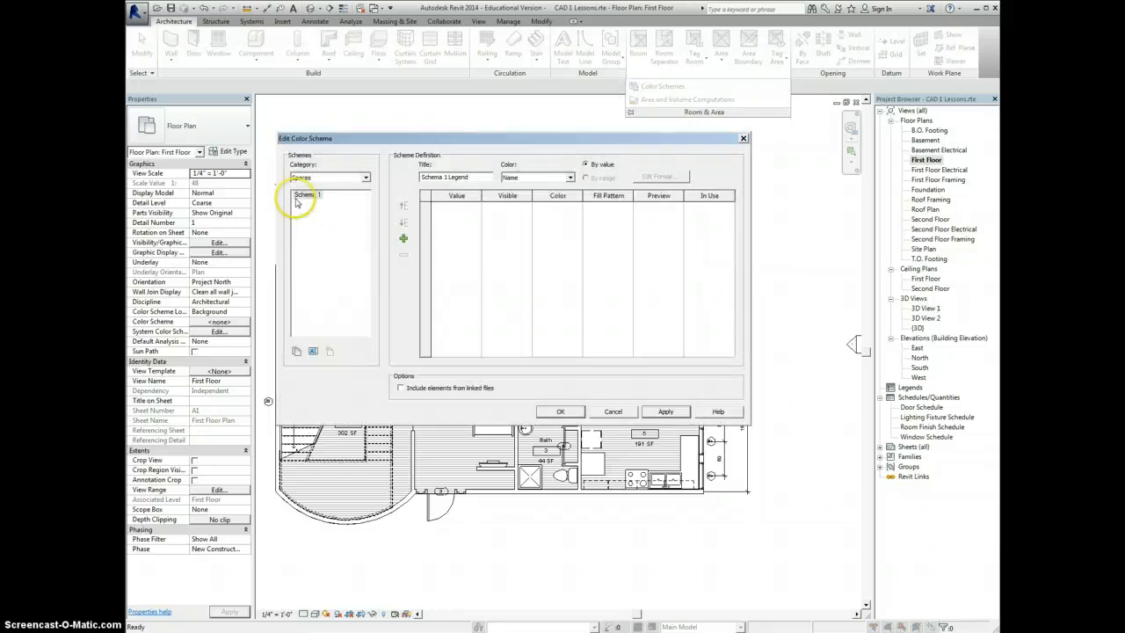
click(321, 179)
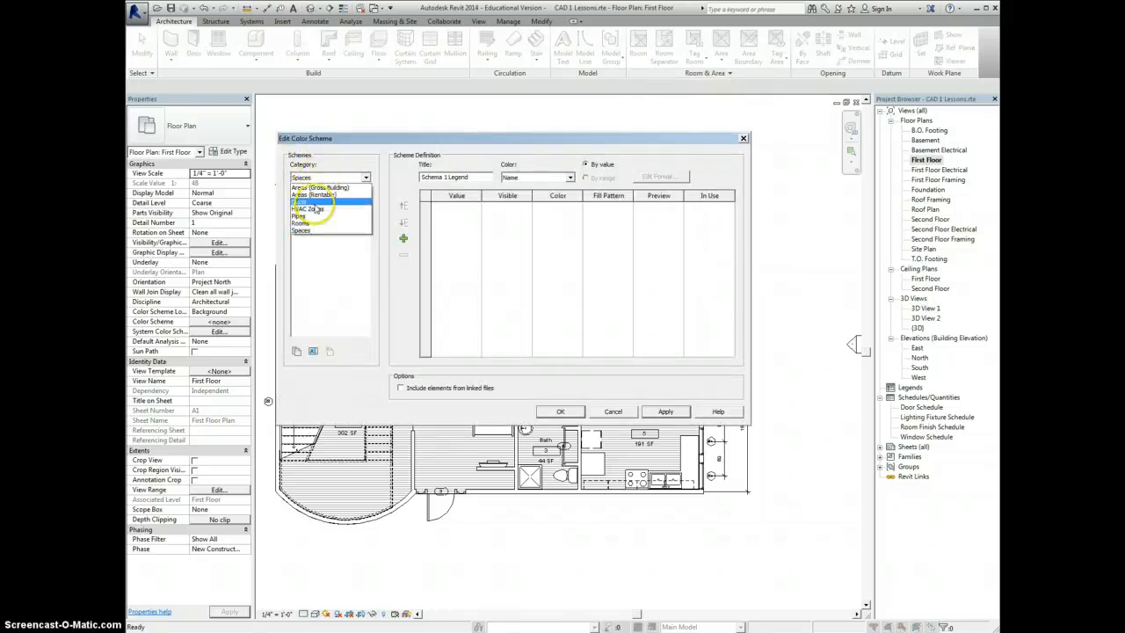
click(314, 224)
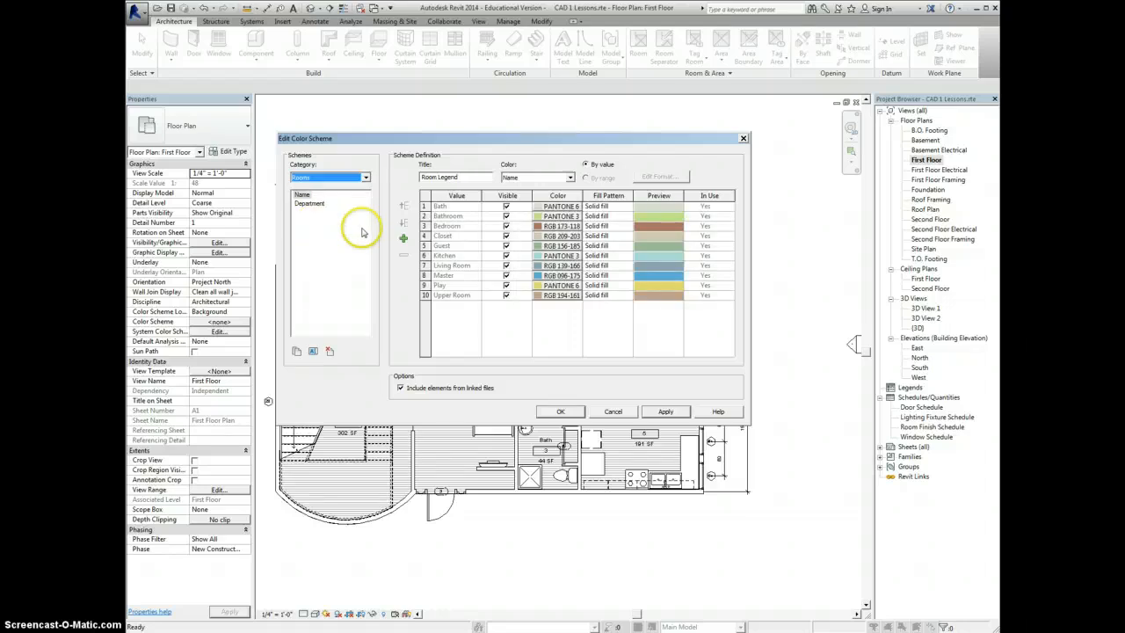
click(665, 411)
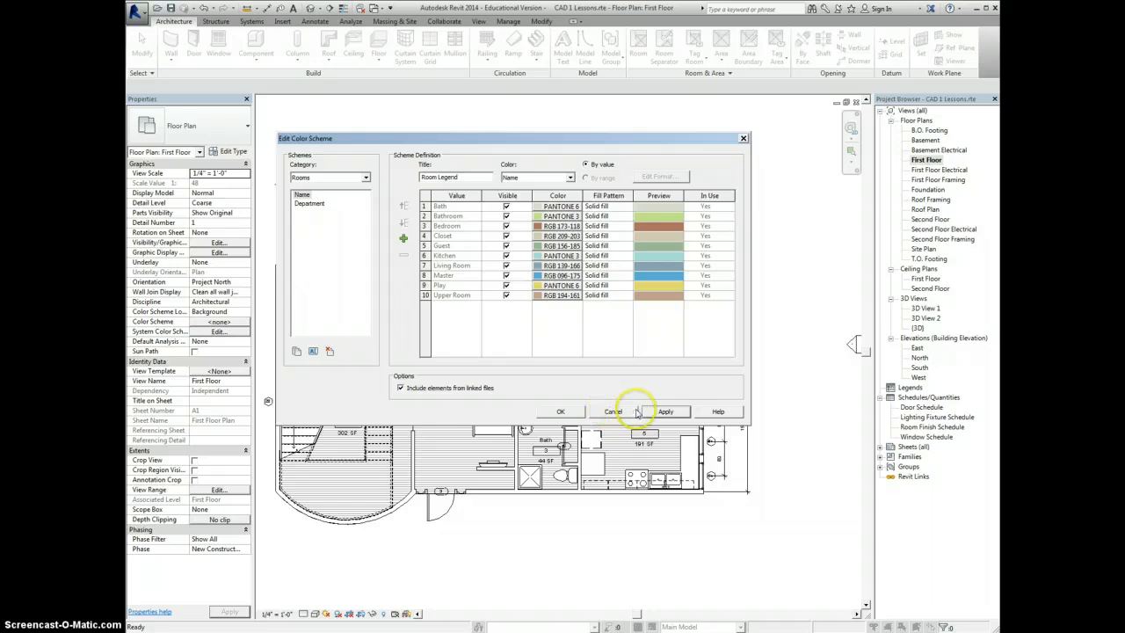
click(573, 413)
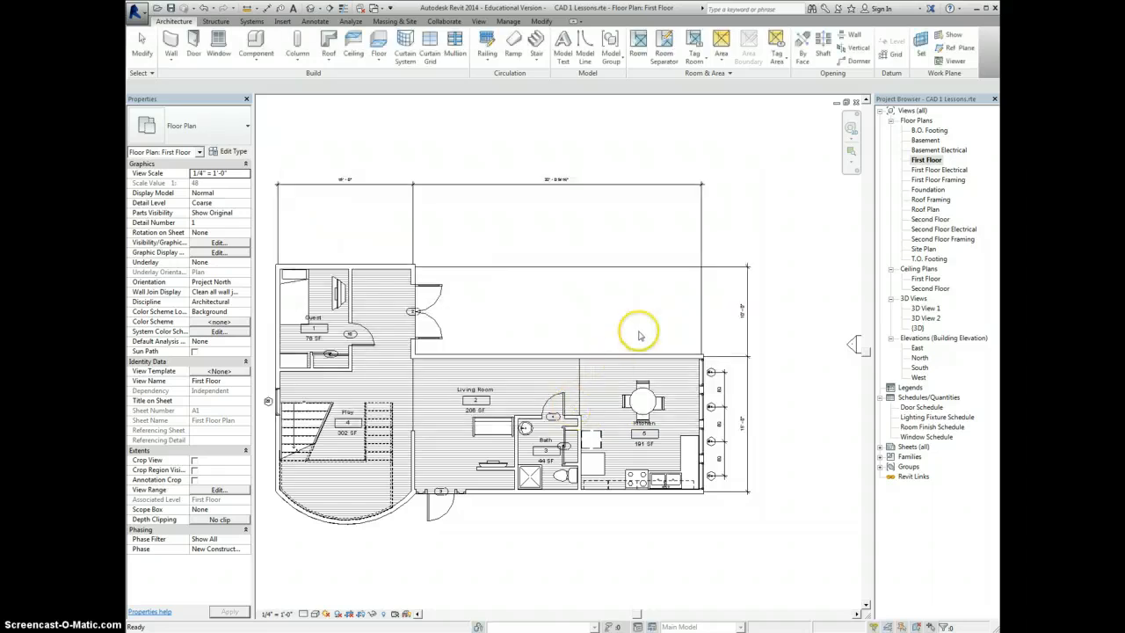
scroll(680, 314, down, 1)
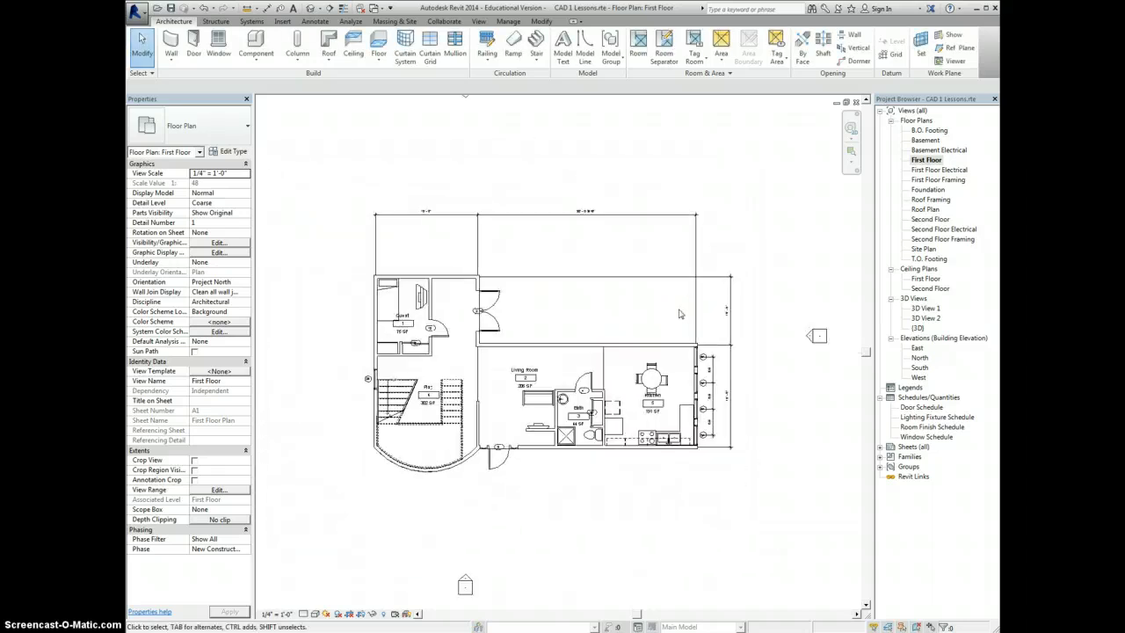
middle_drag(686, 296, 646, 309)
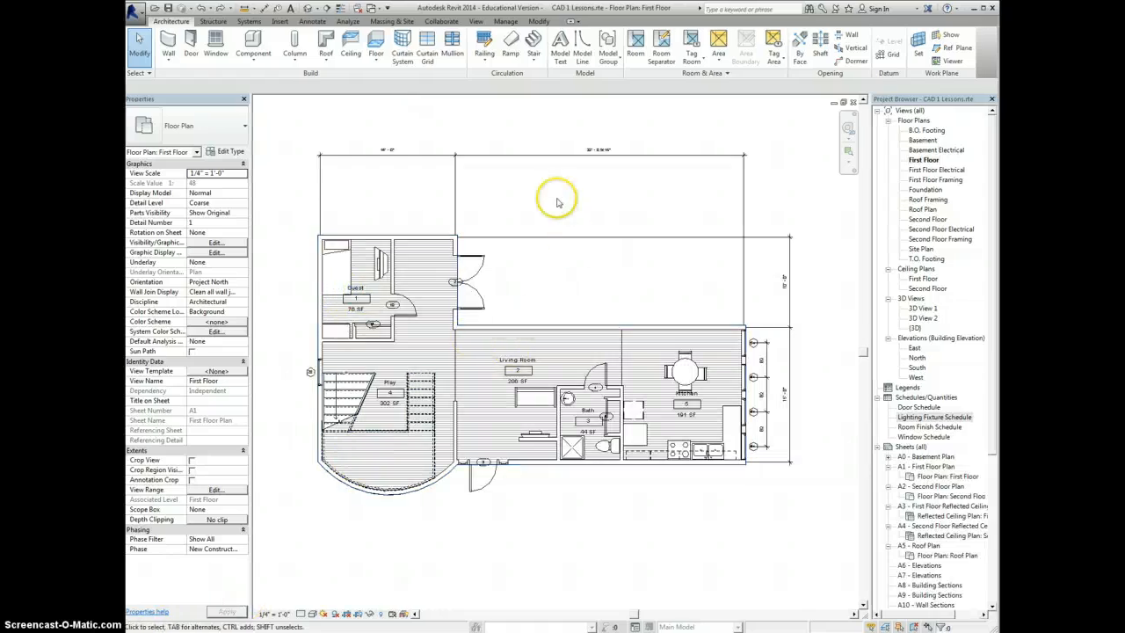
Review the Department and Name color schemes defined for rooms.
click(707, 72)
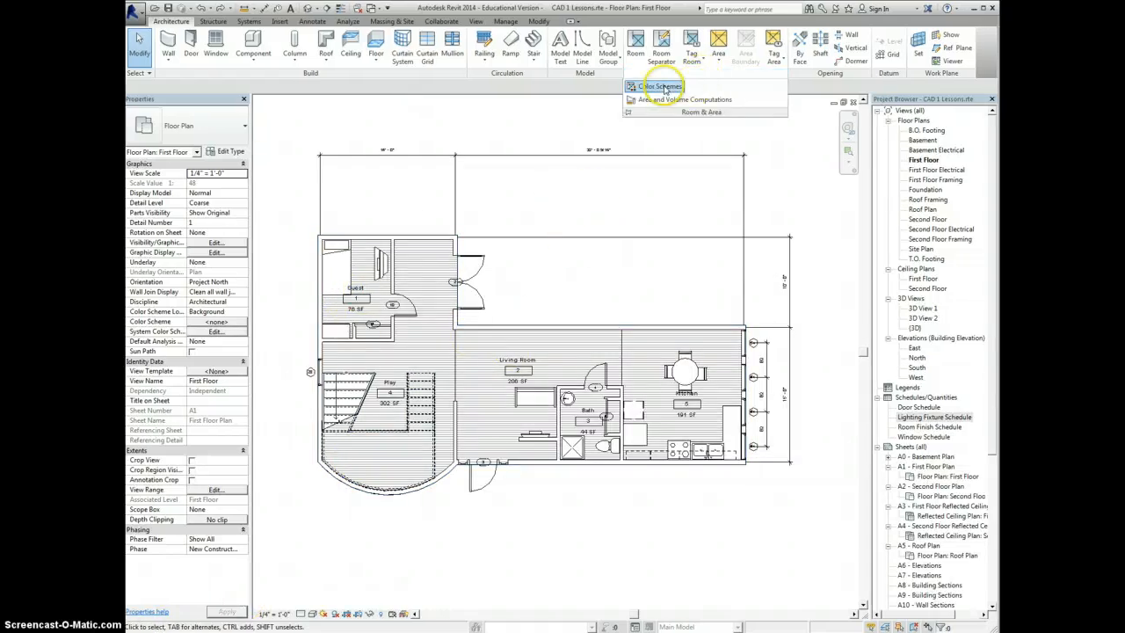
click(661, 87)
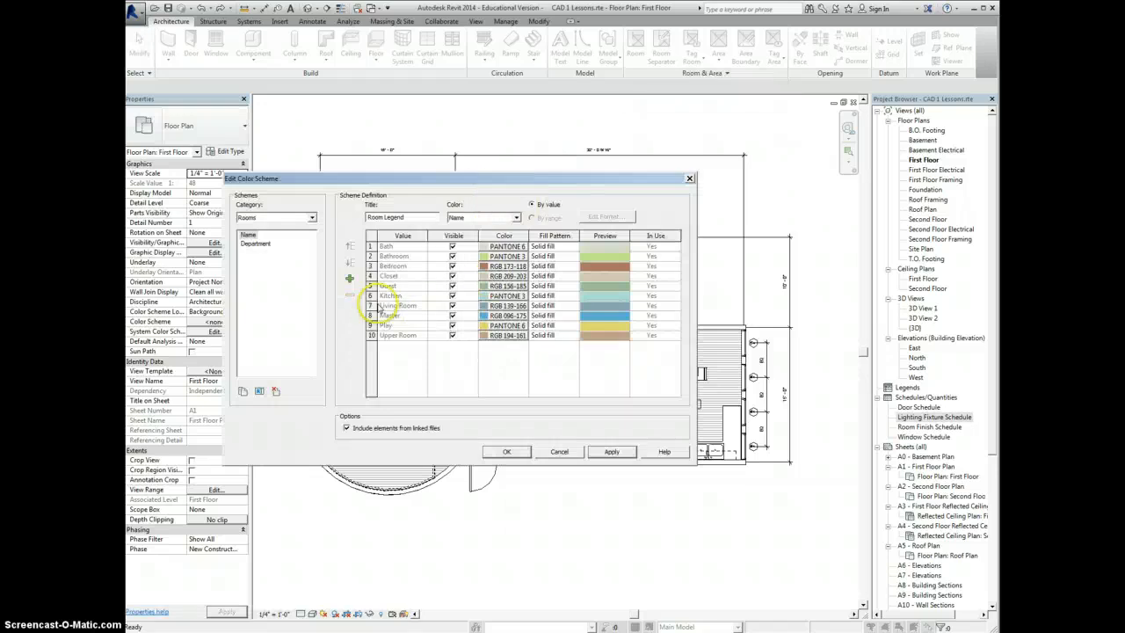
click(255, 243)
click(250, 234)
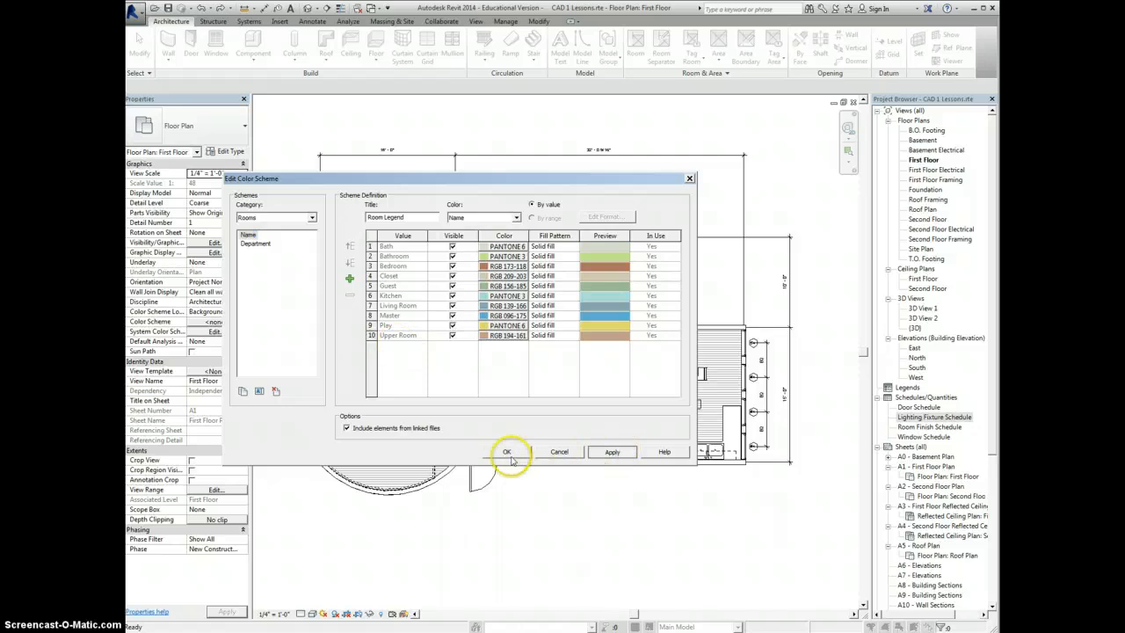
click(508, 452)
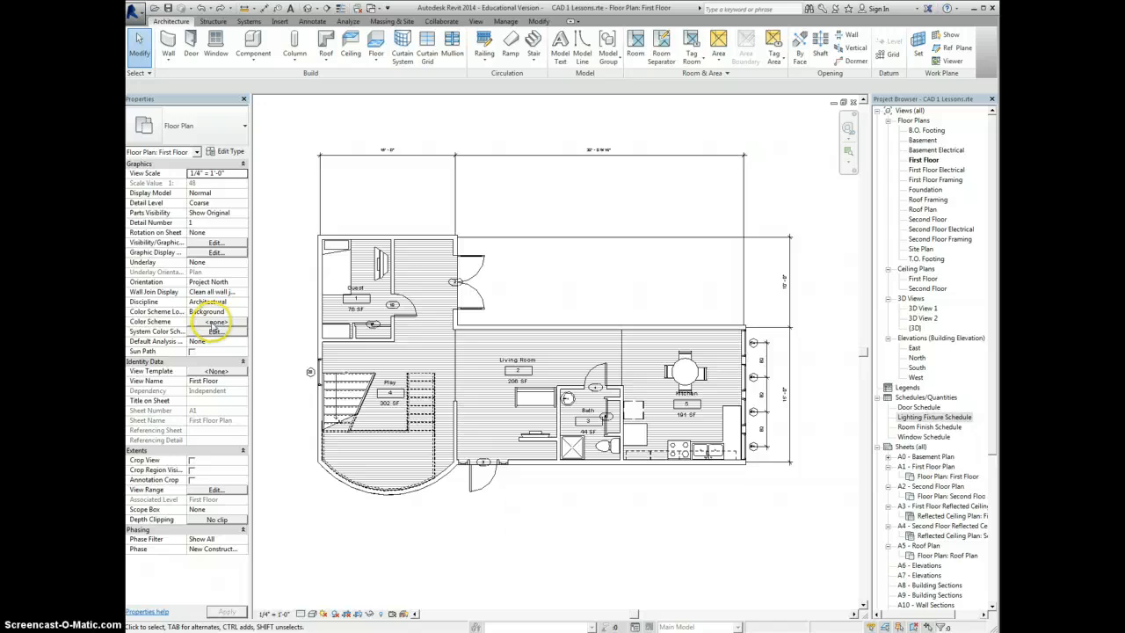
Assign the Name color scheme of the Rooms category to the First Floor view.
click(214, 322)
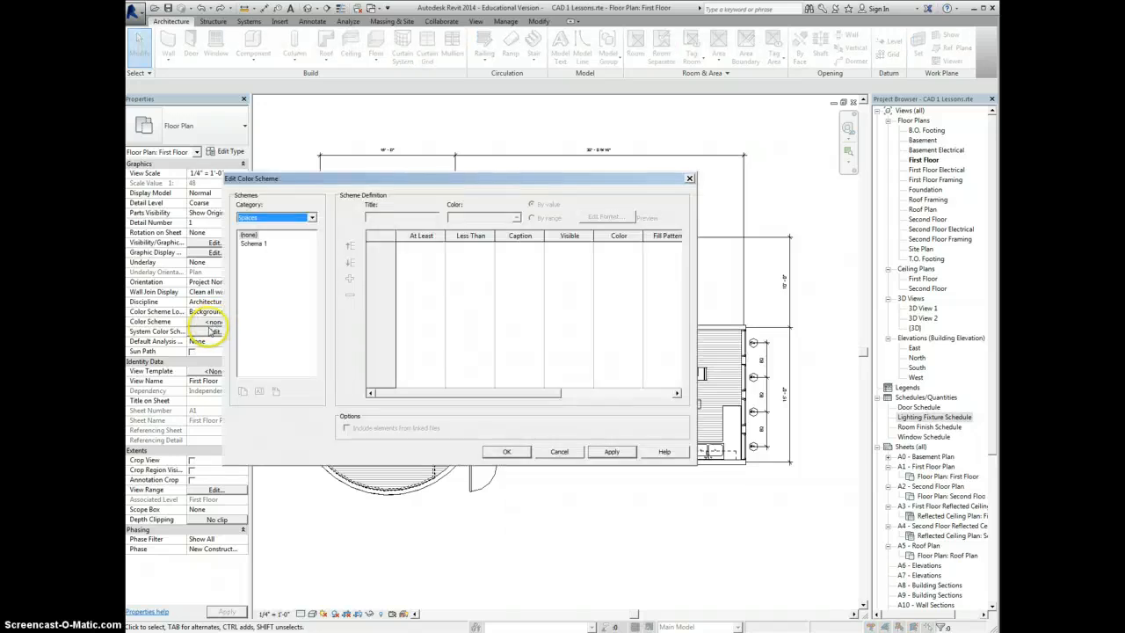
click(254, 244)
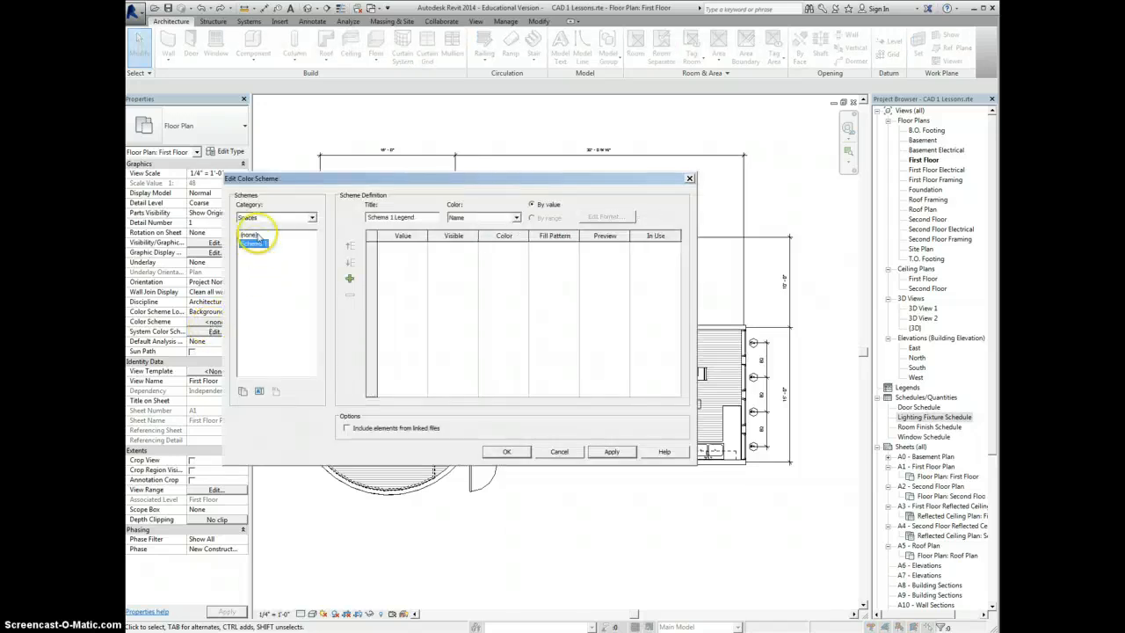
click(280, 218)
click(262, 240)
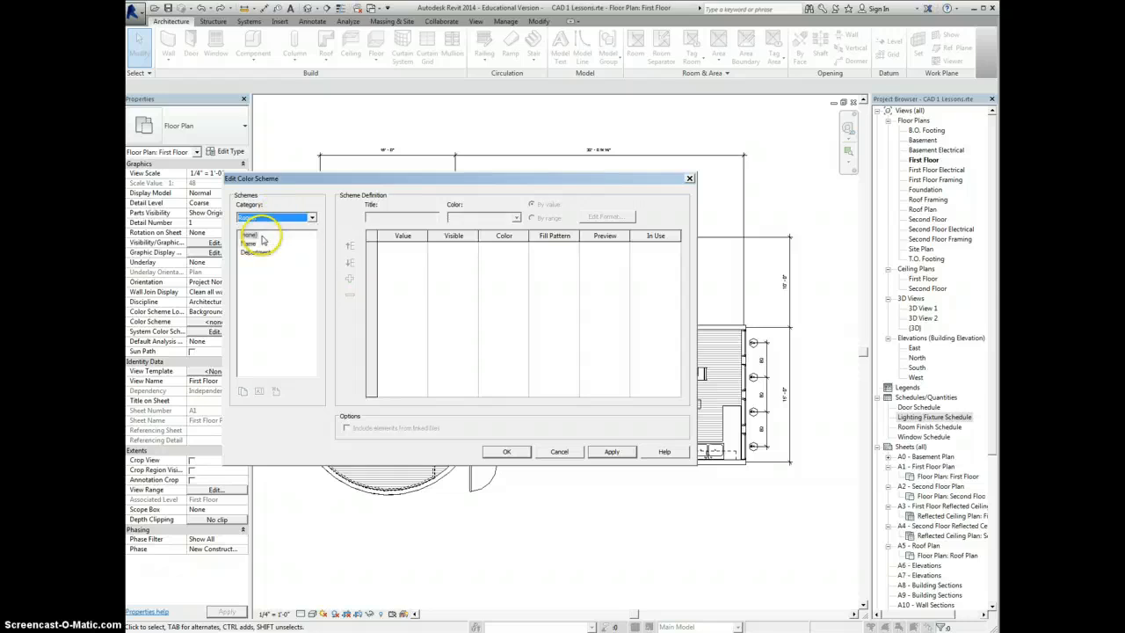
click(251, 243)
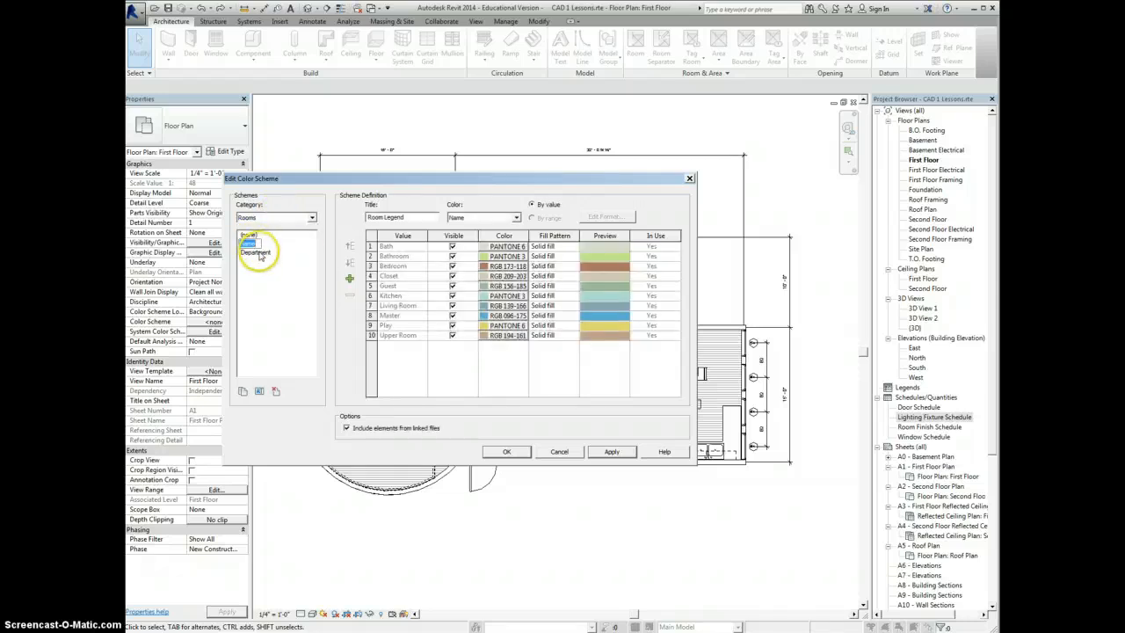
click(266, 252)
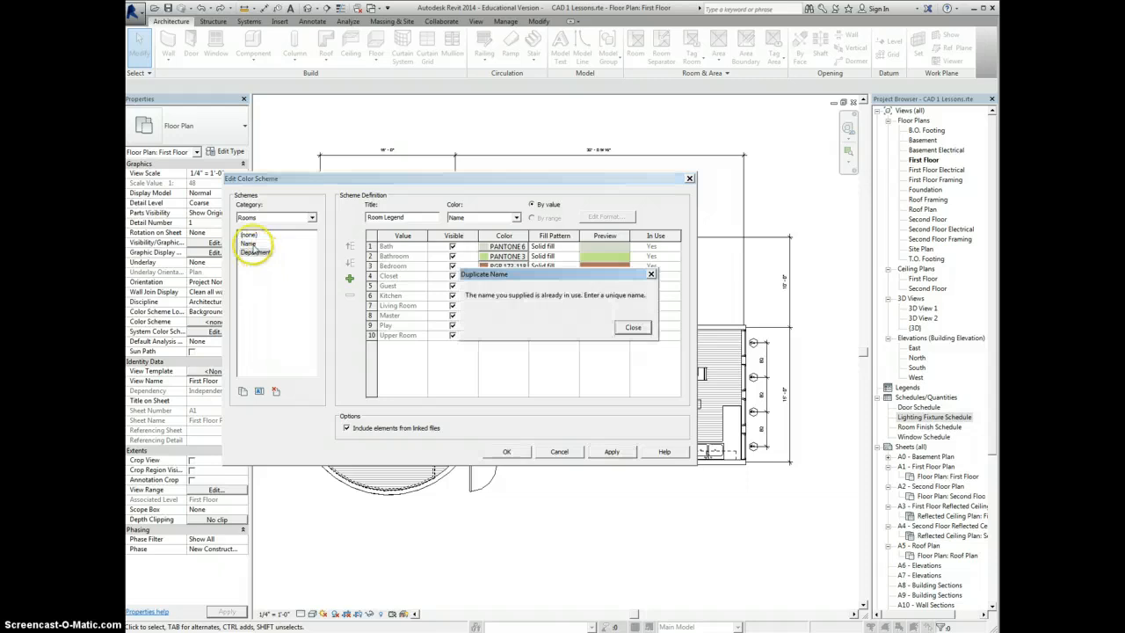
click(632, 327)
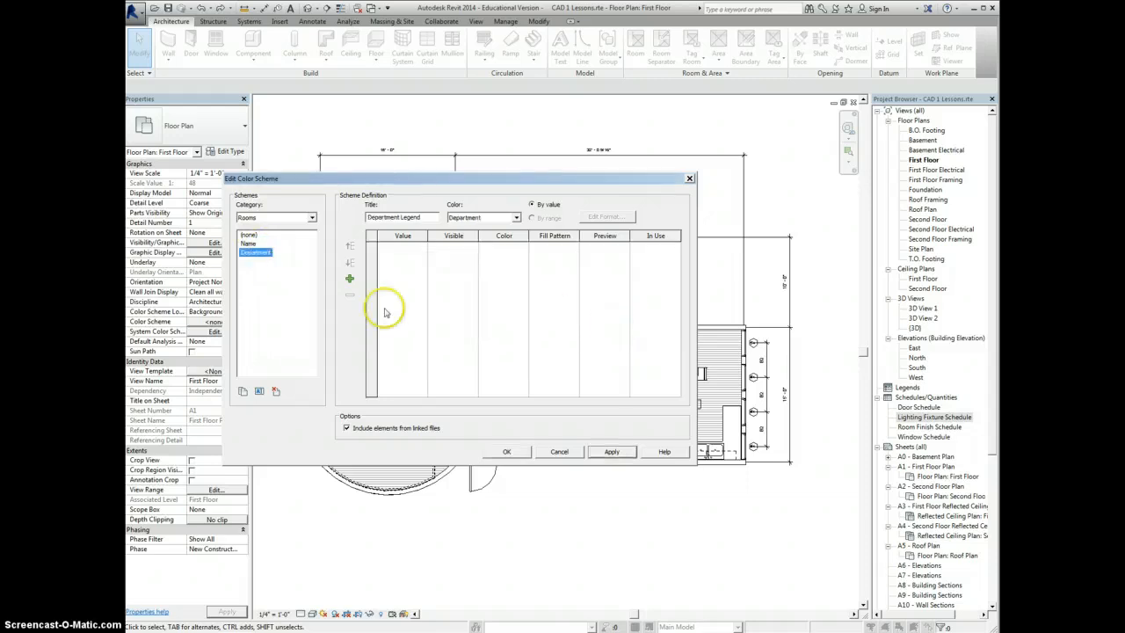
click(251, 244)
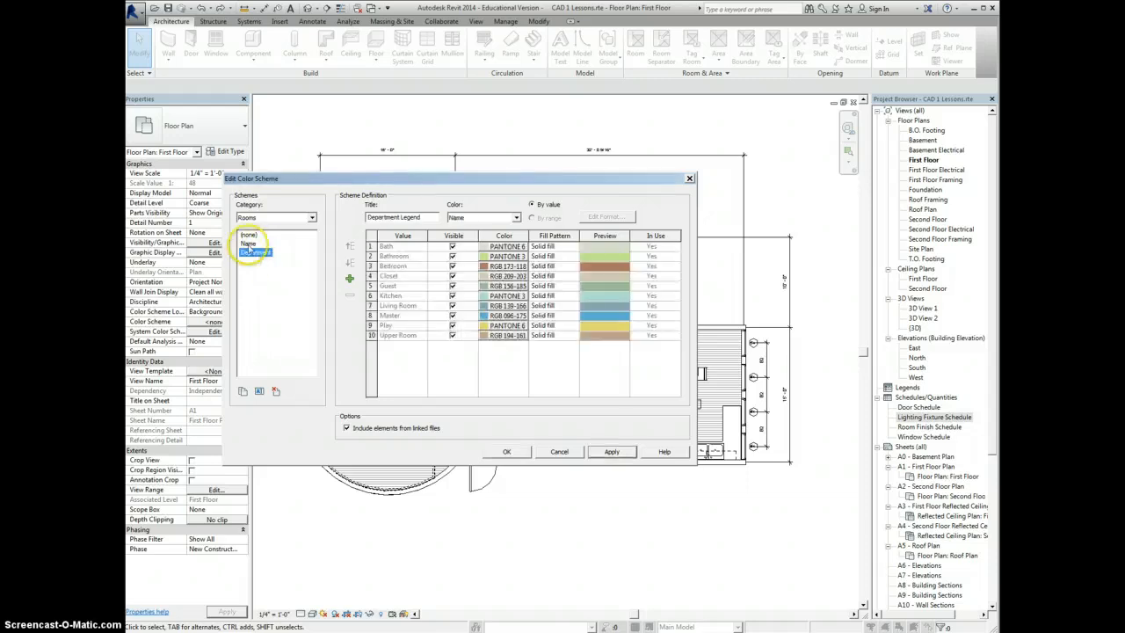
click(611, 452)
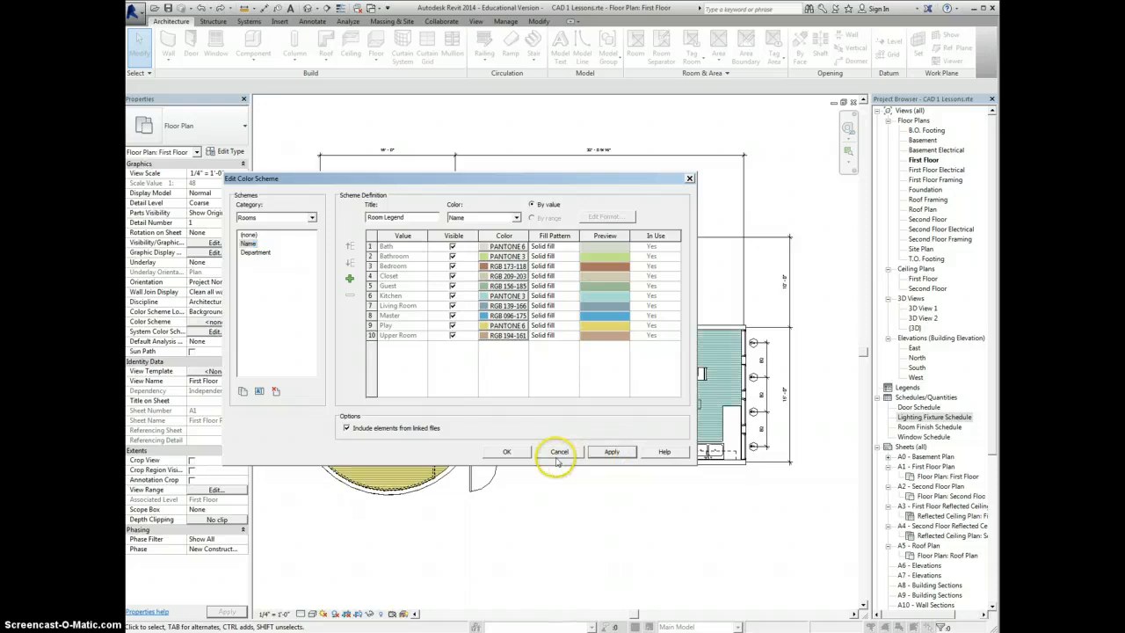
click(506, 452)
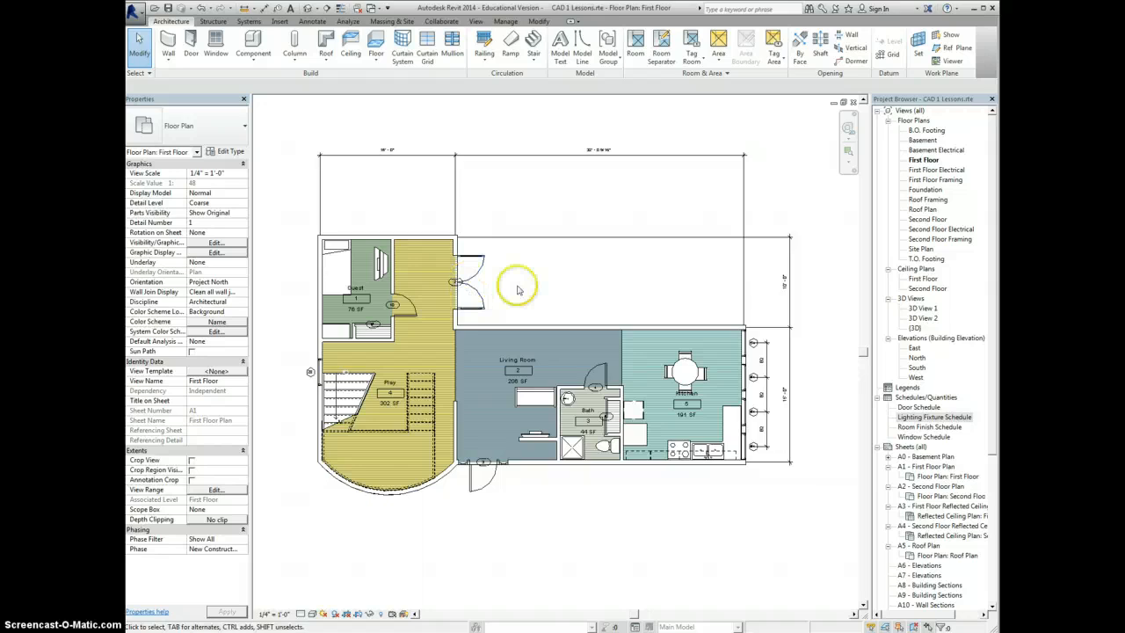
Place a color fill legend to the right of the first-floor plan, beyond the kitchen.
click(477, 21)
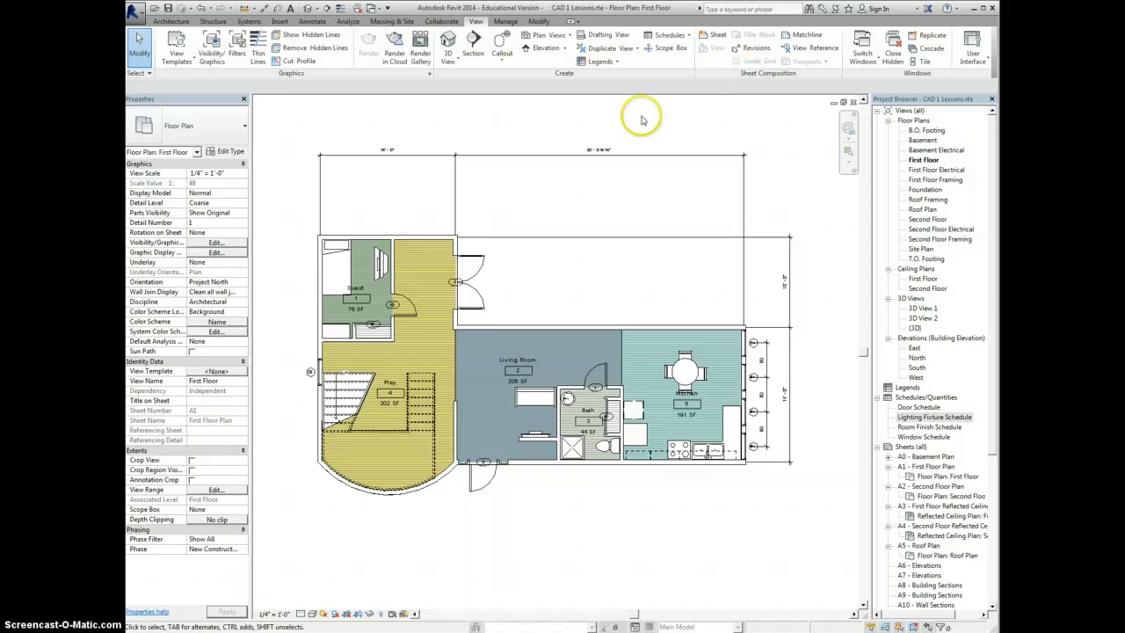
click(610, 63)
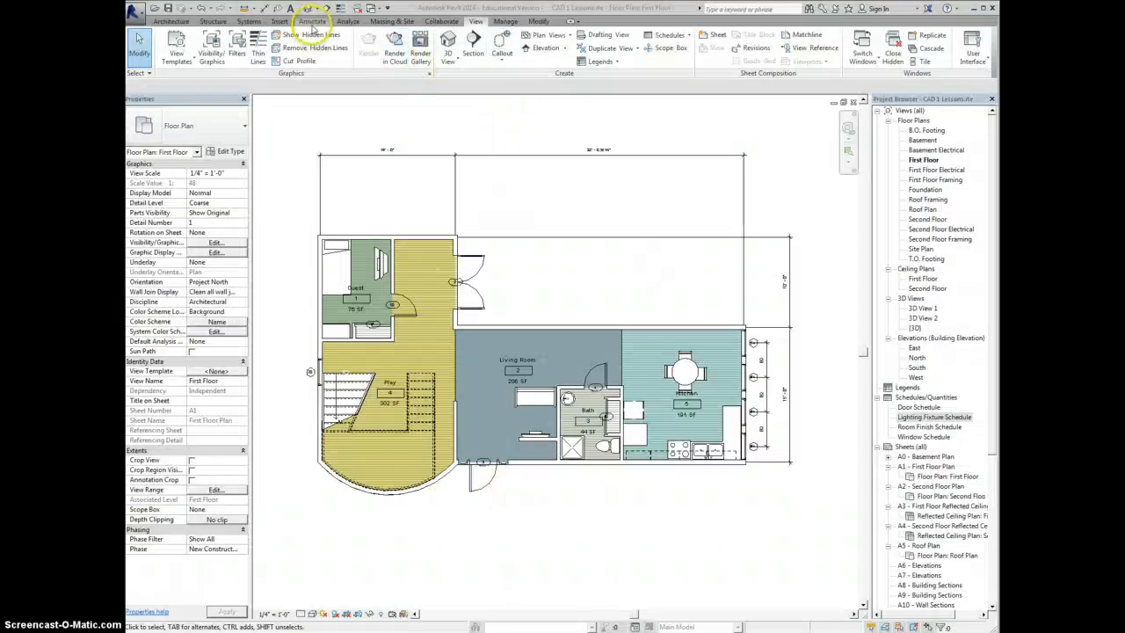
click(308, 21)
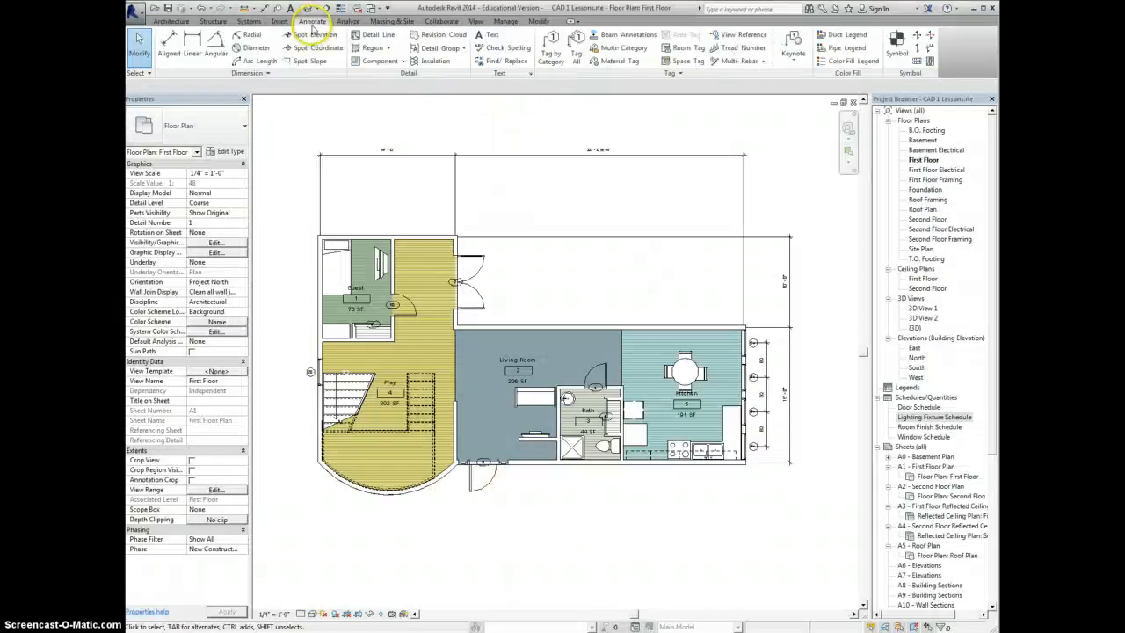
click(839, 61)
middle_drag(778, 189, 757, 138)
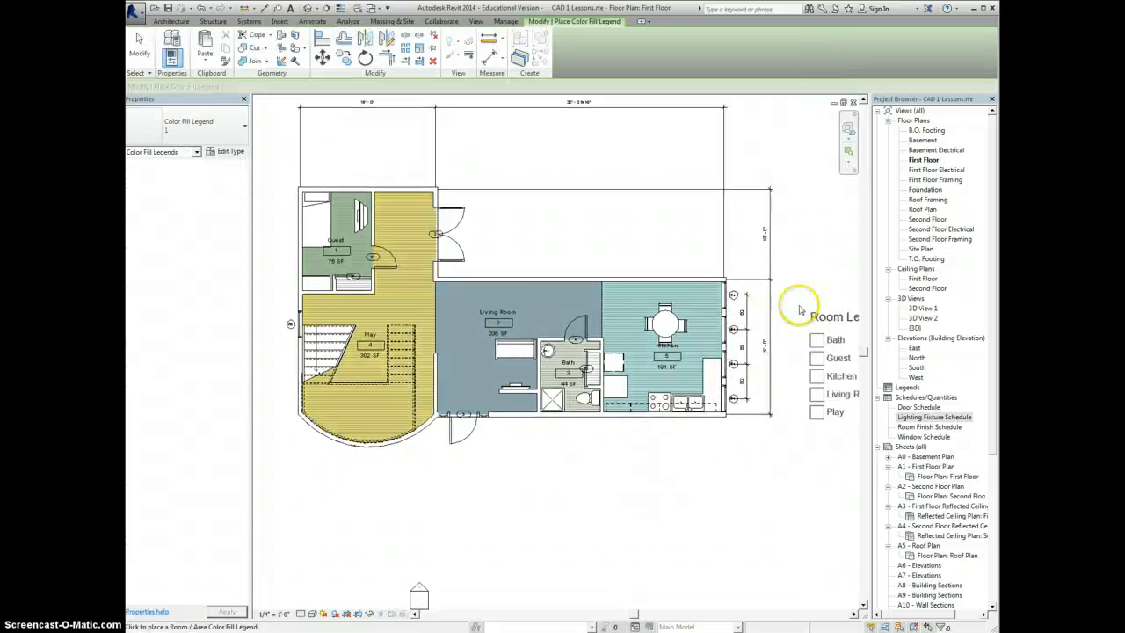
middle_drag(799, 307, 760, 326)
click(773, 279)
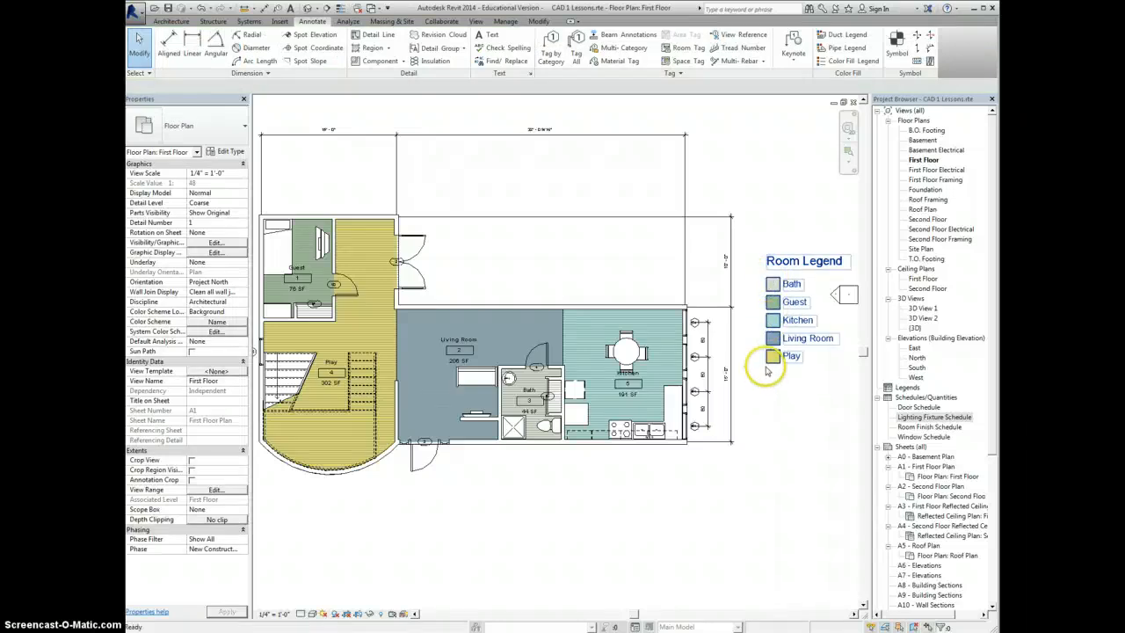
Move the Room Legend below the living room and kitchen and arrange its entries in three columns.
click(783, 309)
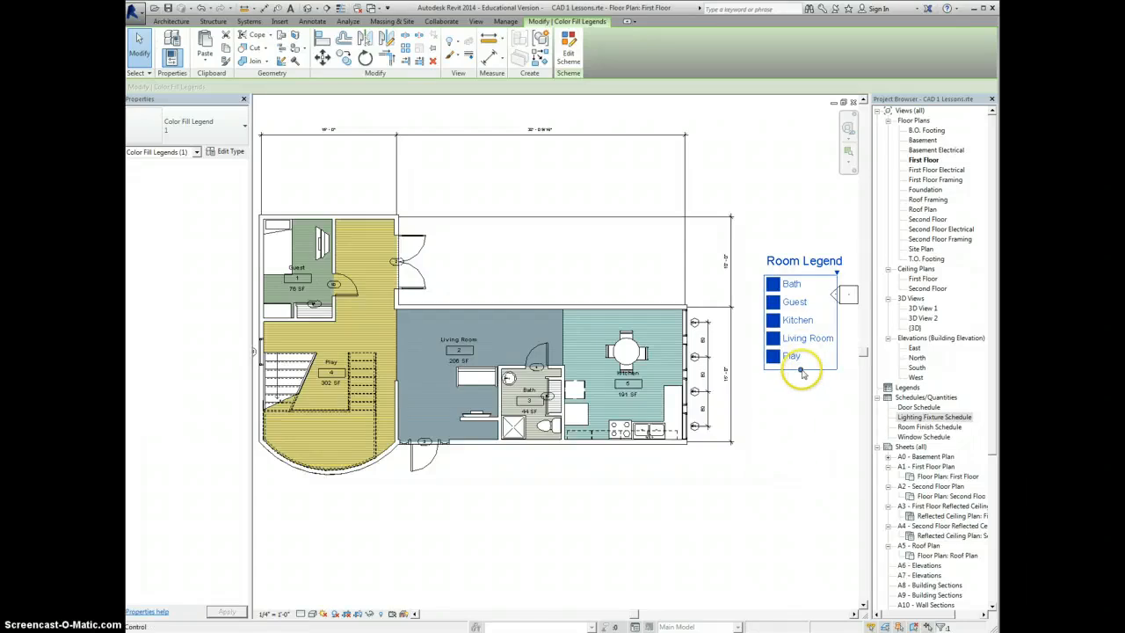
drag(799, 374, 505, 479)
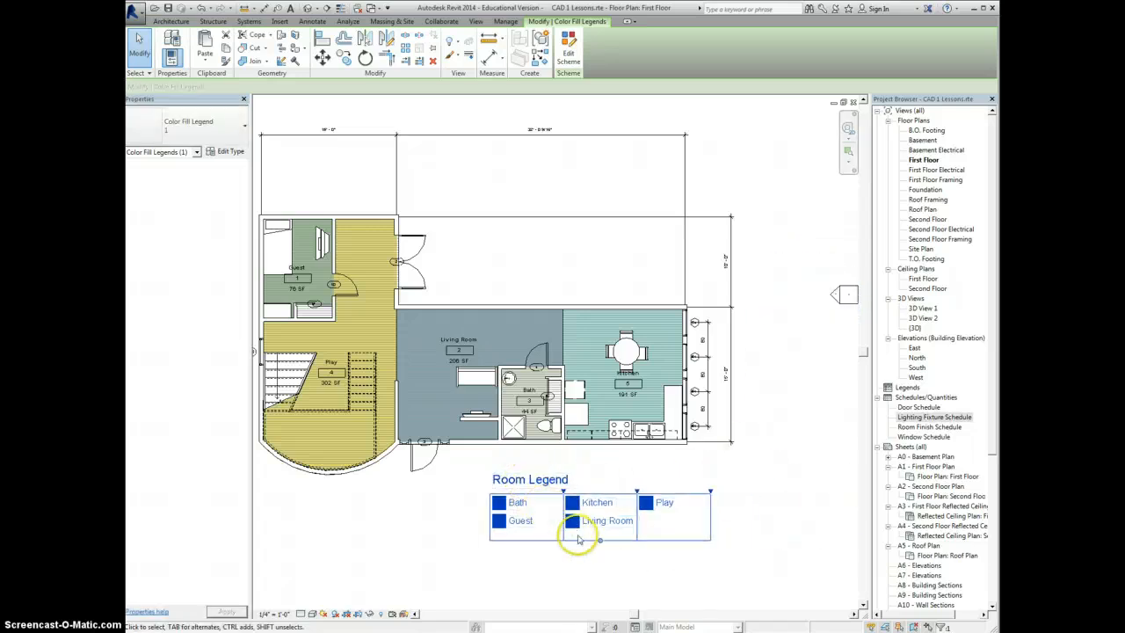
mouse_move(598, 531)
mouse_down()
mouse_move(589, 520)
mouse_move(605, 569)
mouse_move(607, 544)
mouse_up()
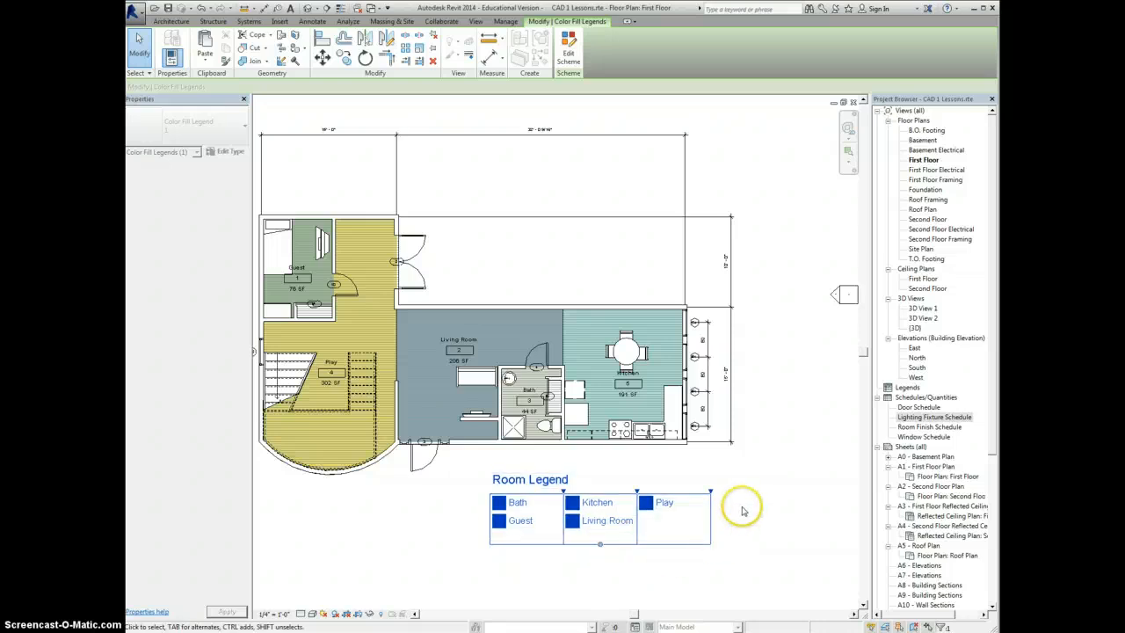
click(738, 507)
scroll(730, 484, down, 4)
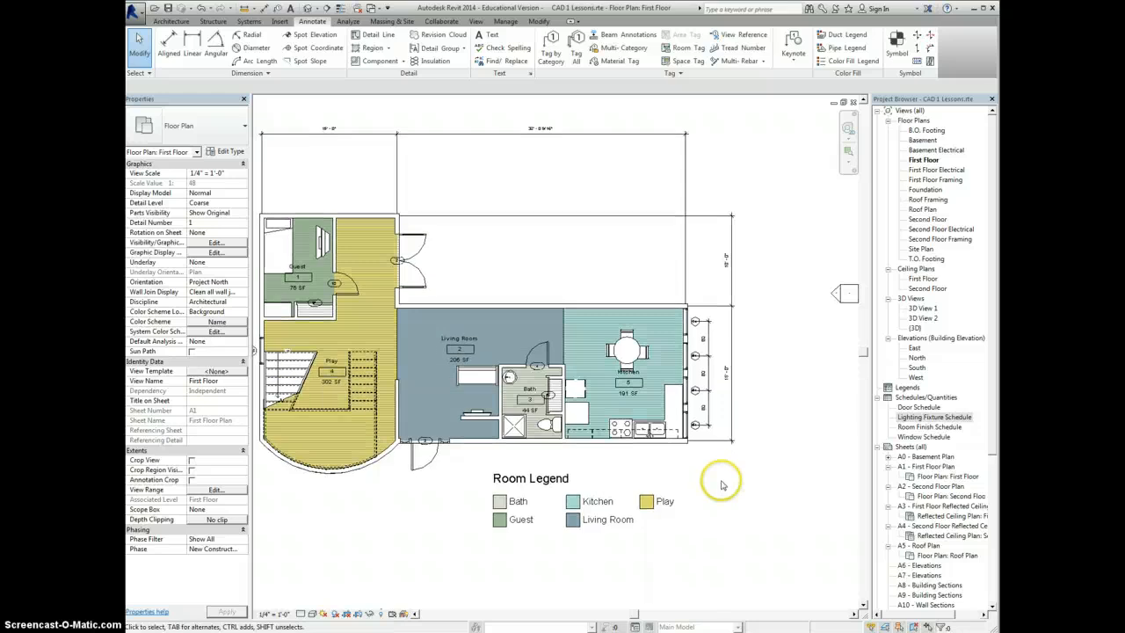
Open the Second Floor plan and review the Name color scheme defined for rooms.
scroll(650, 455, up, 4)
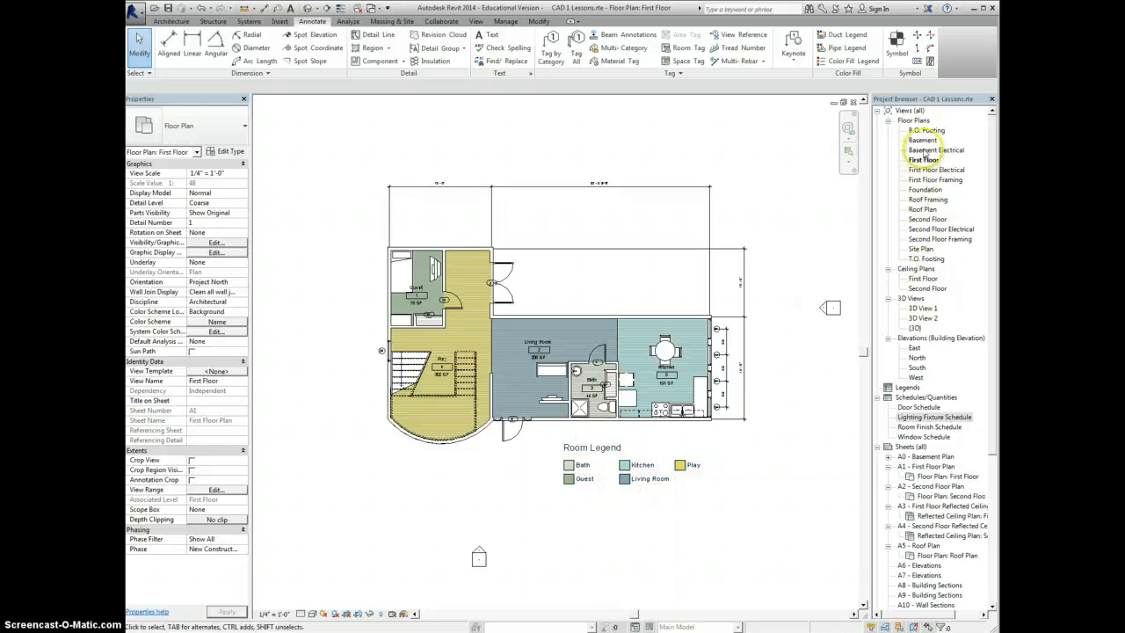
double_click(921, 220)
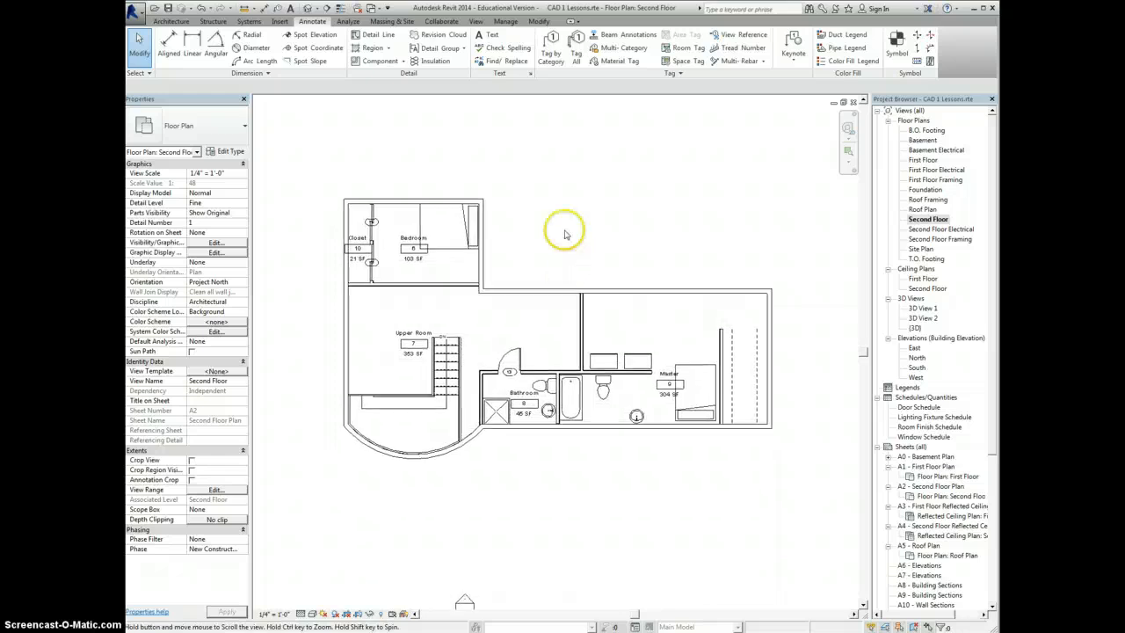
click(171, 22)
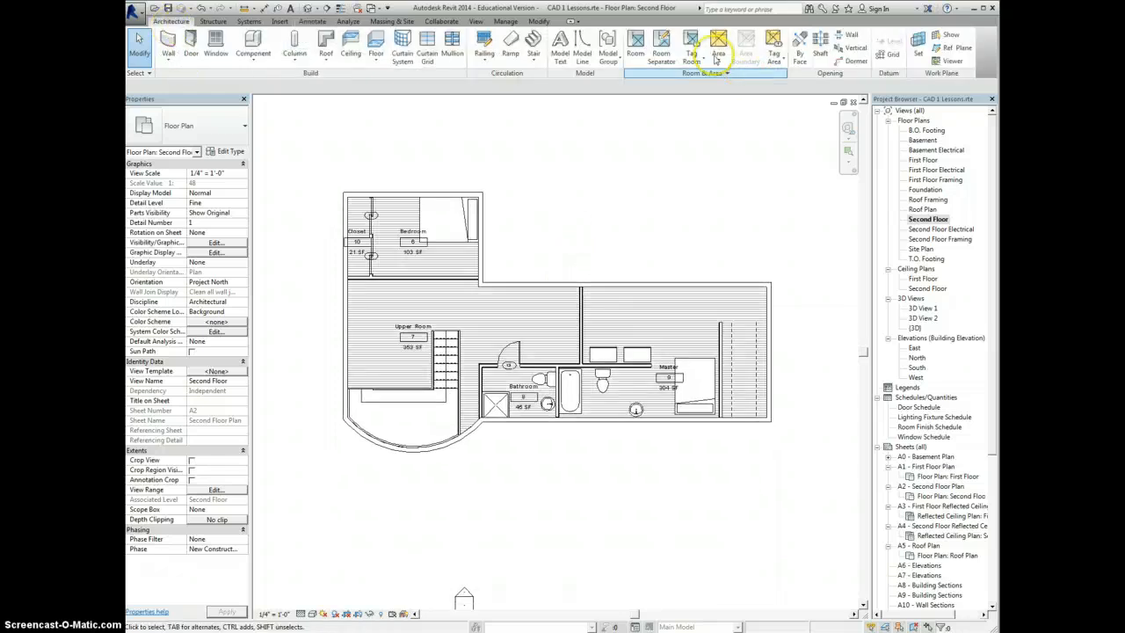
click(733, 75)
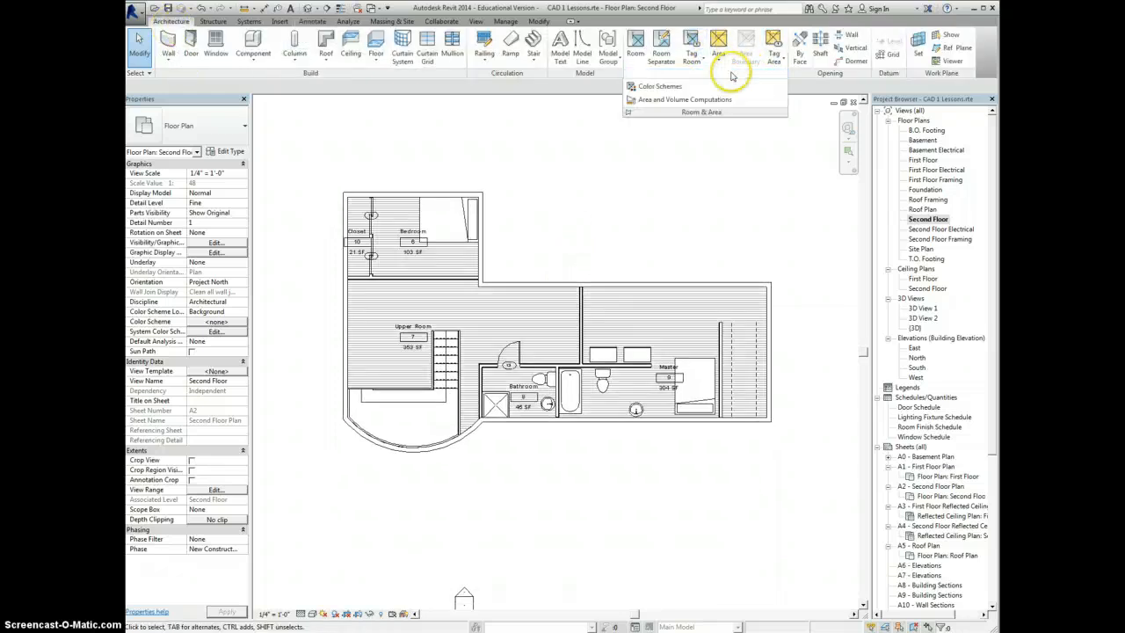
click(658, 86)
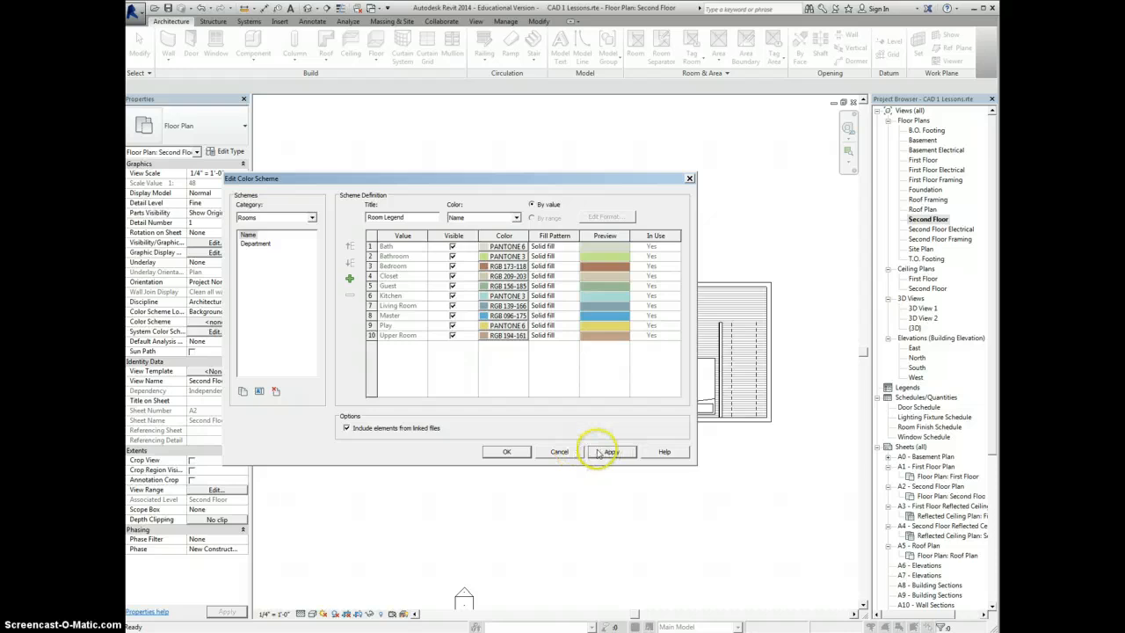
click(506, 452)
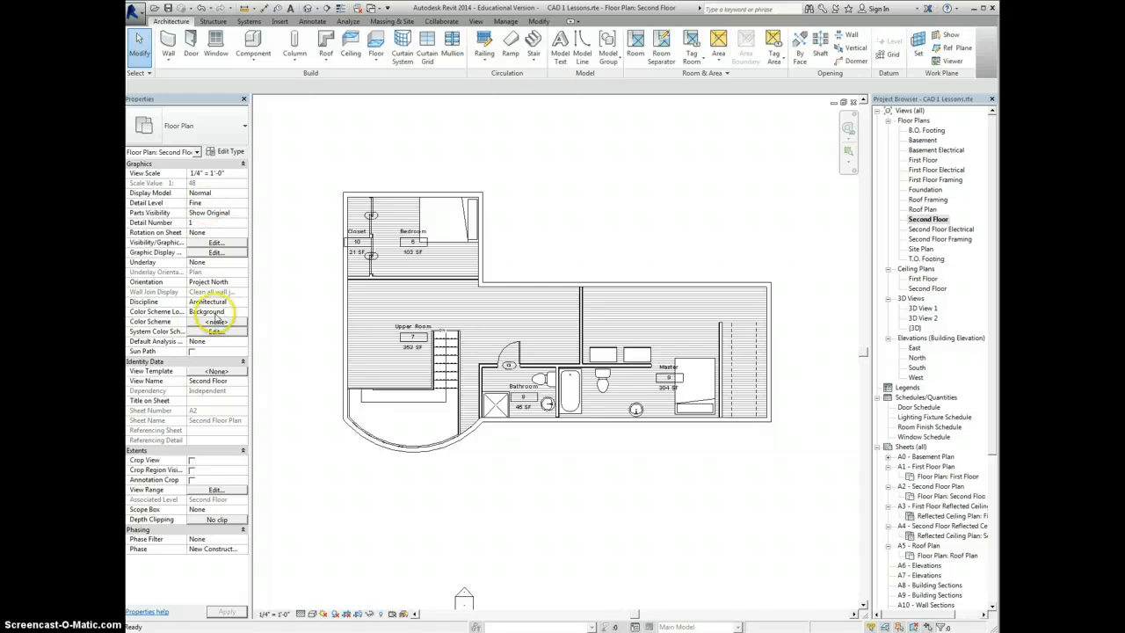
Assign the Name color scheme of the Rooms category to the Second Floor view.
click(215, 322)
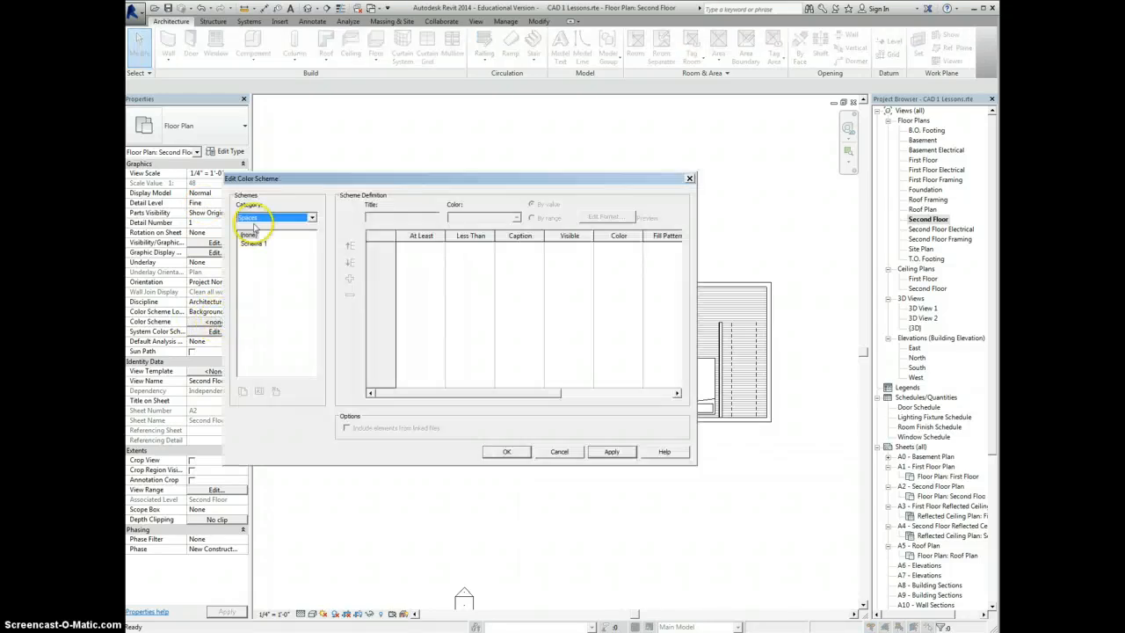
click(253, 243)
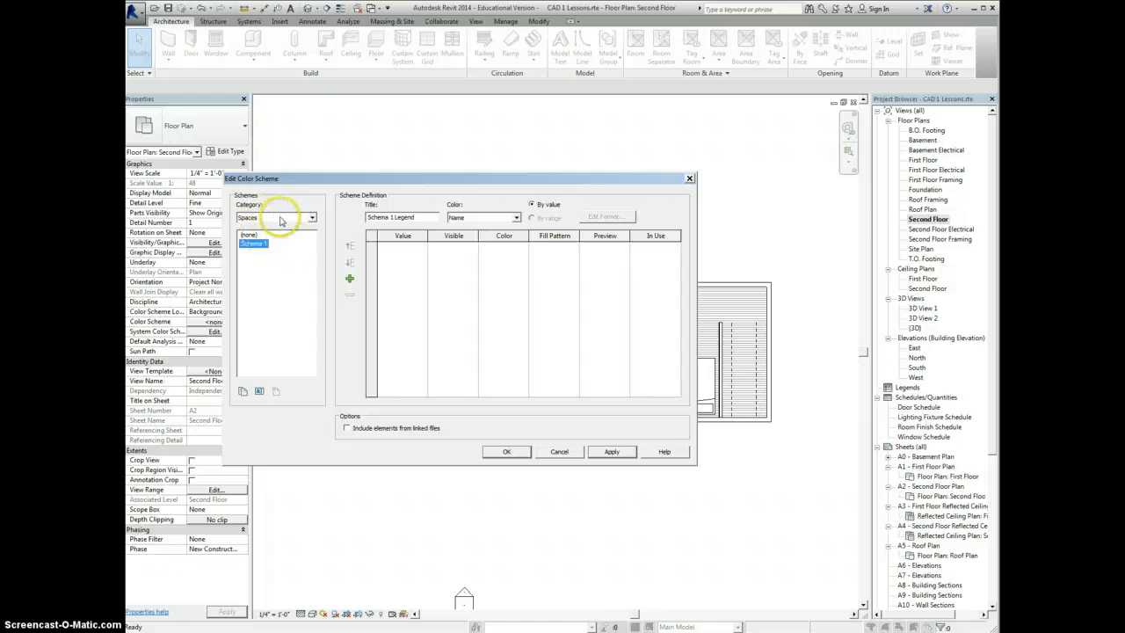
click(281, 218)
click(274, 240)
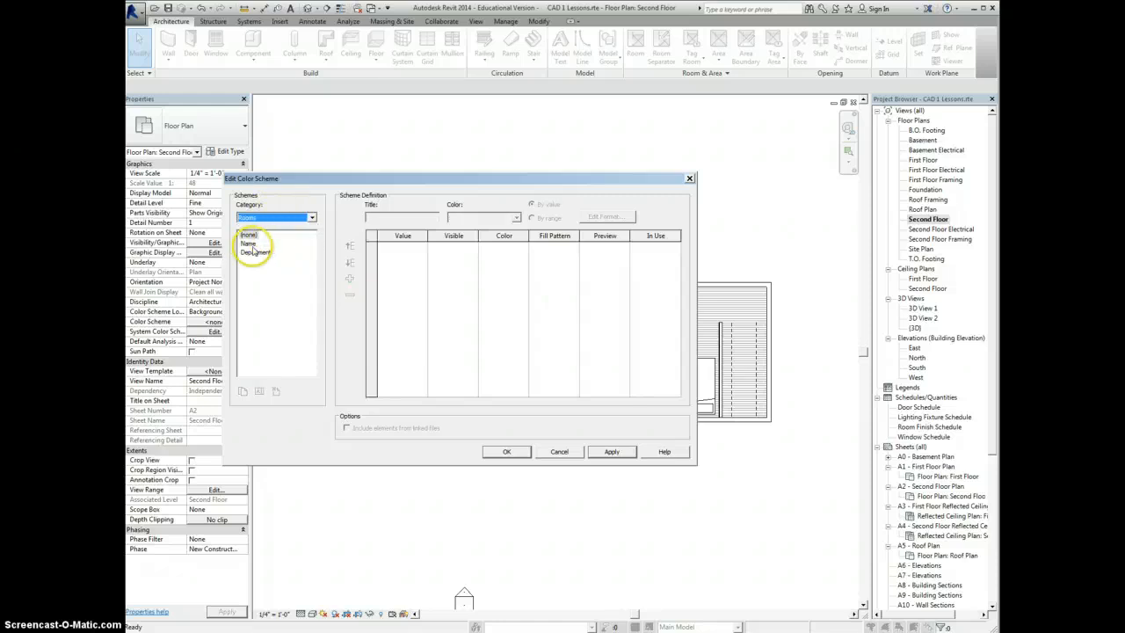
click(248, 244)
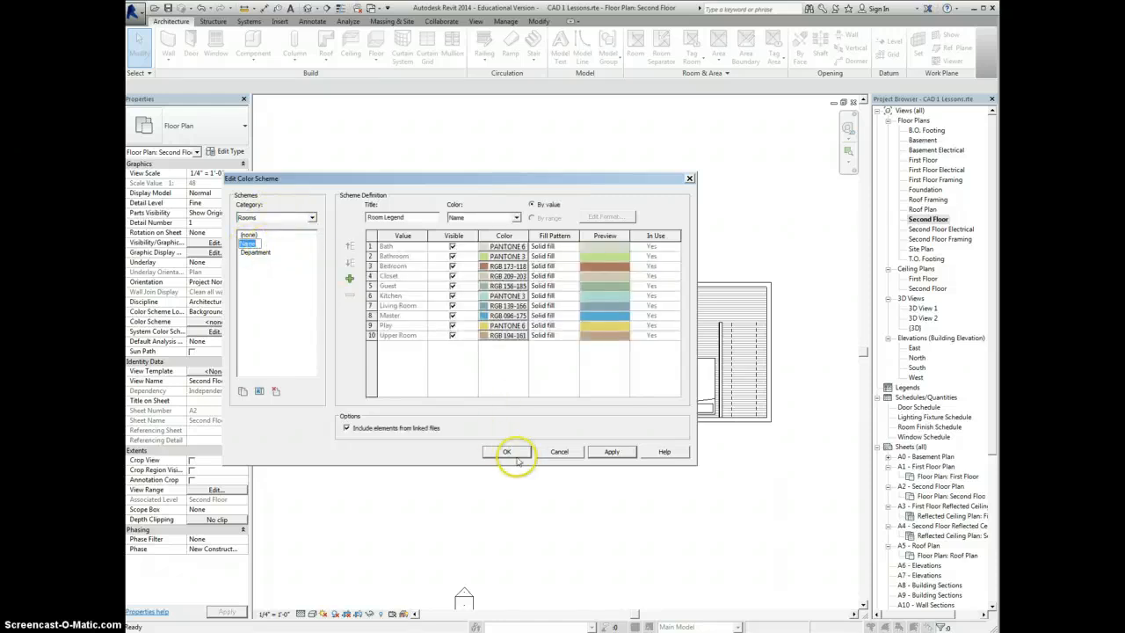
click(613, 452)
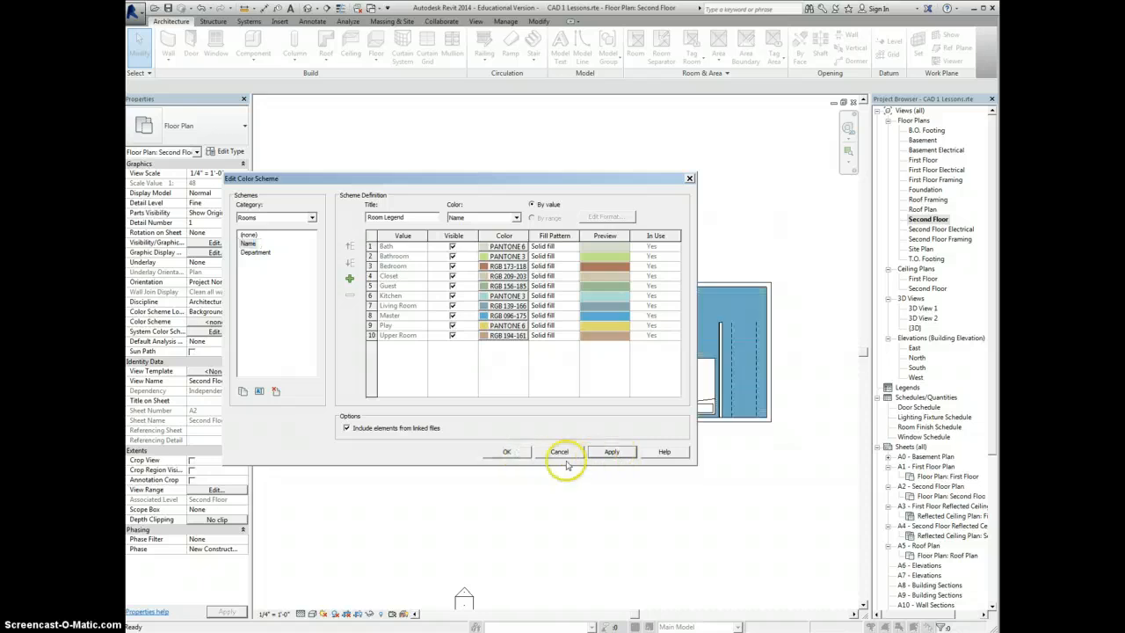
click(526, 456)
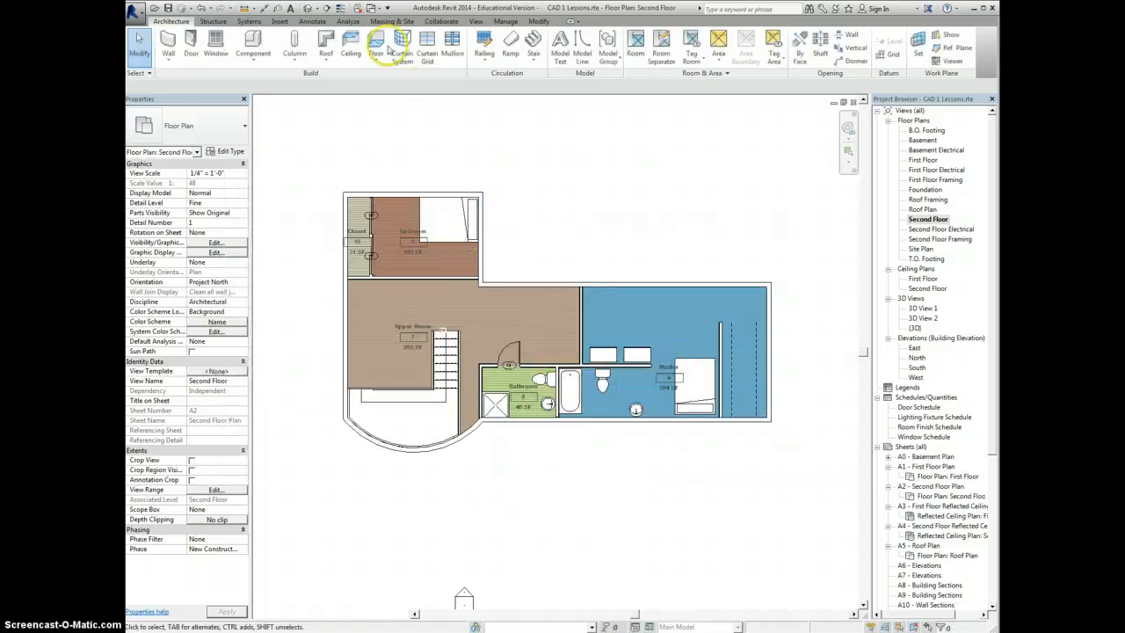
Place a color fill legend below the bathroom and master bedroom on the second-floor plan.
click(312, 21)
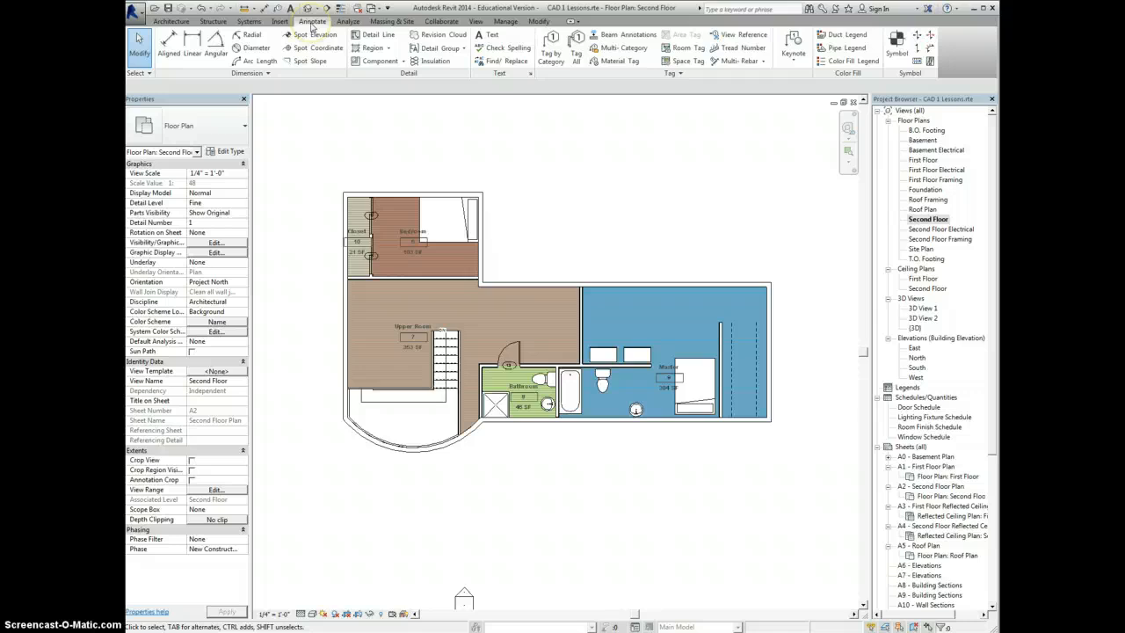
click(839, 61)
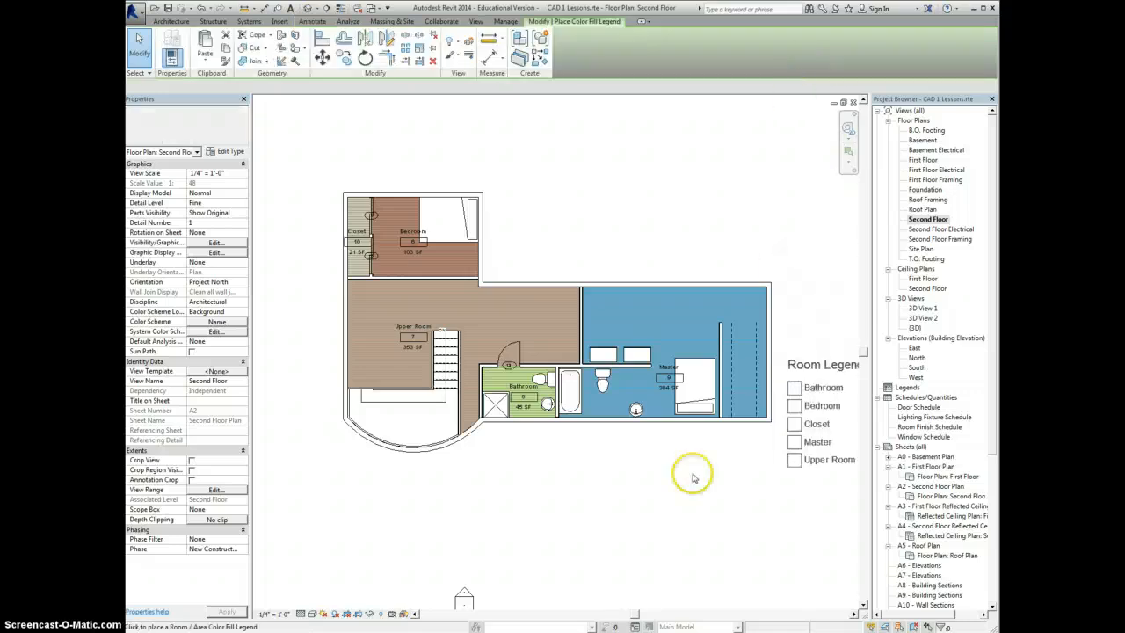
click(538, 464)
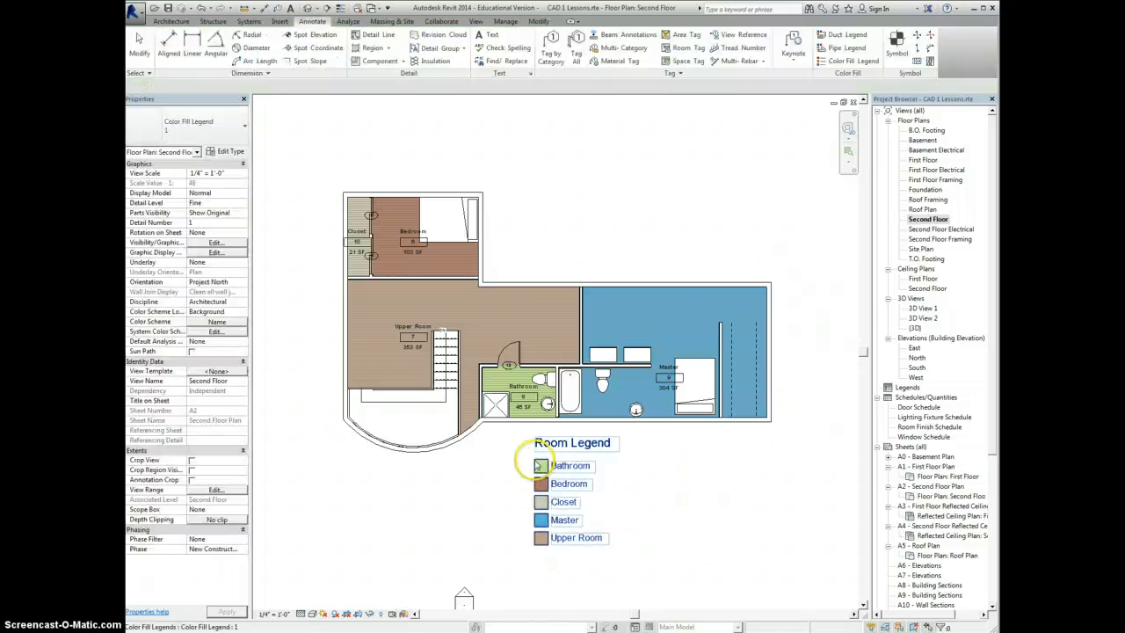
right_click(647, 467)
click(668, 480)
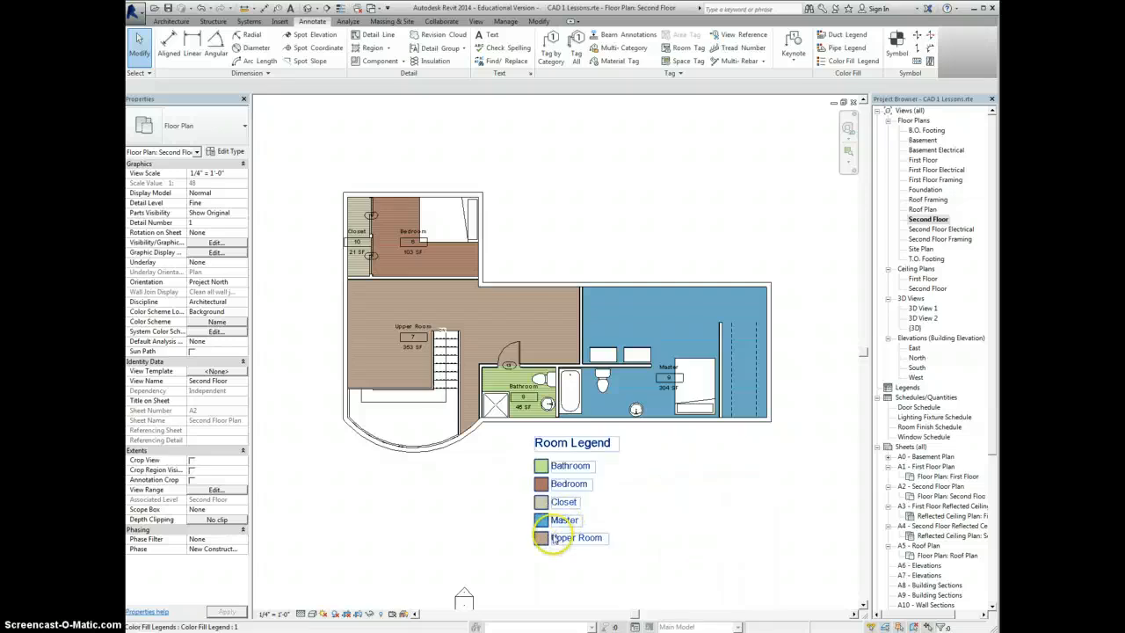
Arrange the entries of the second-floor Room Legend in three columns.
click(556, 537)
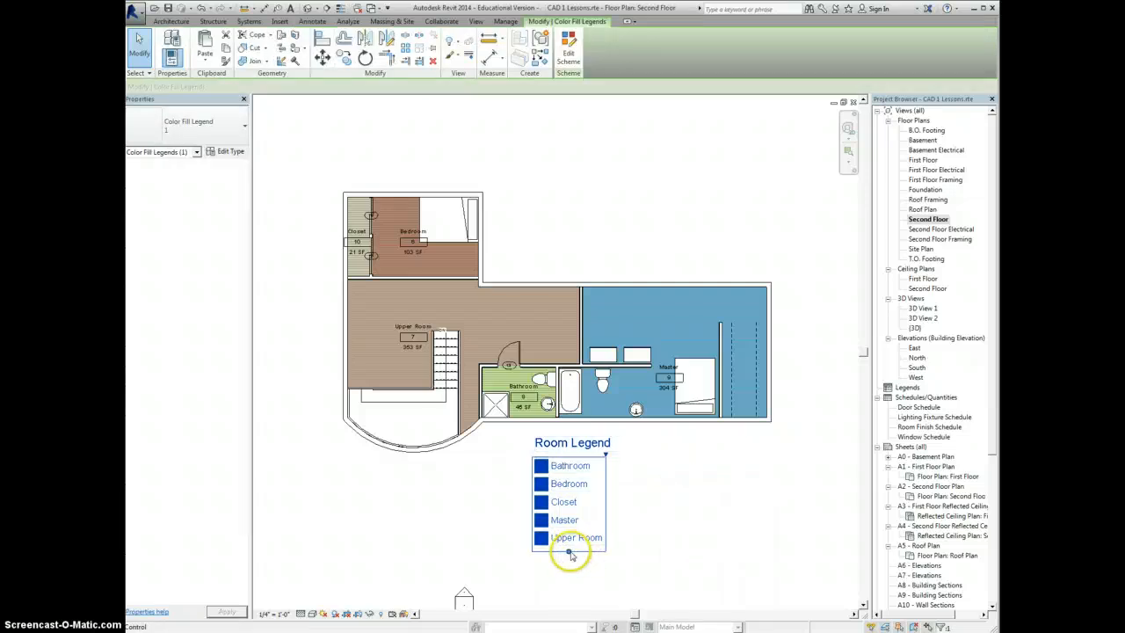
drag(574, 520, 573, 387)
click(639, 532)
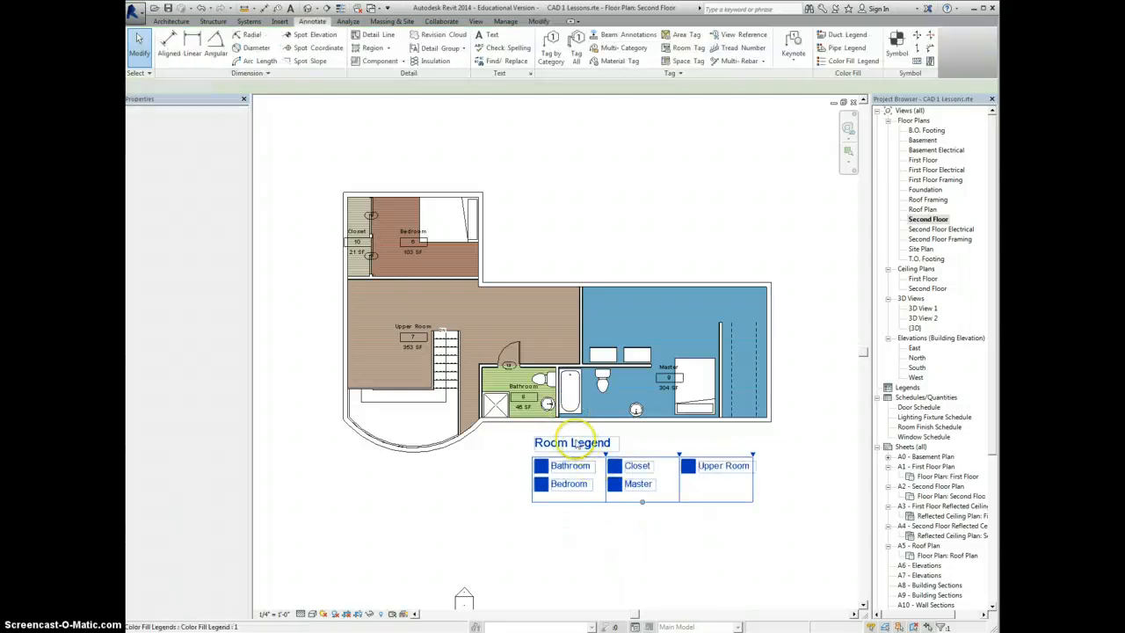
click(572, 442)
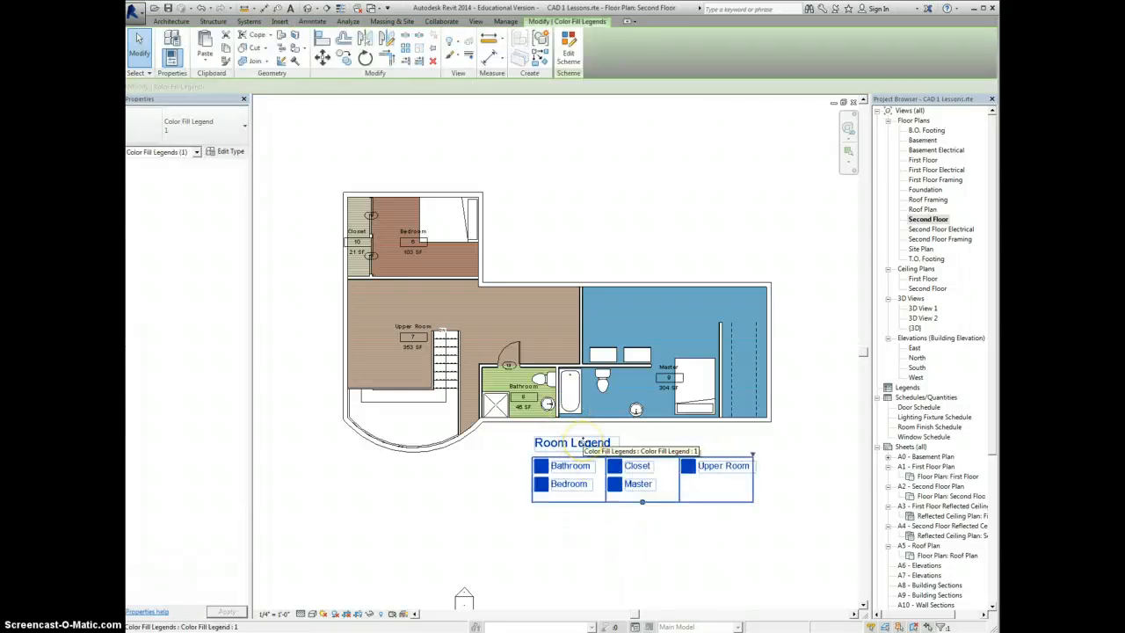
click(492, 533)
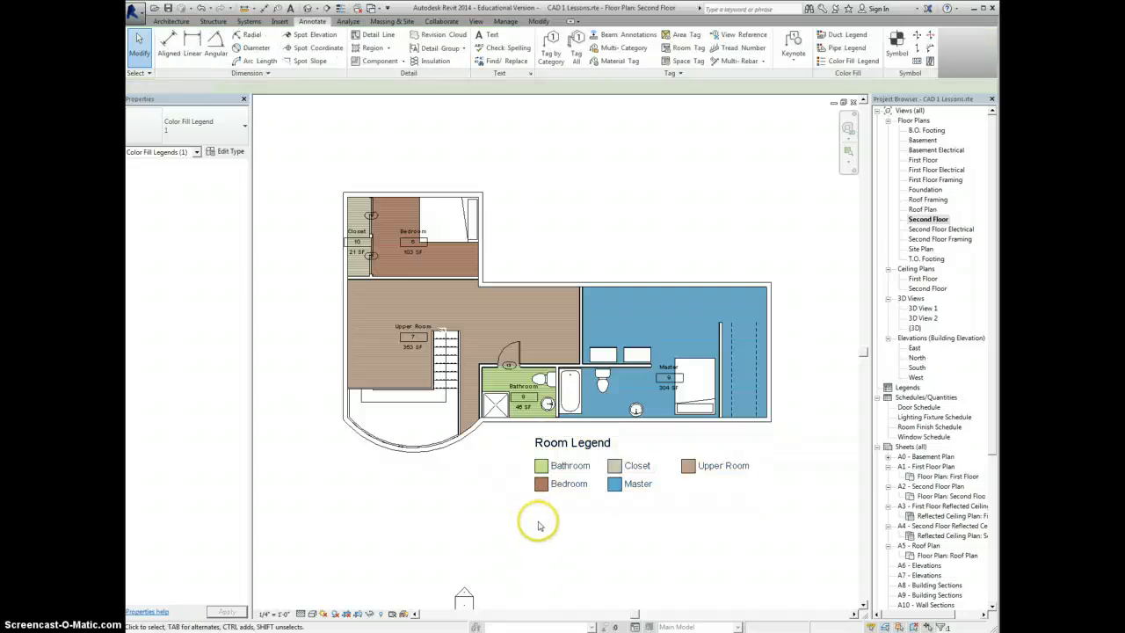
right_click(572, 454)
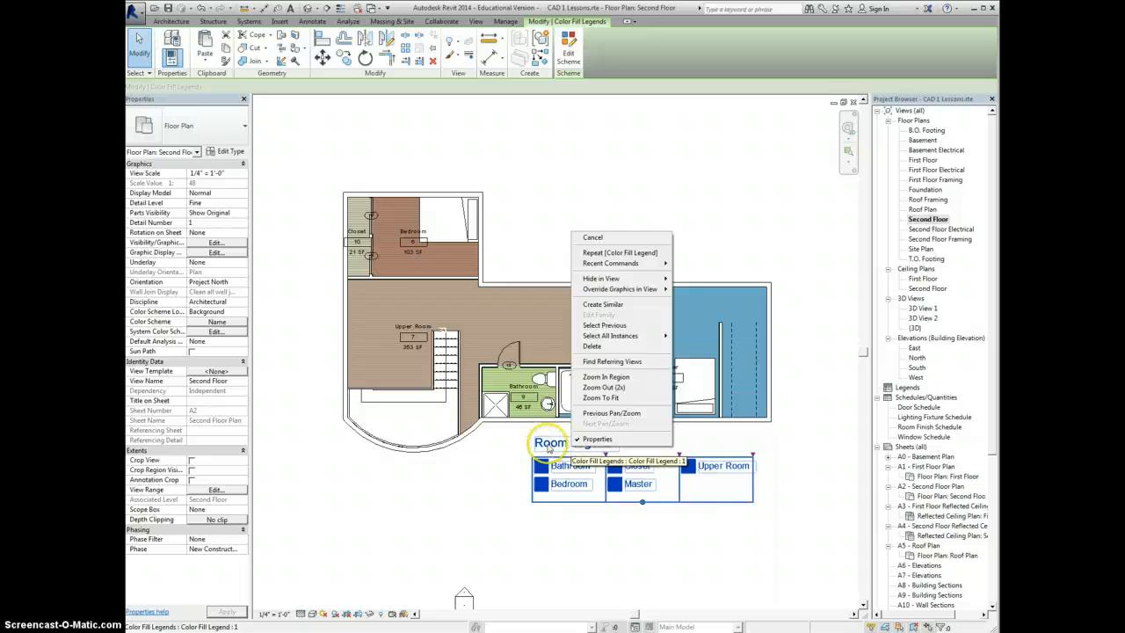
click(524, 525)
click(501, 530)
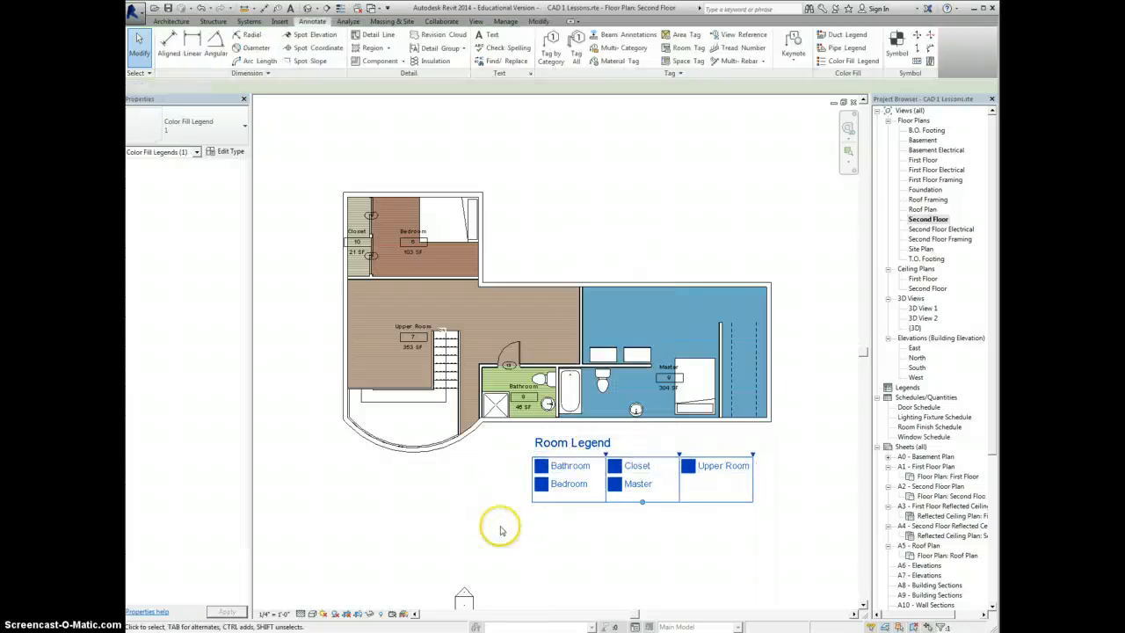